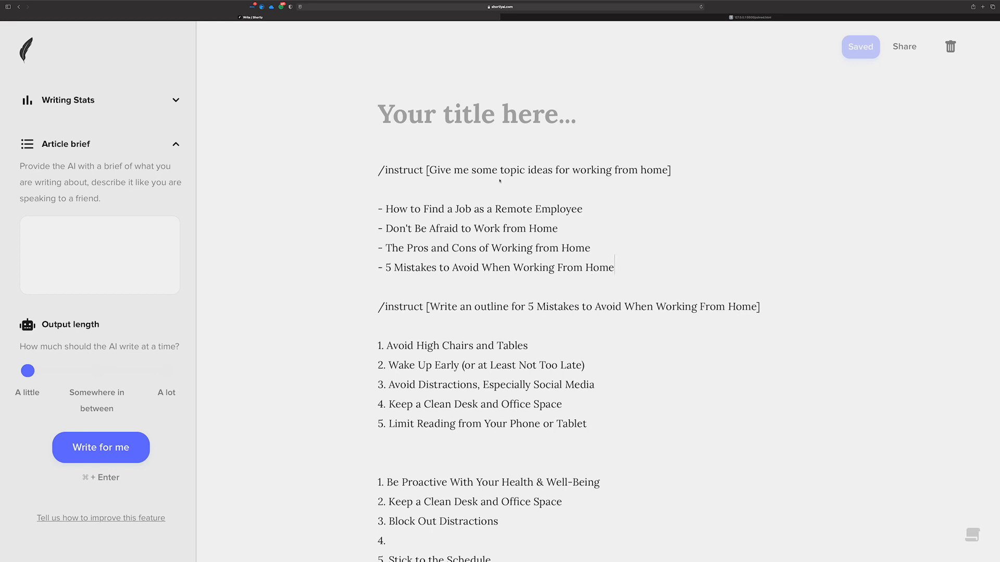
# Highlight the bracketed prompt "Give me some topic ideas for working from home" to examine it, then clear the selection
pyautogui.click(669, 170)
pyautogui.hotkey('alt', 'shift', 'Left')
pyautogui.hotkey('alt', 'shift', 'Left')
pyautogui.hotkey('alt', 'shift', 'Left')
pyautogui.hotkey('alt', 'shift', 'Left')
pyautogui.hotkey('alt', 'shift', 'Left')
pyautogui.hotkey('alt', 'shift', 'Left')
pyautogui.hotkey('alt', 'shift', 'Left')
pyautogui.hotkey('alt', 'shift', 'Left')
pyautogui.hotkey('alt', 'shift', 'Left')
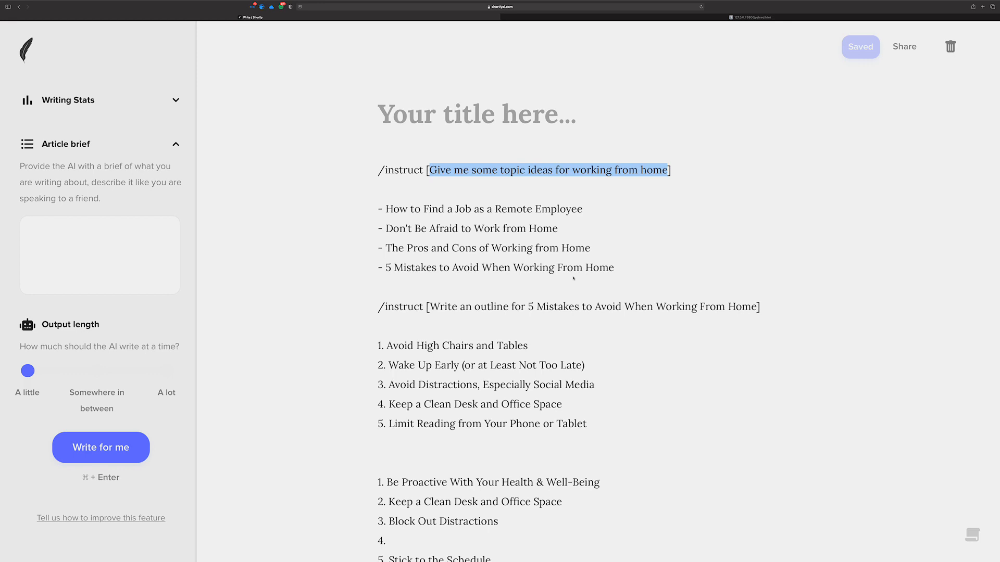
pyautogui.click(617, 275)
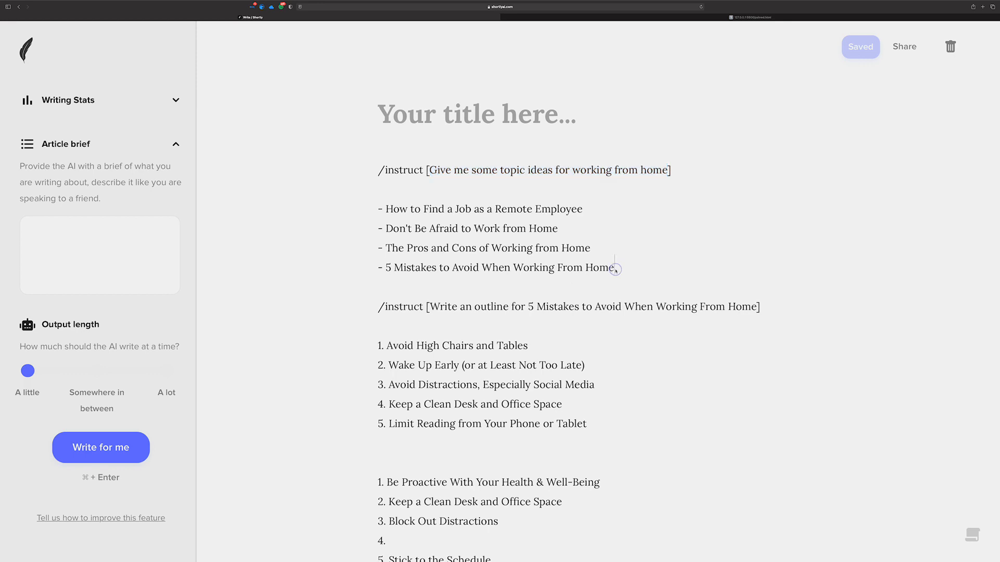
# Copy "5 Mistakes to Avoid When Working From Home" into the article title and delete the topic-ideas instruction with its list
pyautogui.moveTo(616, 268); pyautogui.dragTo(386, 267)
pyautogui.press('super+c')
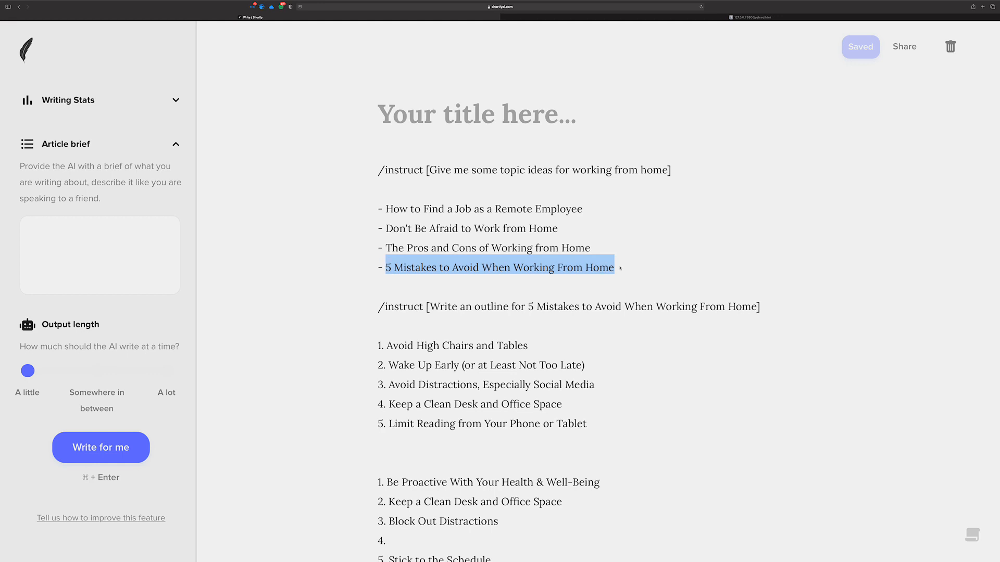
pyautogui.moveTo(620, 268); pyautogui.dragTo(323, 176)
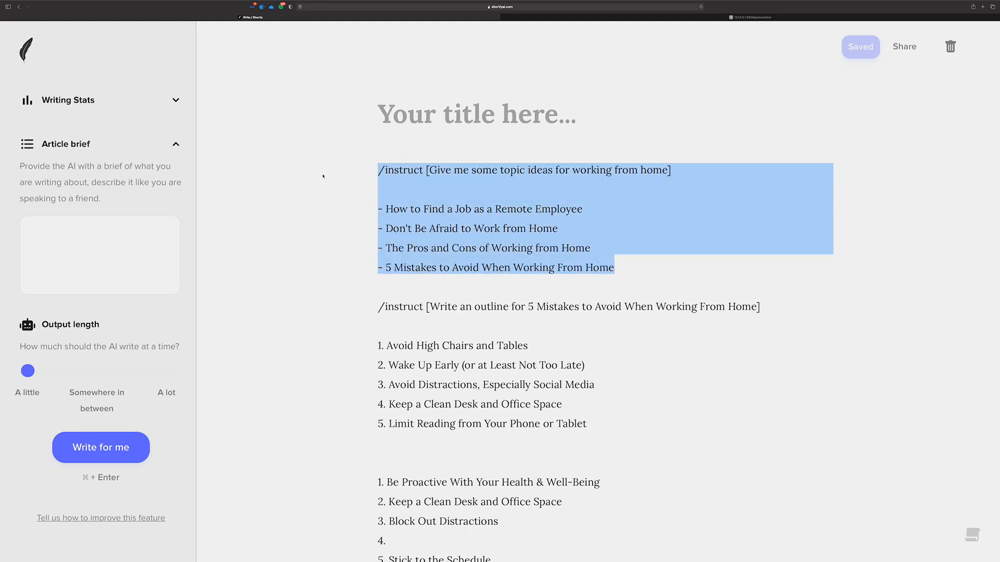
pyautogui.click(412, 210)
pyautogui.moveTo(386, 267); pyautogui.dragTo(341, 157)
pyautogui.press('BackSpace')
pyautogui.press('BackSpace')
pyautogui.press('BackSpace')
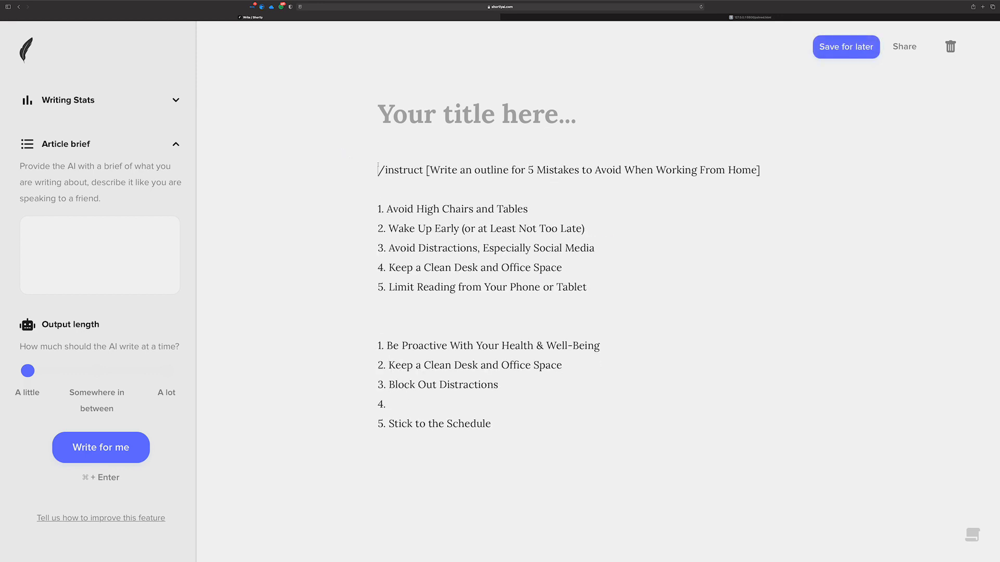
pyautogui.click(363, 141)
pyautogui.press('super+v')
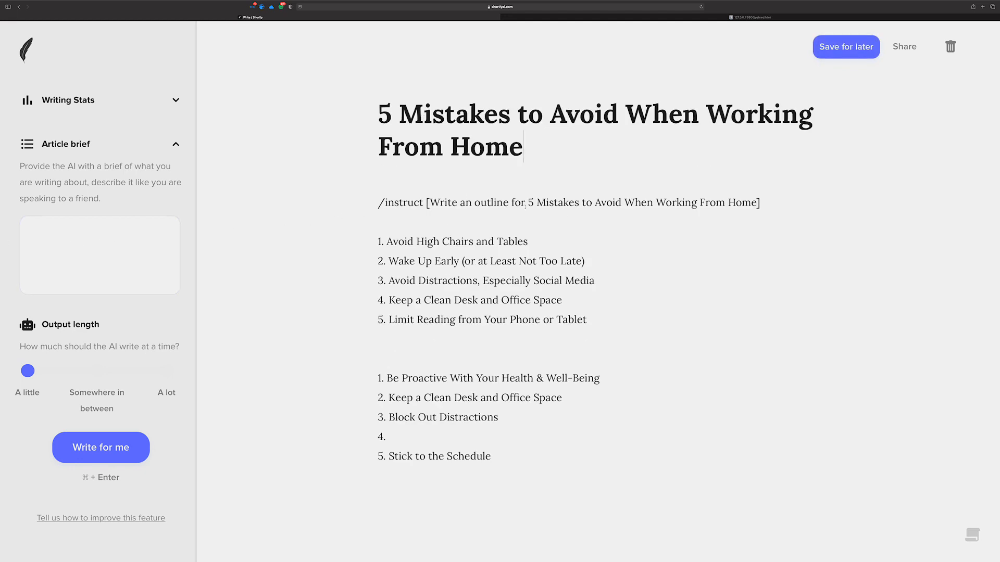
# Add "/instruct [Write an article brief for 5 Mistakes to Avoid When Working From Home]" above the outline instruction and have the AI write the brief
pyautogui.press('Down')
pyautogui.press('Return')
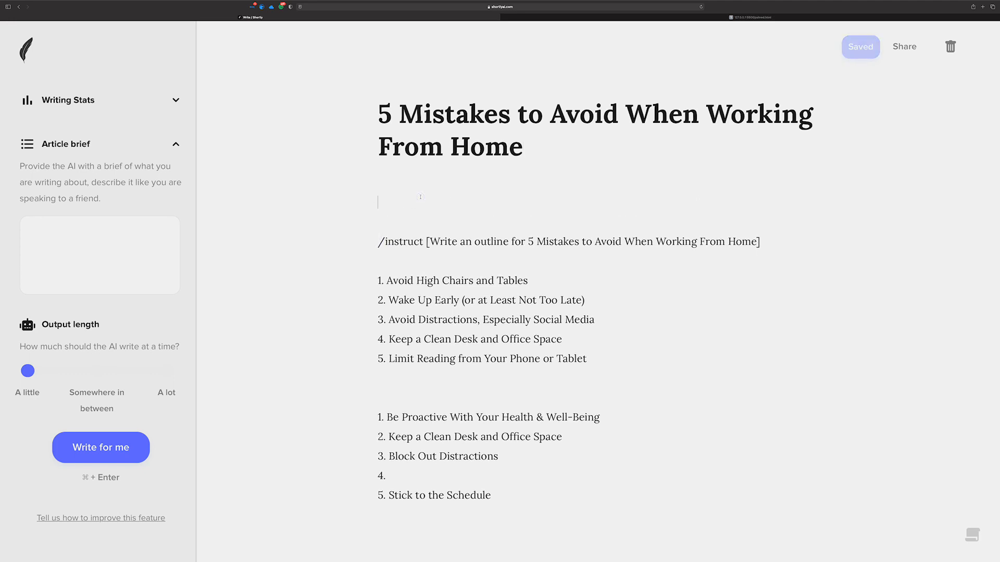
pyautogui.press('fn')
pyautogui.press('fn')
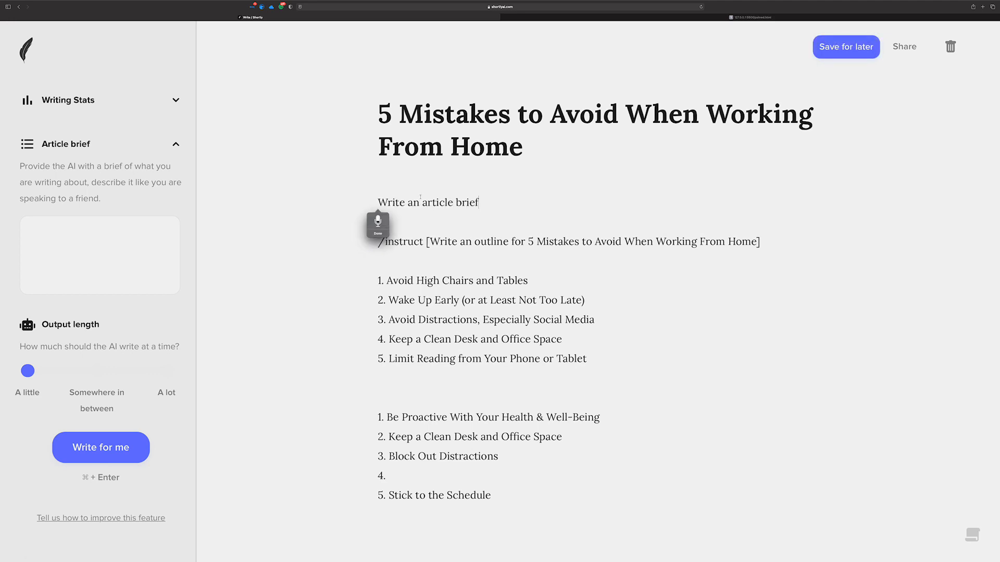
pyautogui.press('fn')
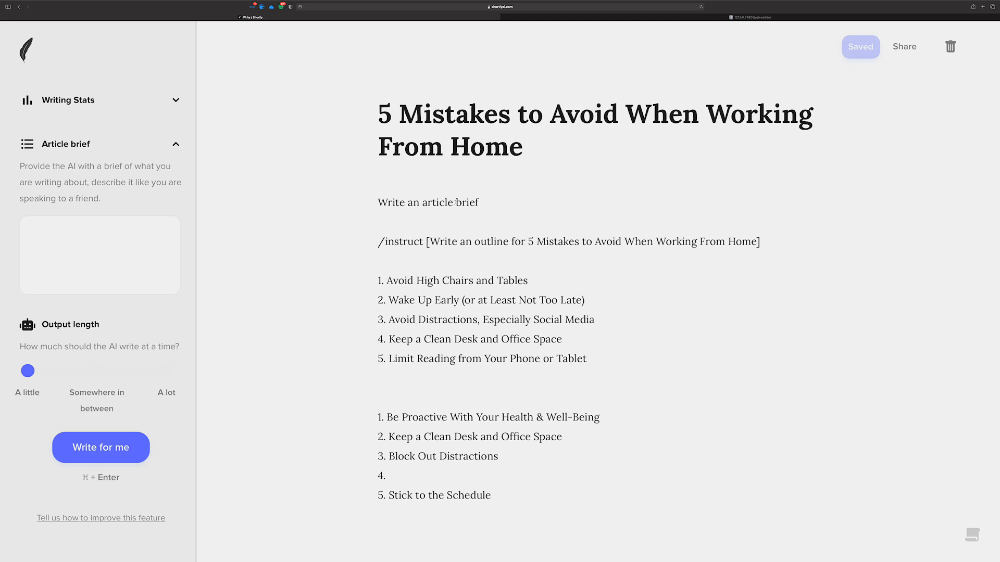
pyautogui.write('fr')
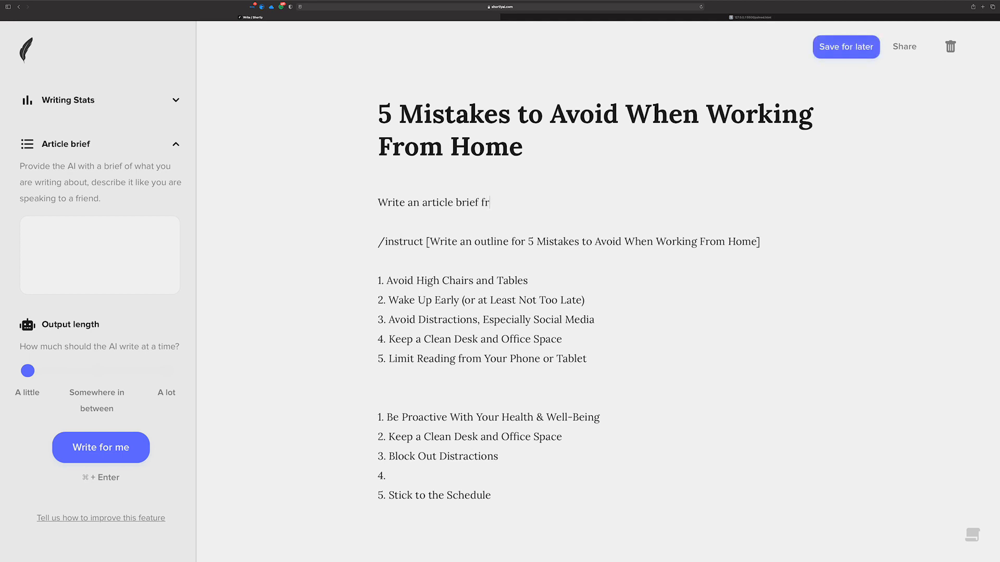
pyautogui.press('BackSpace')
pyautogui.write('or')
pyautogui.press('super+v')
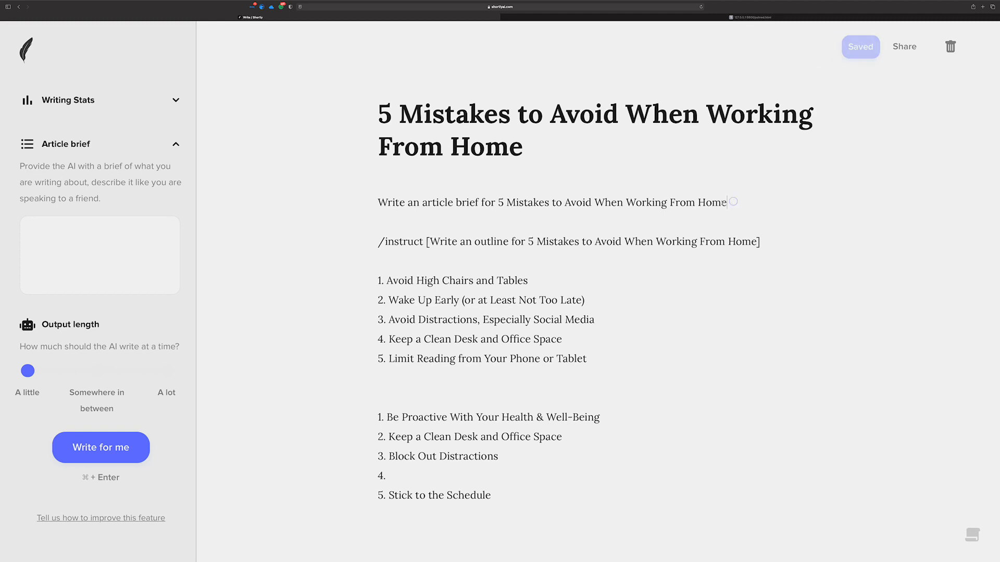
pyautogui.press('super+shift+Left')
pyautogui.press('super+Return')
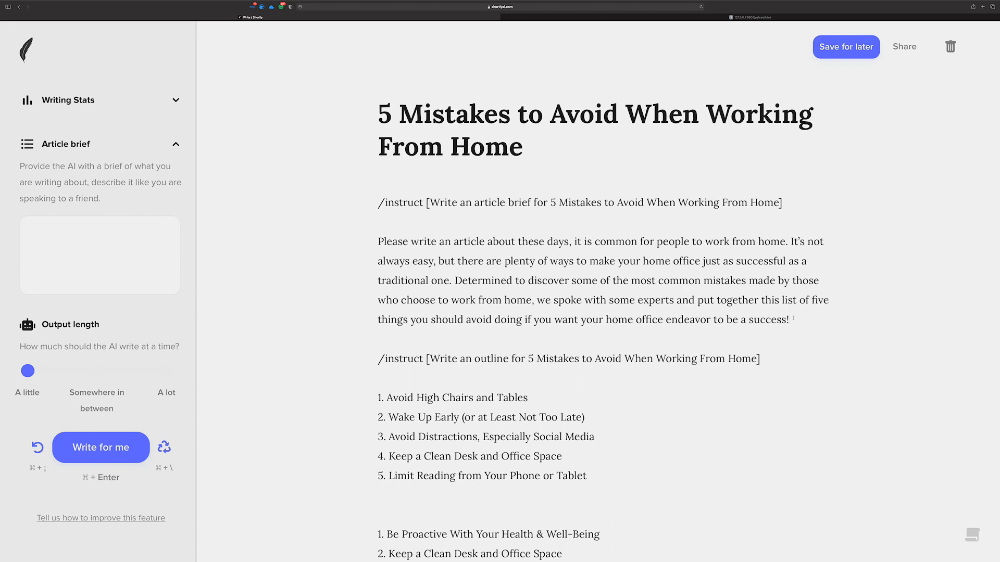
# Move the whole generated brief paragraph out of the document and into the article brief field
pyautogui.moveTo(790, 319); pyautogui.dragTo(694, 313)
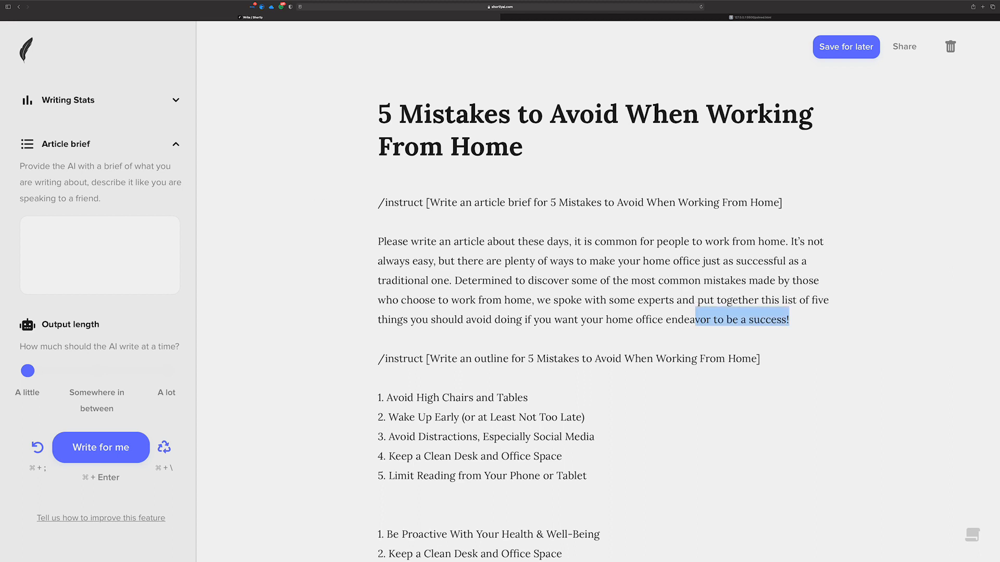
pyautogui.click(712, 315)
pyautogui.moveTo(789, 319); pyautogui.dragTo(370, 245)
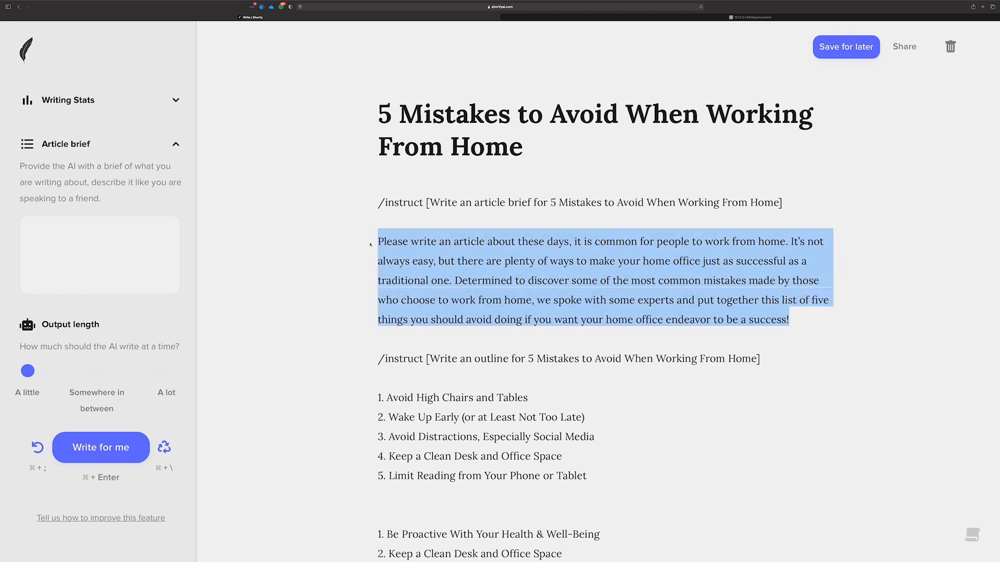
pyautogui.press('super+x')
pyautogui.click(127, 234)
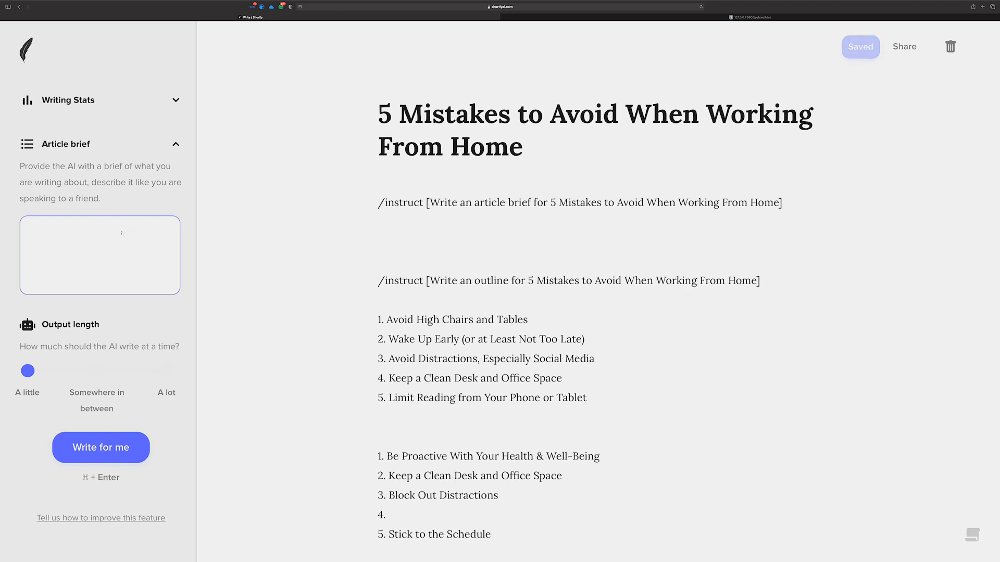
pyautogui.press('super+v')
# Delete the article brief instruction and the empty lines above the outline instruction
pyautogui.moveTo(409, 237); pyautogui.dragTo(330, 192)
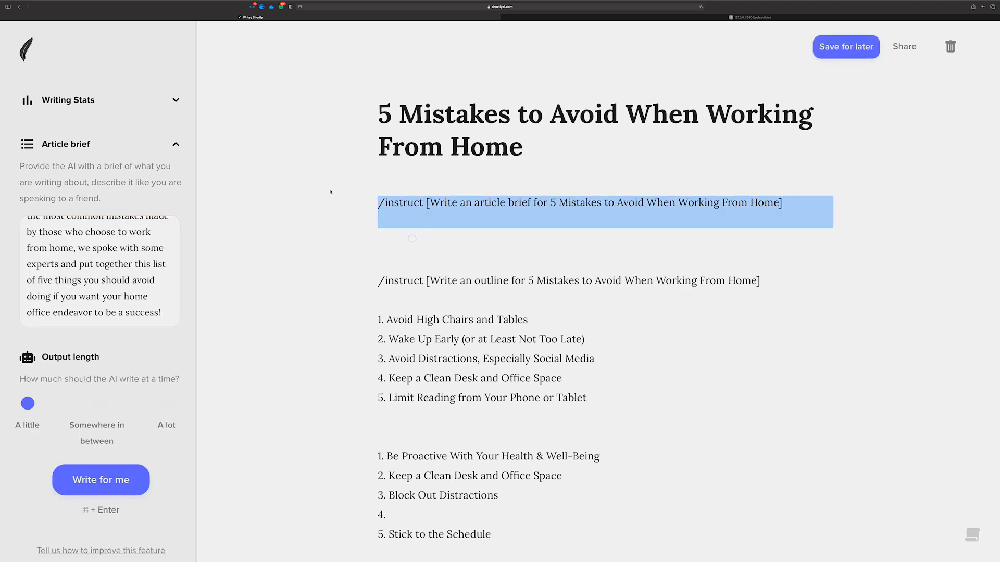
pyautogui.press('BackSpace')
pyautogui.press('BackSpace')
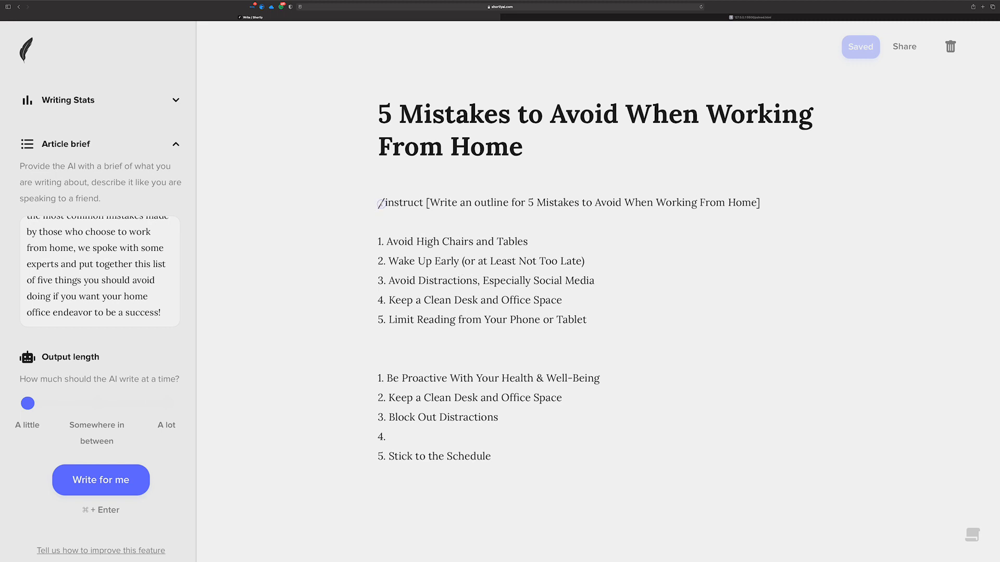
# Examine the outline instruction and compare the points of the two outlines below it
pyautogui.moveTo(378, 202); pyautogui.dragTo(833, 203)
pyautogui.moveTo(587, 319); pyautogui.dragTo(370, 242)
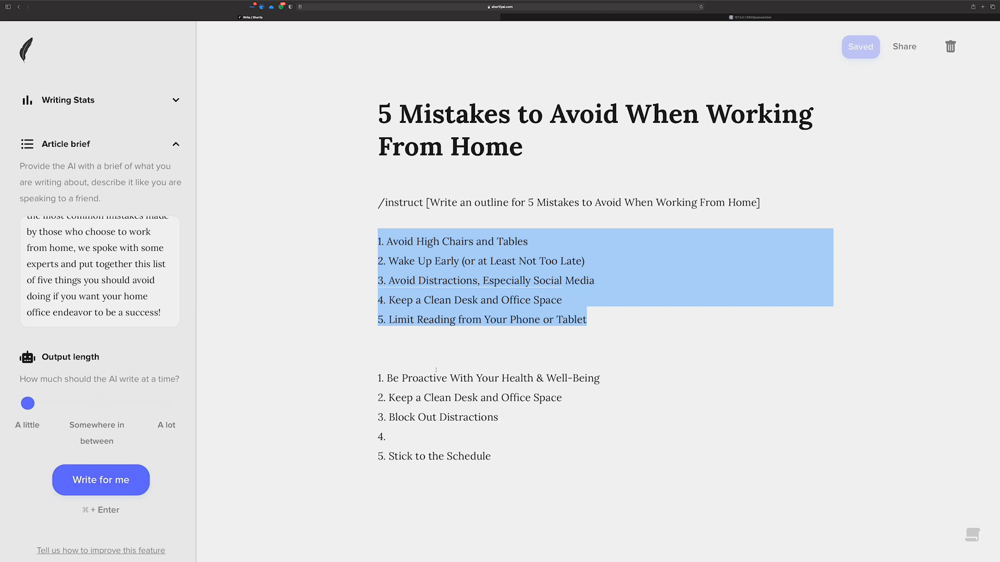
pyautogui.moveTo(378, 379); pyautogui.dragTo(502, 453)
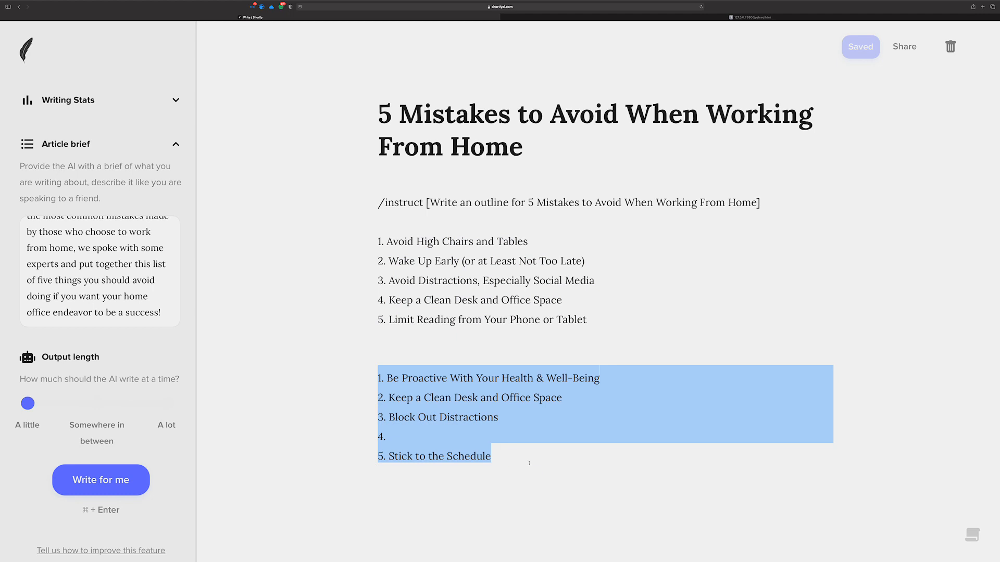
pyautogui.click(441, 400)
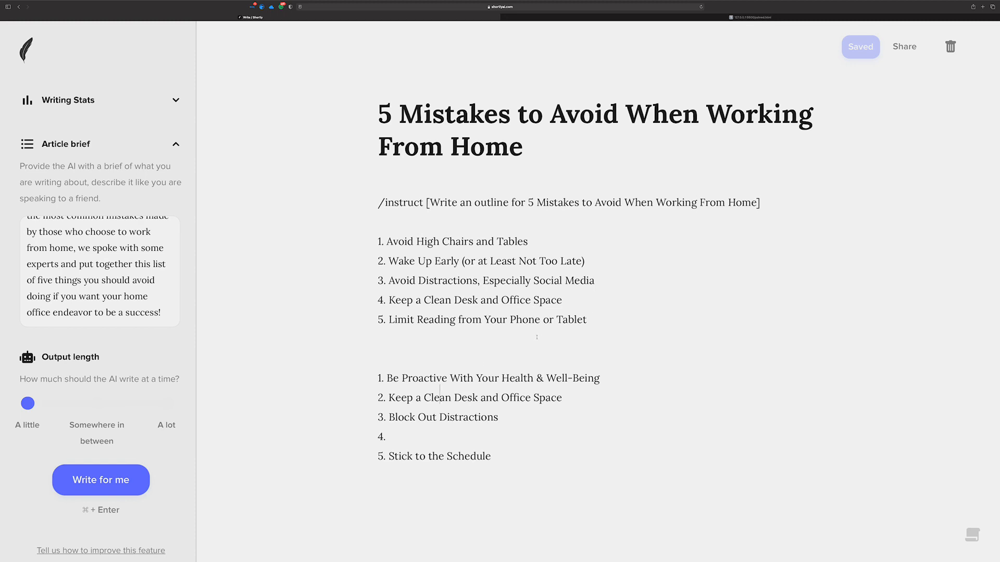
pyautogui.moveTo(594, 380); pyautogui.dragTo(396, 381)
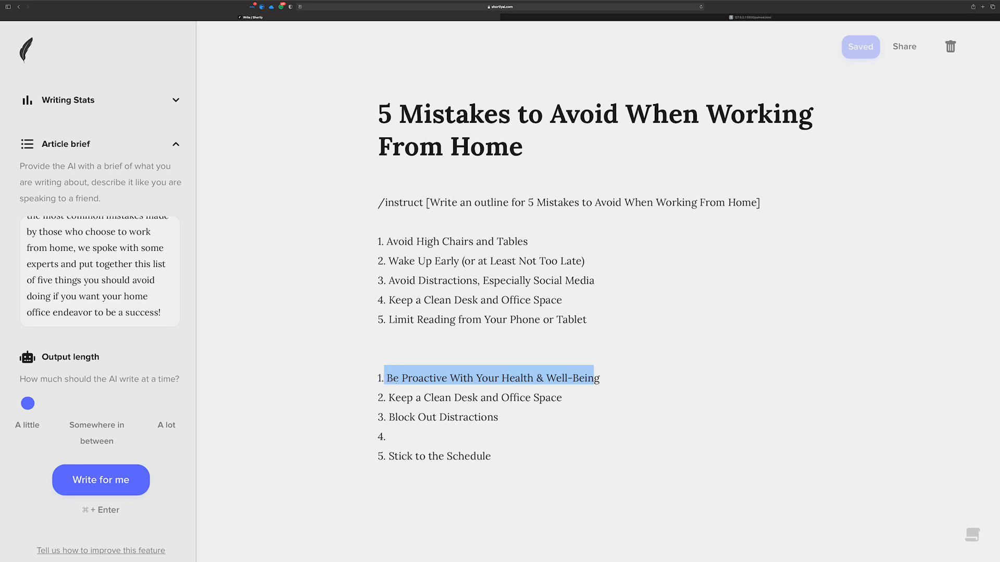
pyautogui.click(569, 398)
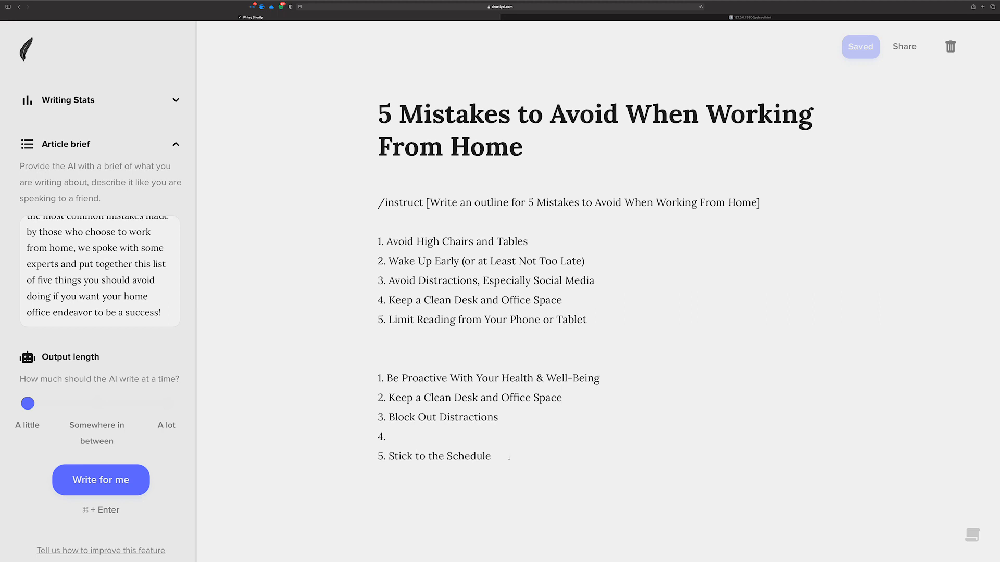
pyautogui.click(439, 426)
pyautogui.moveTo(587, 261); pyautogui.dragTo(399, 260)
pyautogui.moveTo(527, 241); pyautogui.dragTo(425, 241)
pyautogui.click(593, 242)
# Delete the first five-point outline and have the AI generate a new one from the outline instruction
pyautogui.moveTo(598, 315); pyautogui.dragTo(335, 246)
pyautogui.press('BackSpace')
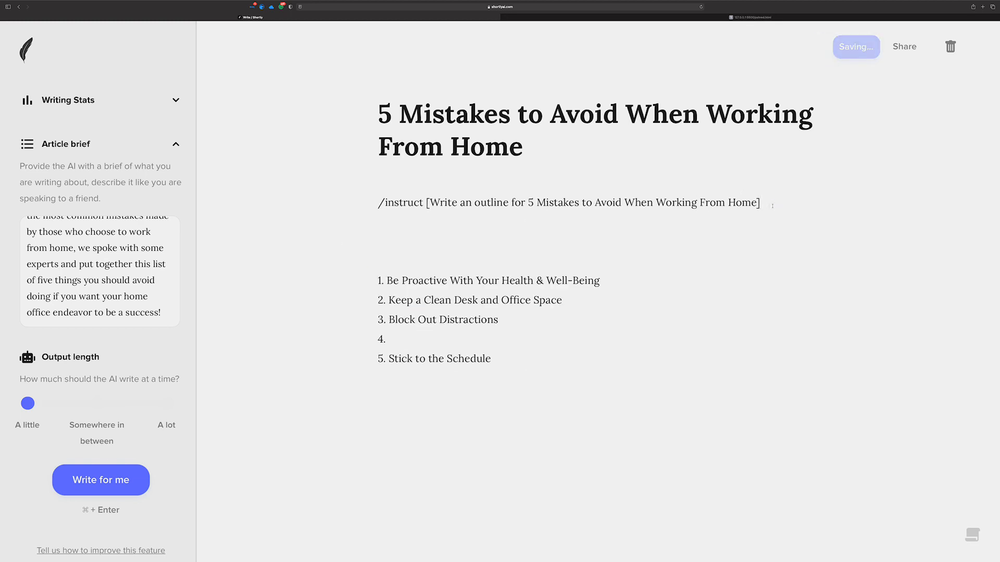
pyautogui.press('super+Return')
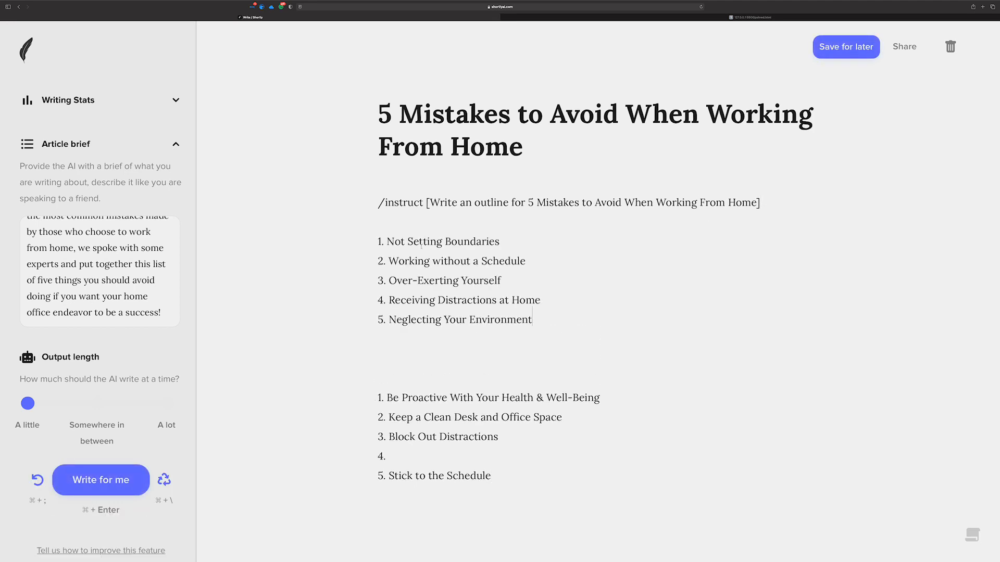
# Copy "Over-Exerting Yourself" from the new outline into the empty item 4 of the lower outline
pyautogui.moveTo(501, 281); pyautogui.dragTo(389, 283)
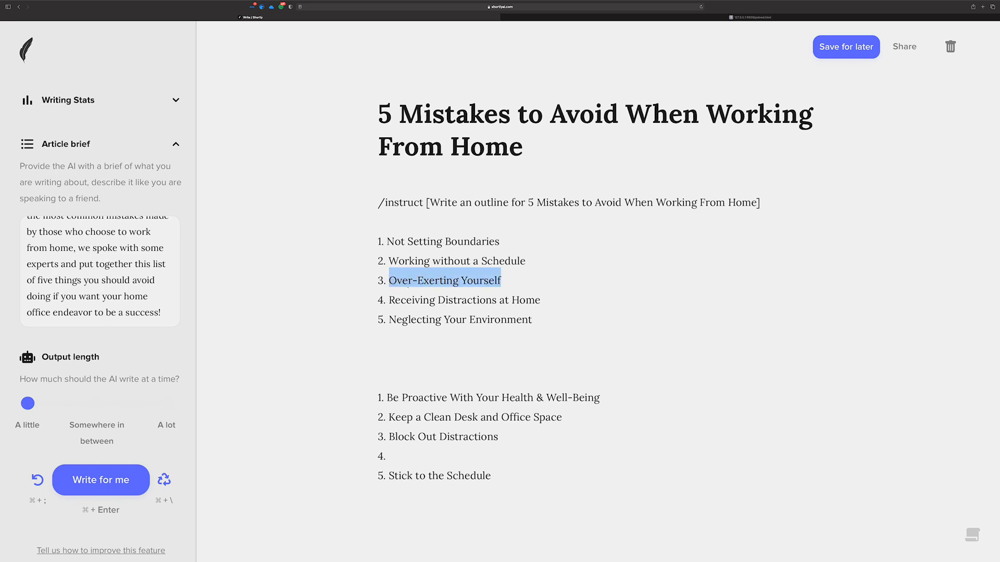
pyautogui.press('super+c')
pyautogui.click(430, 456)
pyautogui.press('super+v')
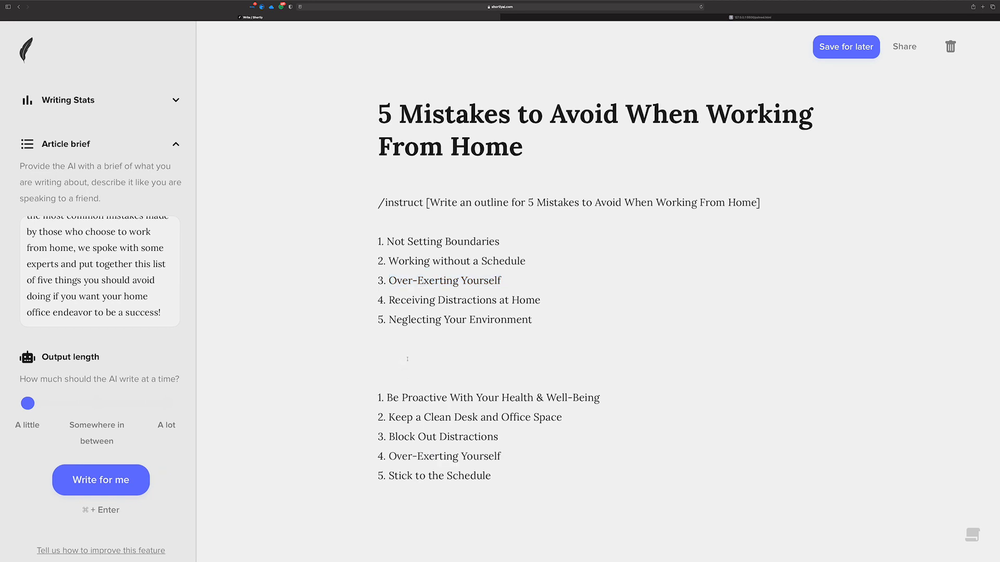
# Delete the outline instruction and the upper outline, and add a blank line above the remaining list
pyautogui.moveTo(407, 359); pyautogui.dragTo(314, 224)
pyautogui.press('BackSpace')
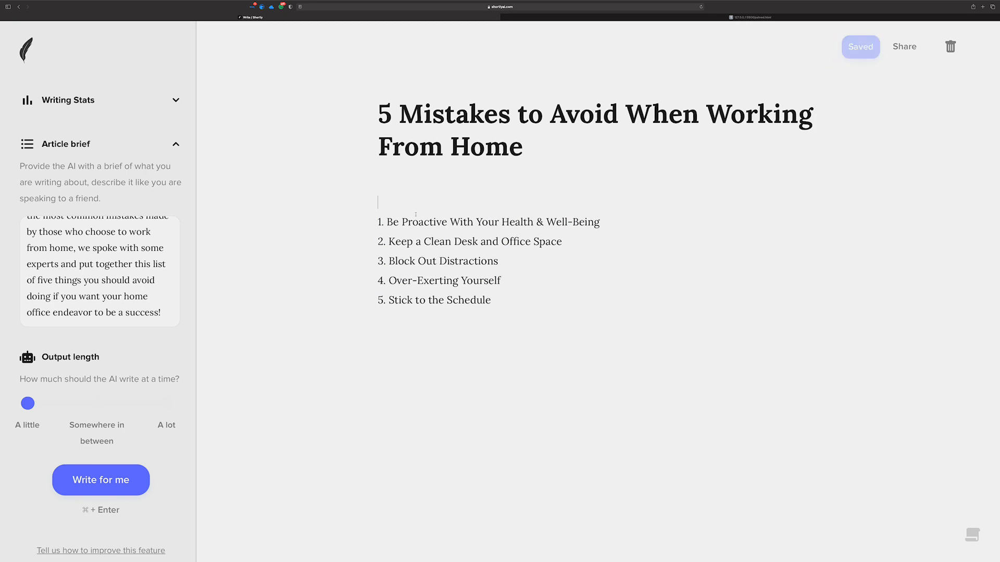
pyautogui.press('Return')
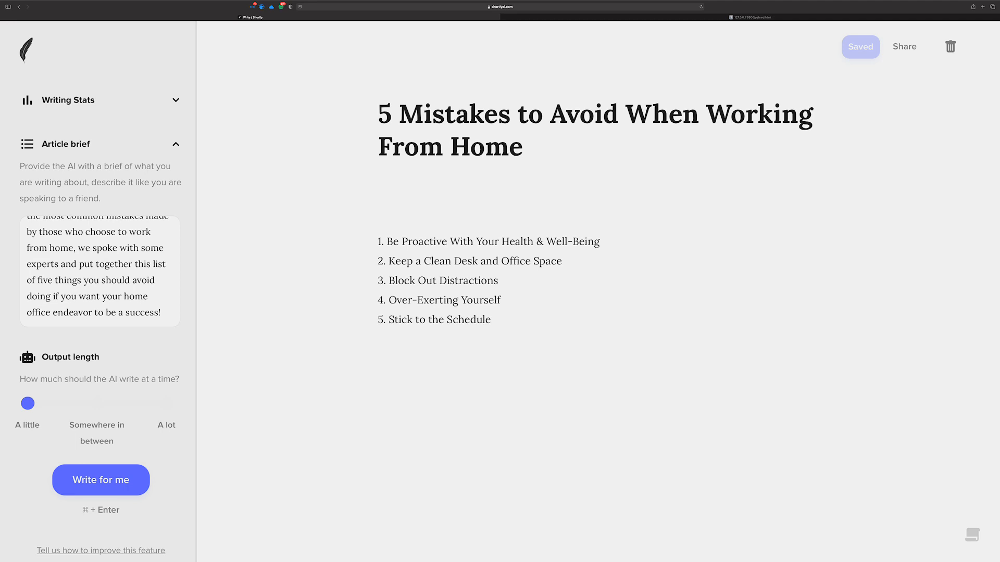
# Write "/instruct [write an introduction to 5 Mistakes to Avoid When Working From Home]" above the outline
pyautogui.write('/')
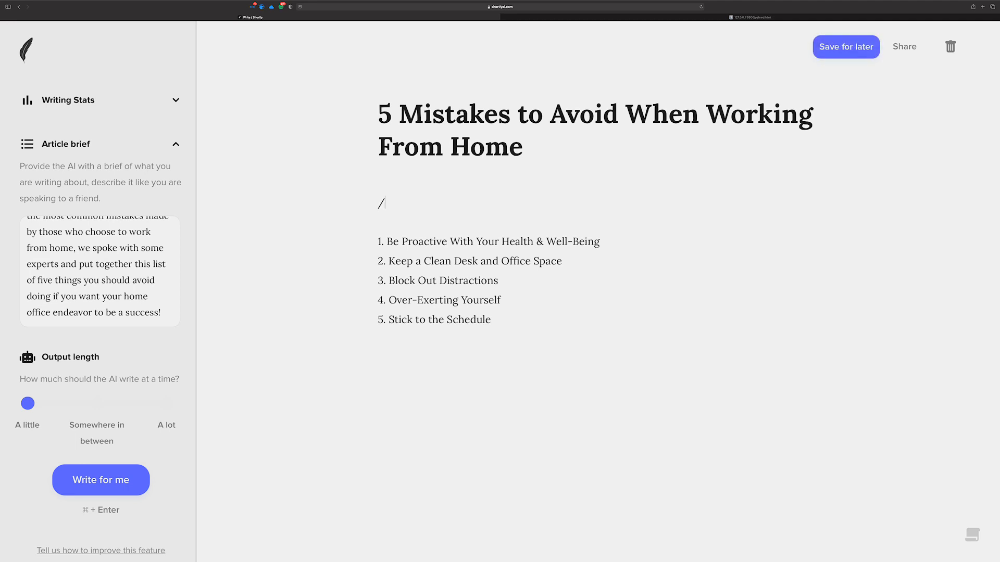
pyautogui.write('instruct [write an introduct')
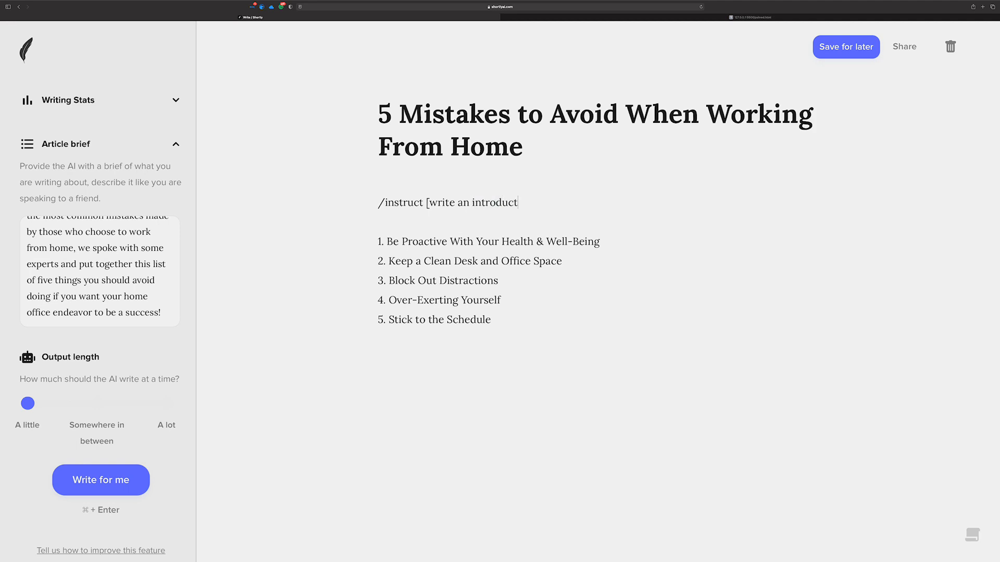
pyautogui.write('ion to')
pyautogui.press('super+v')
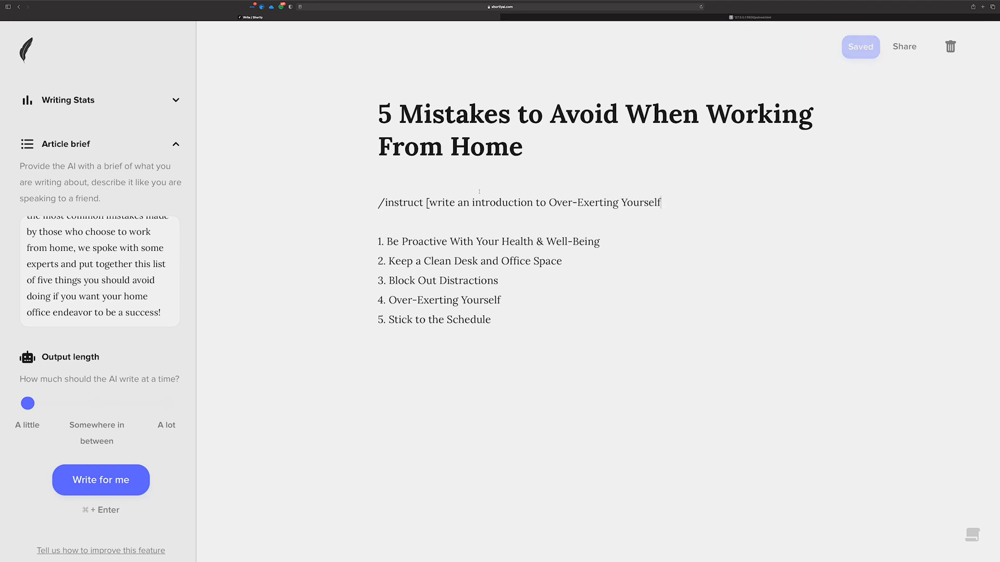
pyautogui.moveTo(675, 193); pyautogui.dragTo(548, 203)
pyautogui.press('BackSpace')
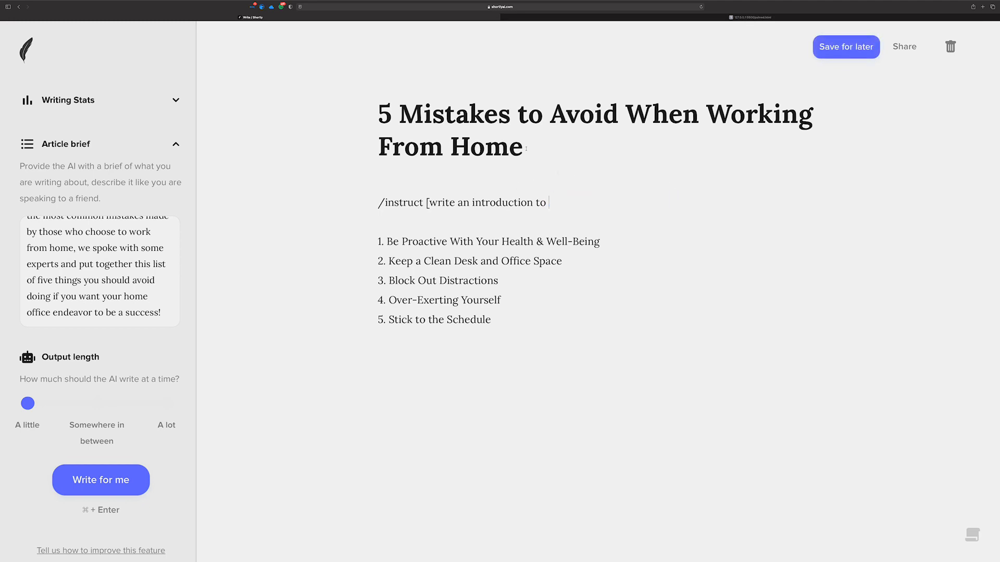
pyautogui.tripleClick(516, 142)
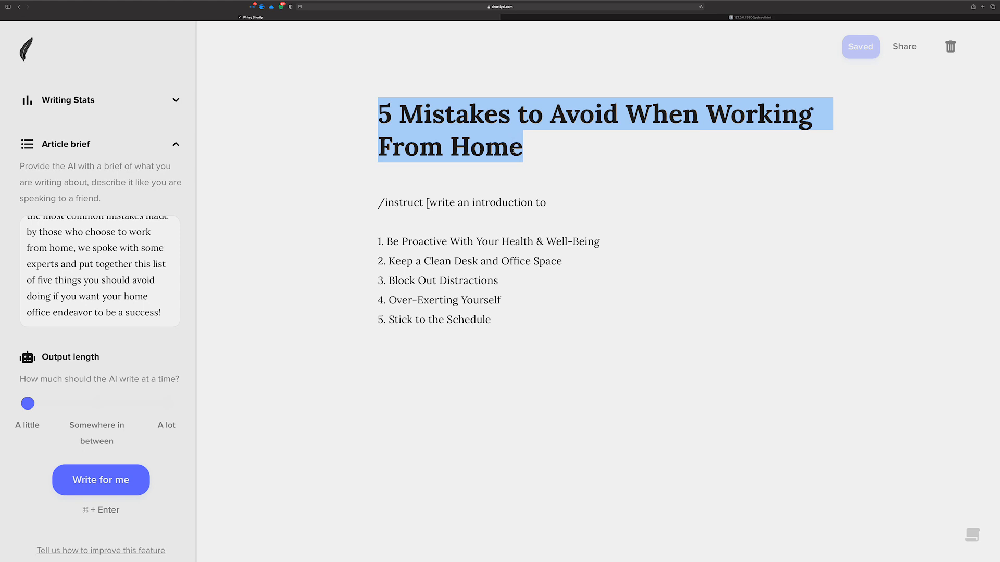
pyautogui.click(569, 205)
pyautogui.press('super+v')
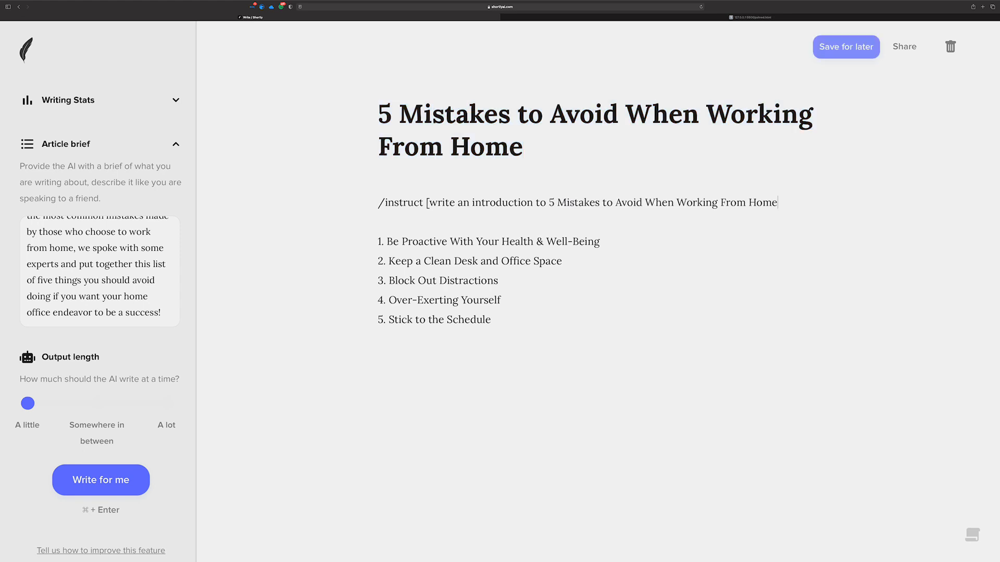
pyautogui.write(']')
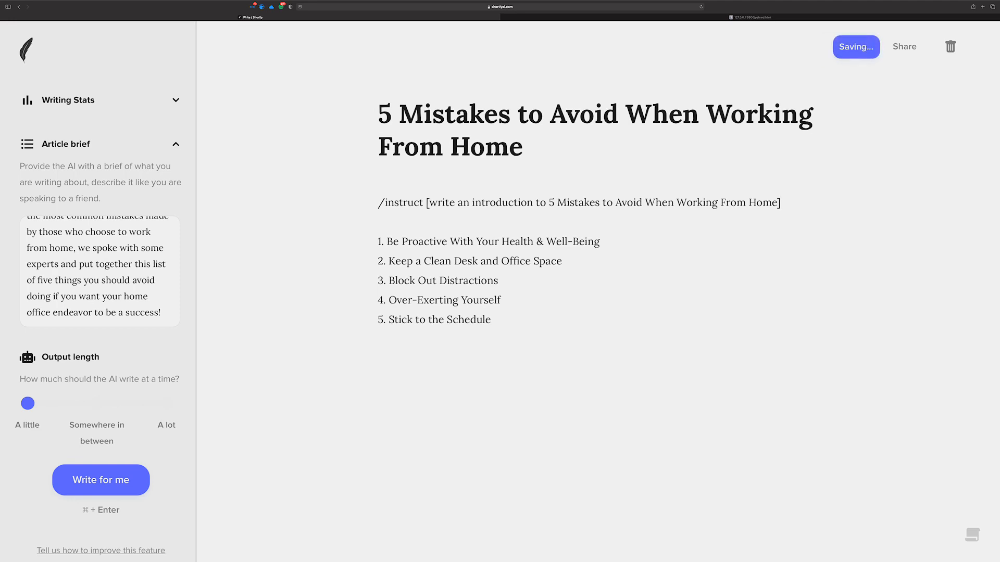
# Have the AI write the introduction from the instruction, and delete the instruction line with its blank line
pyautogui.press('super+Return')
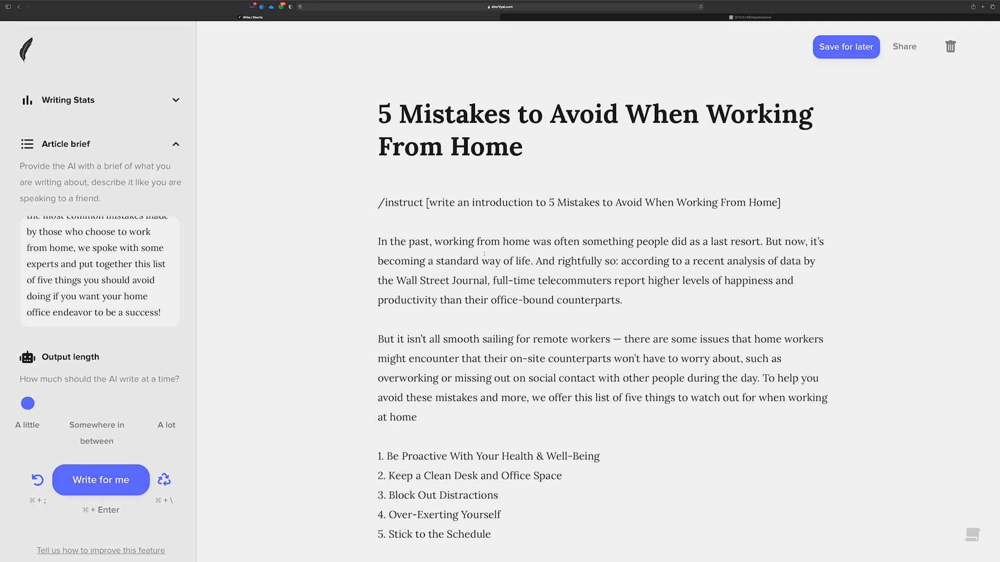
pyautogui.moveTo(782, 203); pyautogui.dragTo(373, 203)
pyautogui.press('BackSpace')
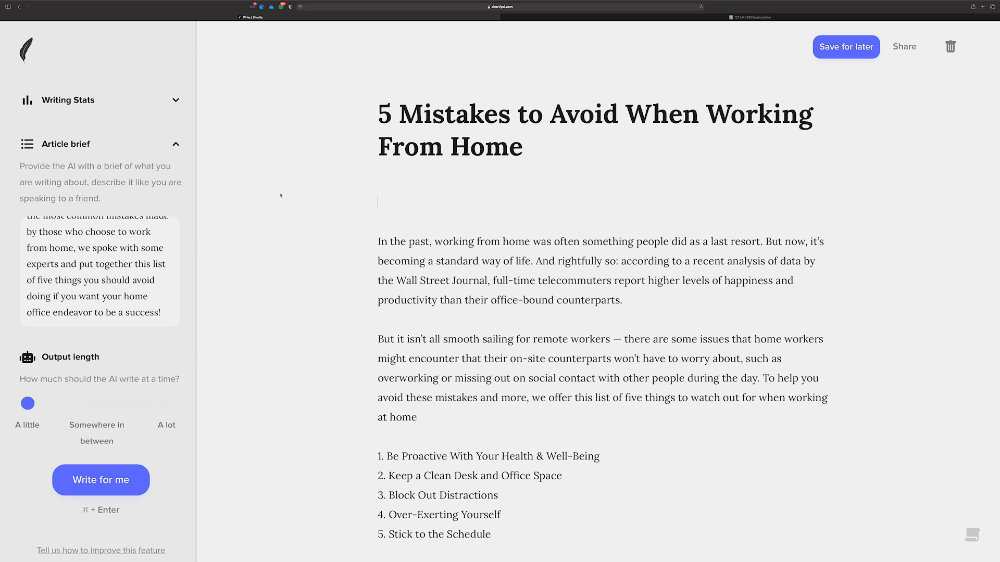
pyautogui.press('Delete')
# End the introduction's last sentence with a period and replace "we" with "I" before "offer this list"
pyautogui.scroll(-3, 367, 208)
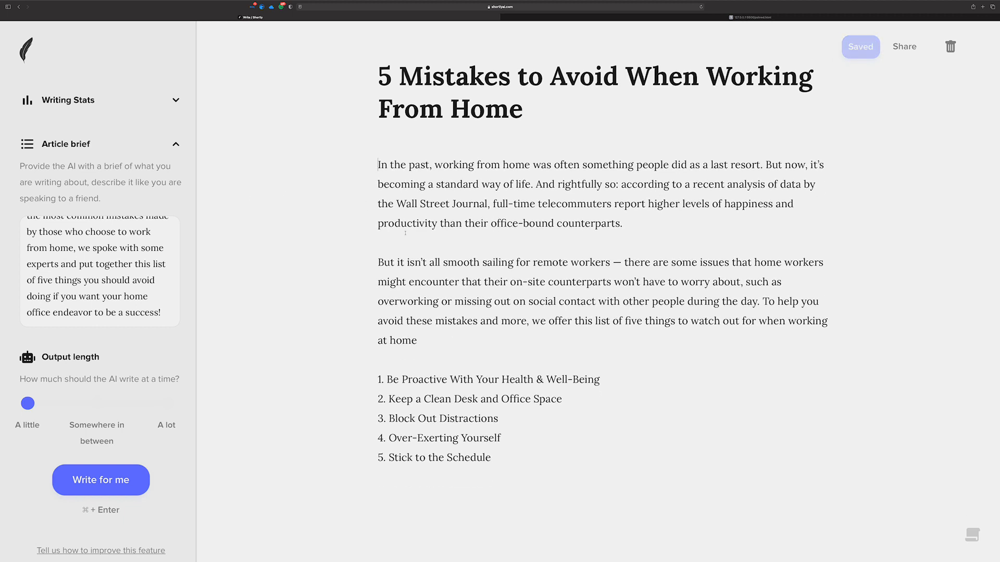
pyautogui.click(422, 260)
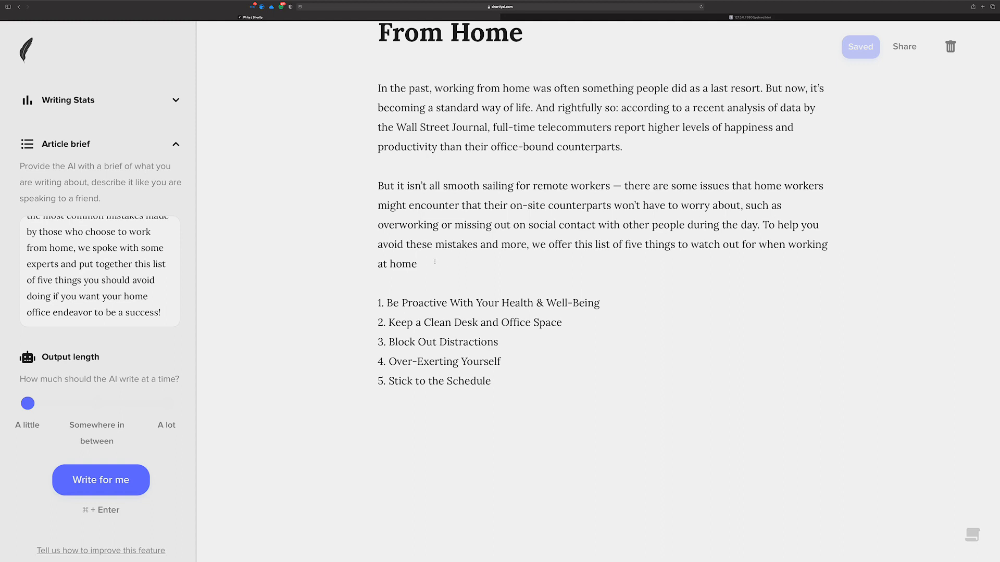
pyautogui.write('.')
pyautogui.doubleClick(546, 245)
pyautogui.write('I')
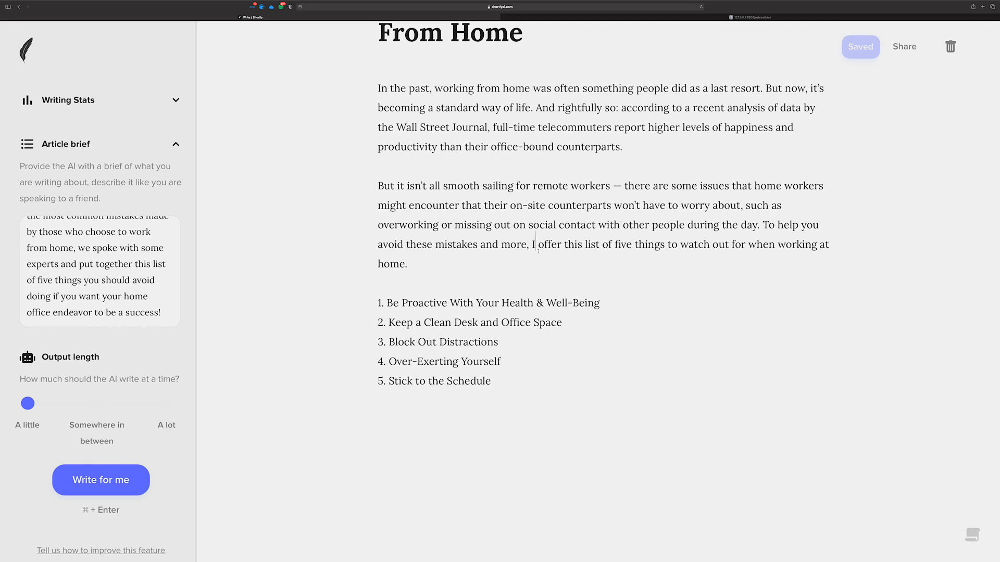
pyautogui.click(488, 257)
# Insert a blank line after each of the five outline items
pyautogui.click(617, 301)
pyautogui.press('Return')
pyautogui.click(592, 338)
pyautogui.press('Return')
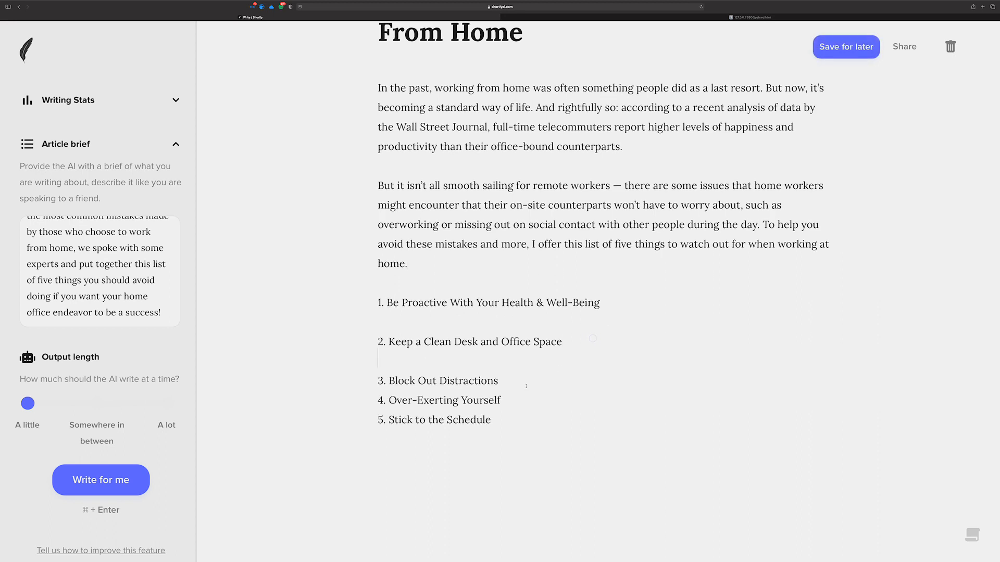
pyautogui.click(523, 385)
pyautogui.press('Return')
pyautogui.click(523, 420)
pyautogui.press('Return')
pyautogui.click(518, 454)
pyautogui.press('Return')
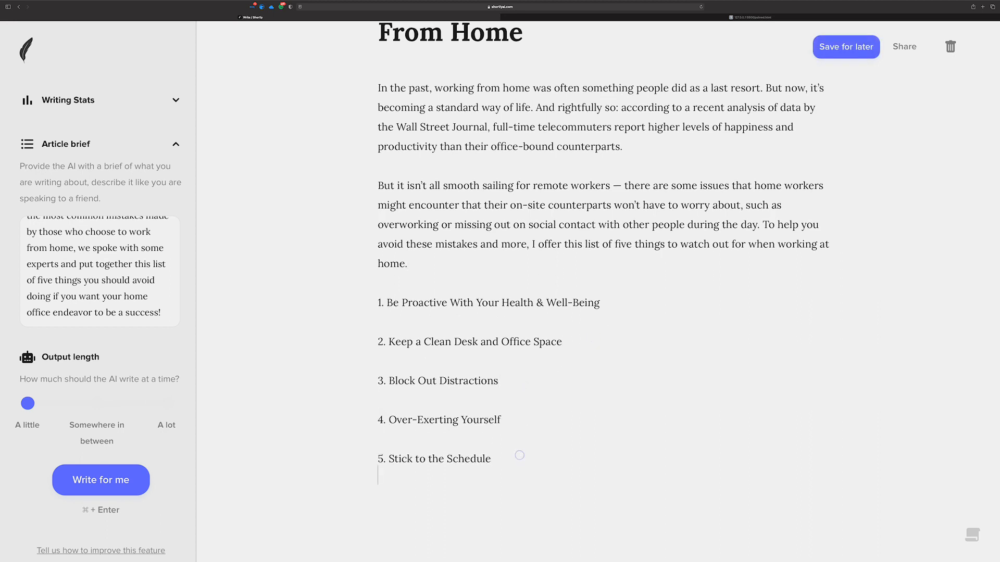
# Under item 1, write "Being proactive with your health is" as a new paragraph and have the AI continue it
pyautogui.click(467, 316)
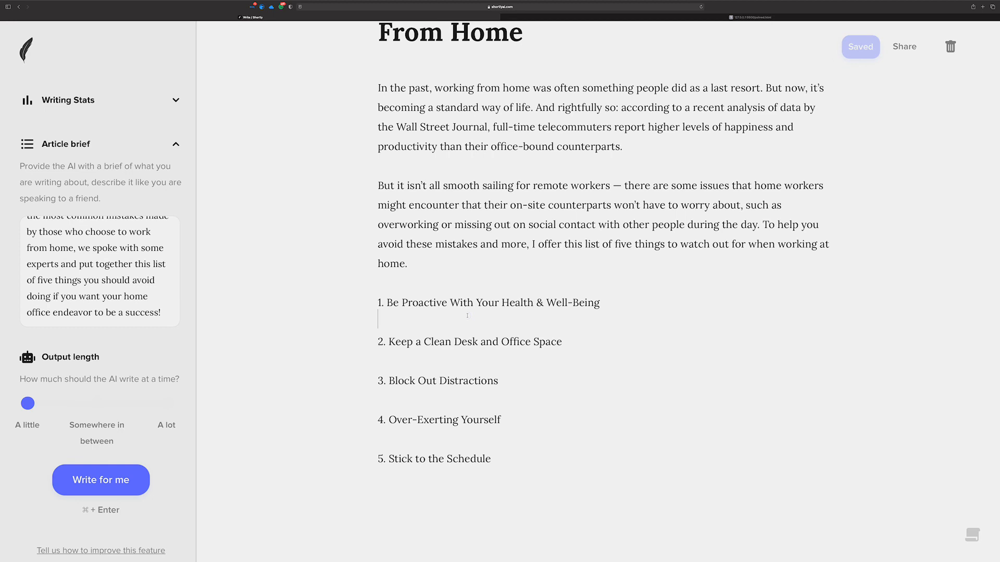
pyautogui.press('Return')
pyautogui.write('Be')
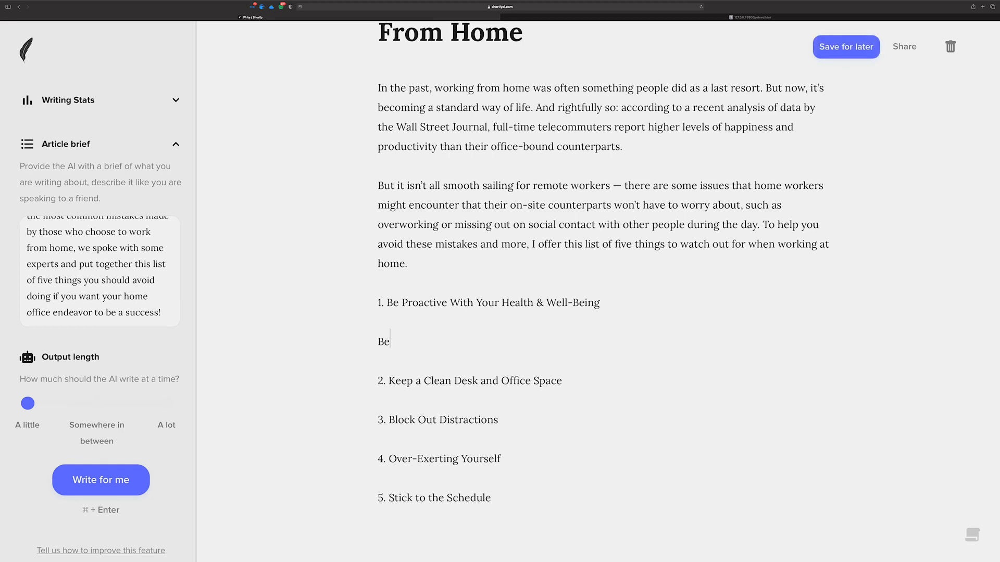
pyautogui.write('ing proactive with your')
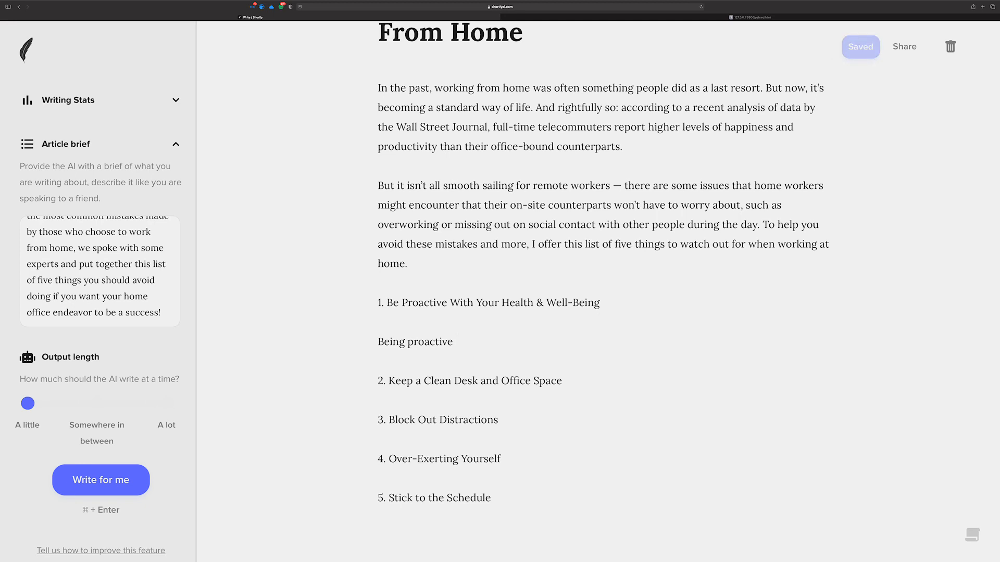
pyautogui.write(' heal')
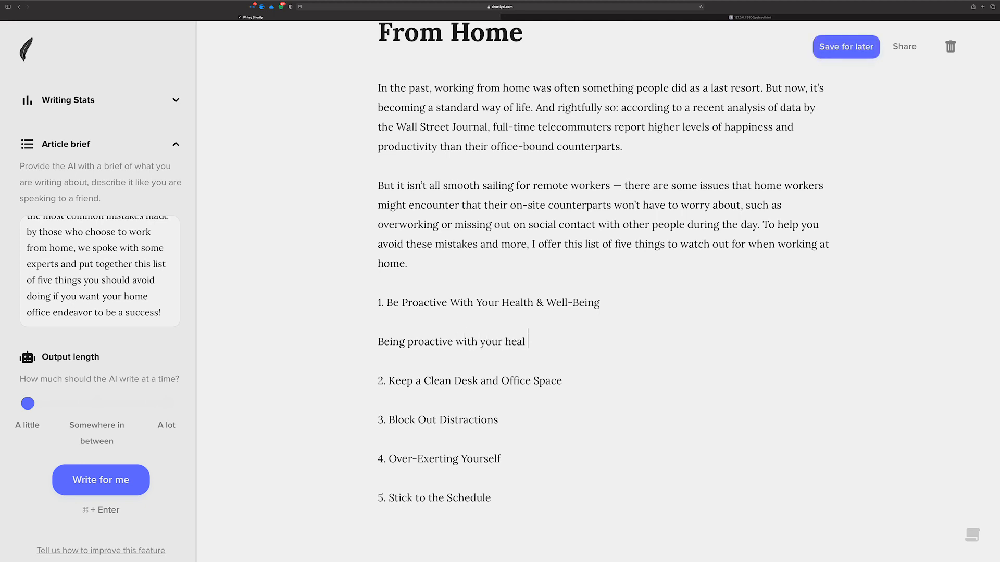
pyautogui.write('th is')
pyautogui.press('super+Return')
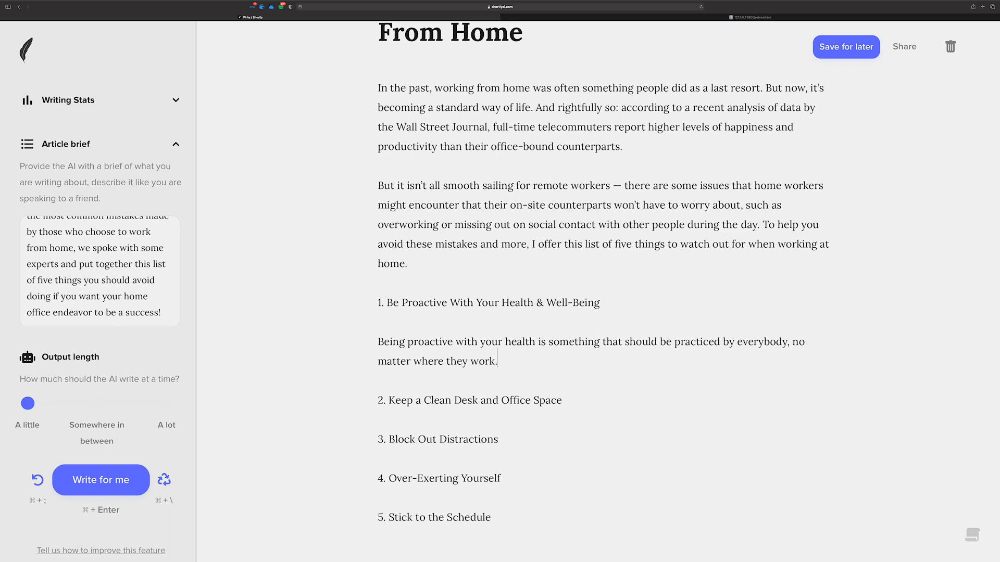
# Add "But when working from home it is easy to" to the item 1 paragraph, generate a continuation and regenerate it once
pyautogui.write('But when working fr')
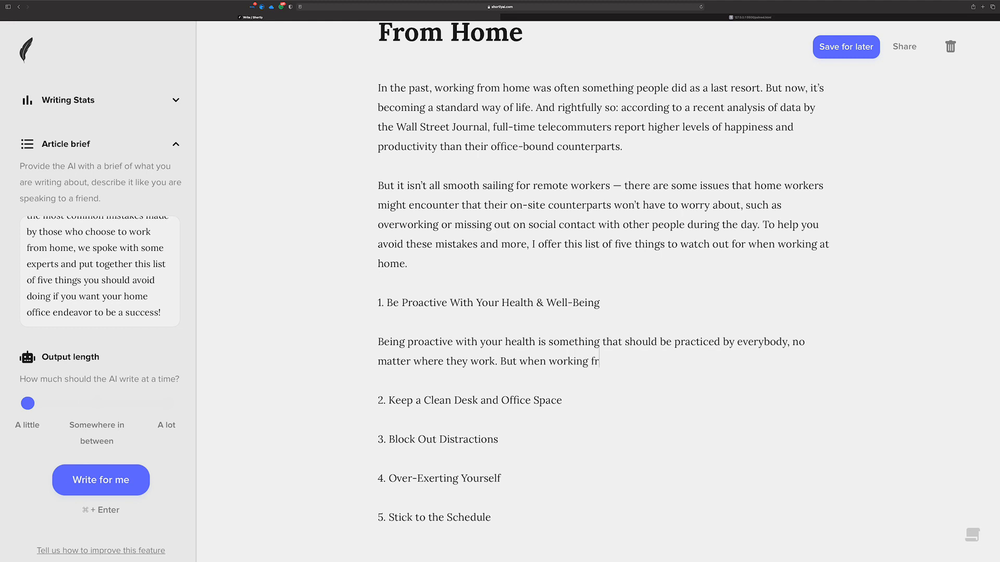
pyautogui.write('om home it is easy to')
pyautogui.press('super+Return')
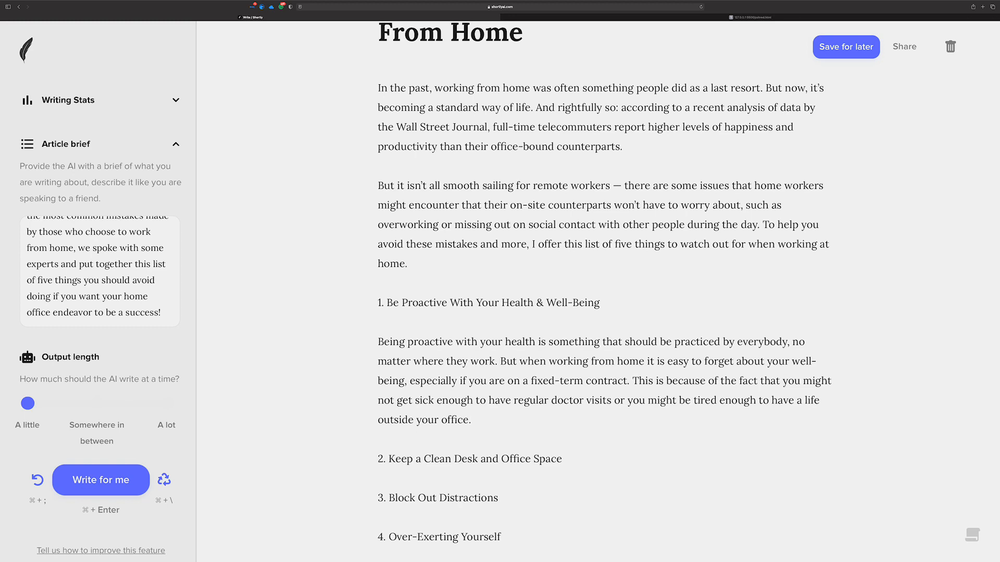
pyautogui.press('super+backslash')
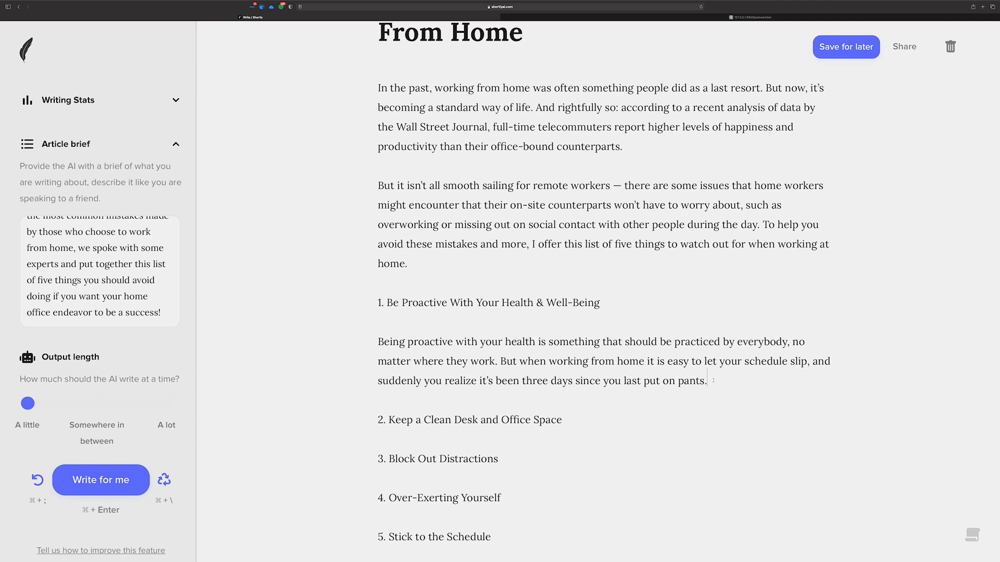
# Replace the text after "it is easy" with "to forget about your own health. But in doing so, you risk" and have the AI continue
pyautogui.moveTo(717, 375)
pyautogui.mouseDown()
pyautogui.moveTo(600, 362)
pyautogui.moveTo(712, 362)
pyautogui.mouseUp()
pyautogui.press('BackSpace')
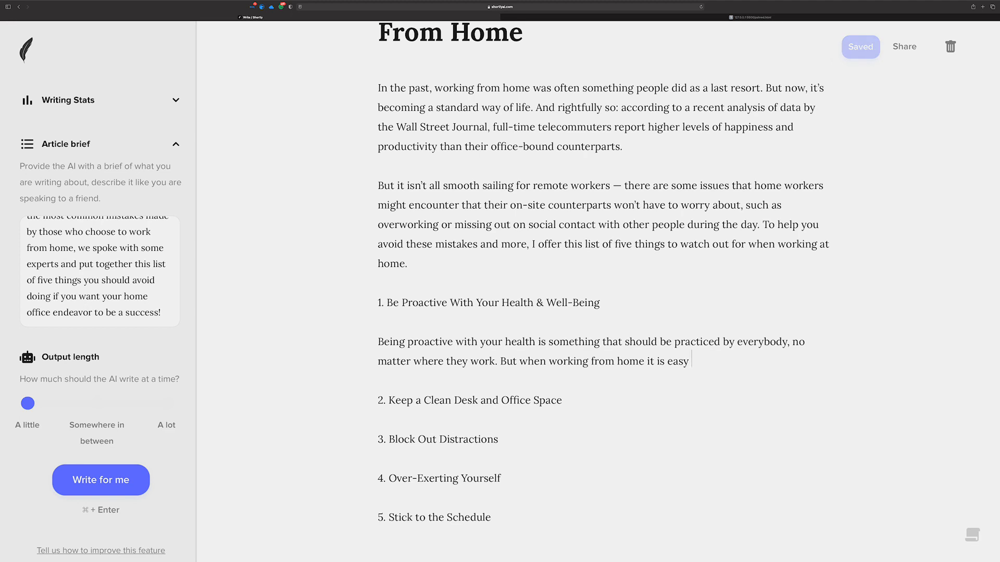
pyautogui.write('to forget about y')
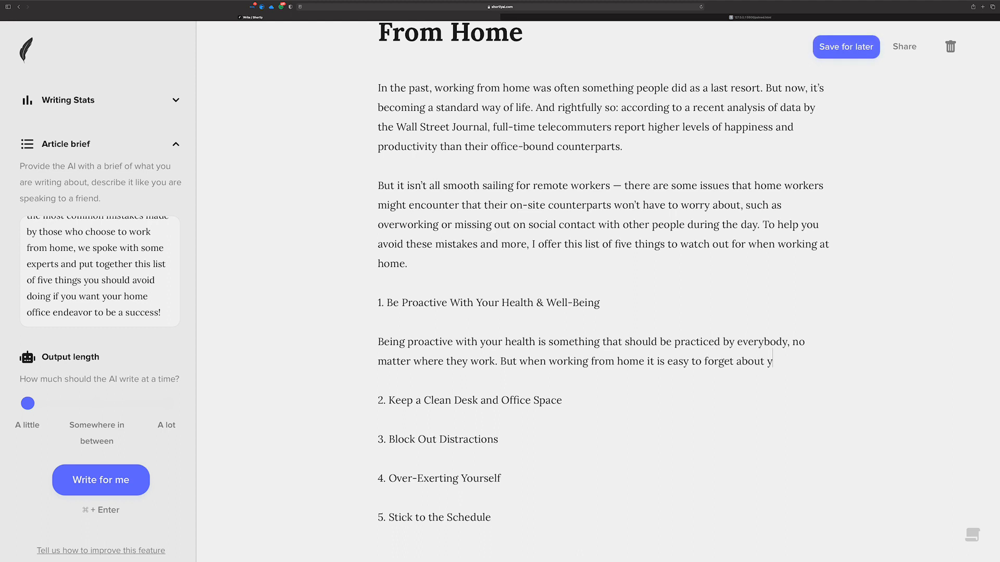
pyautogui.write('our own health. BUt')
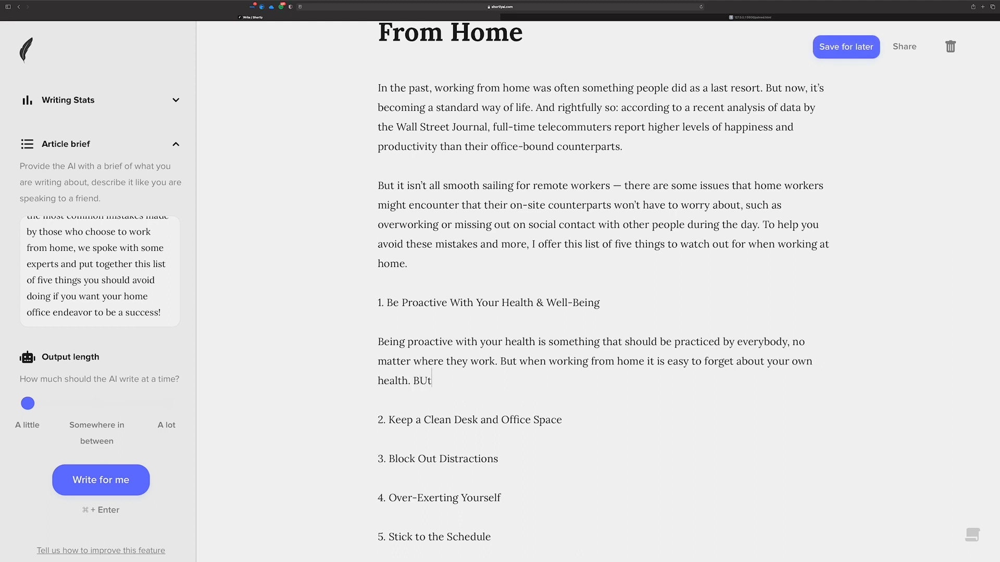
pyautogui.hotkey('alt', 'shift', 'Left')
pyautogui.write('But in doing so, you risk')
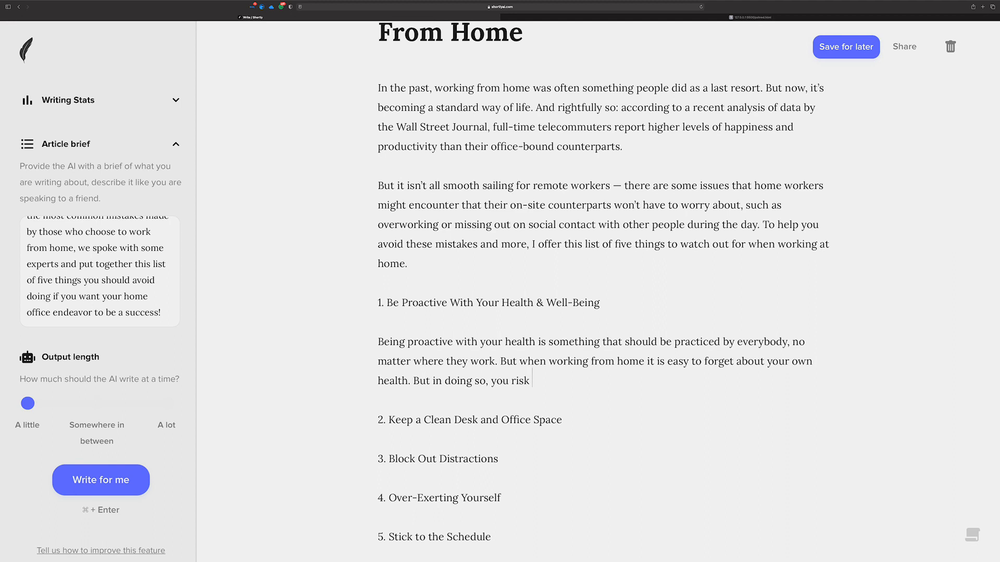
pyautogui.press('super+Return')
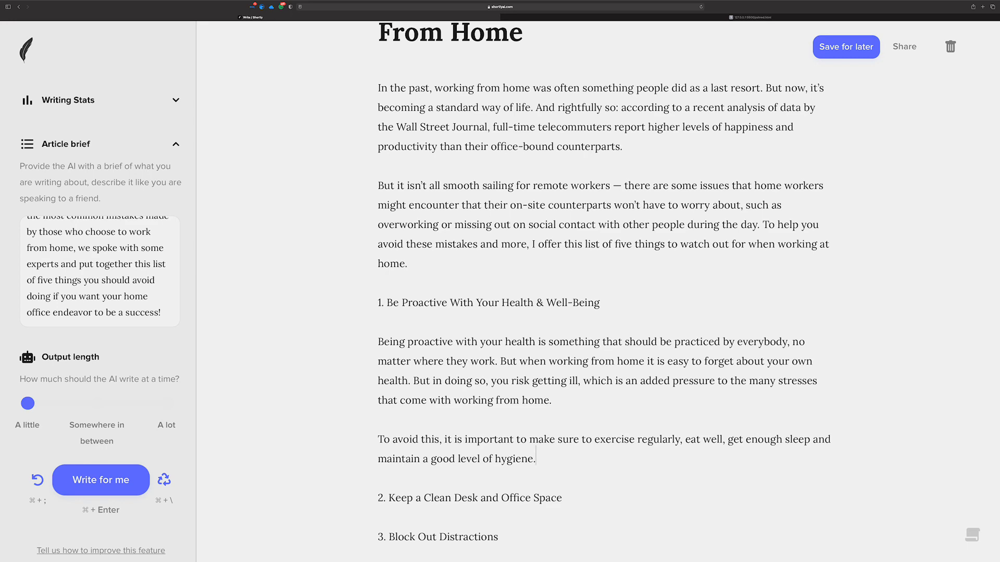
# Start a new paragraph at the end of section 1 with "I know it's not an easy task but if you can" and have the AI continue
pyautogui.scroll(-5, 604, 291)
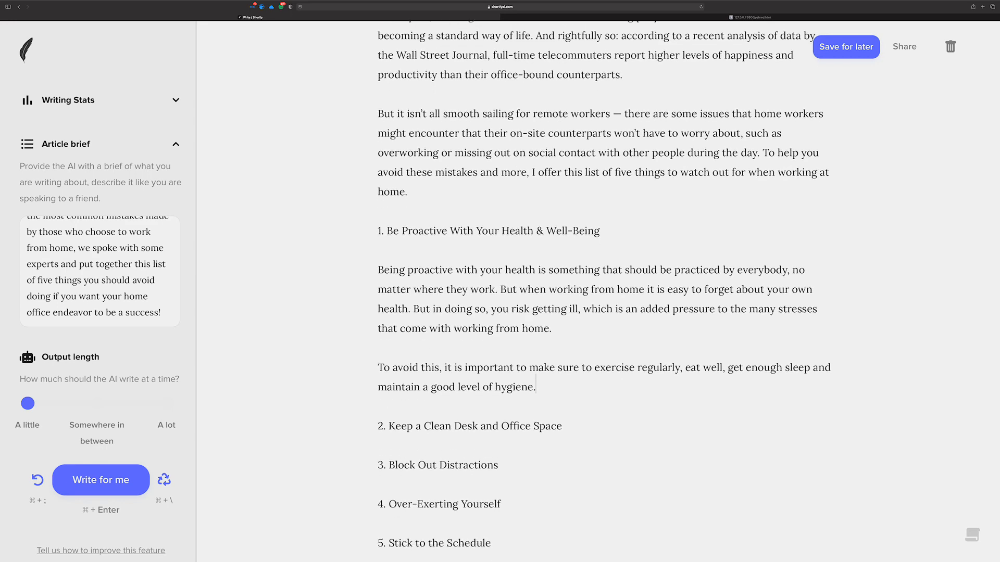
pyautogui.scroll(-1, 604, 291)
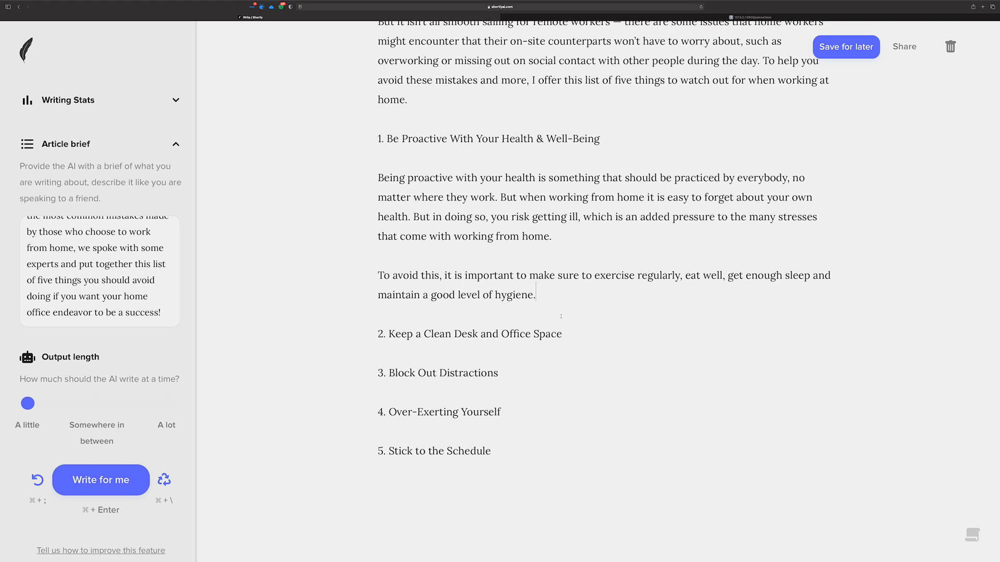
pyautogui.scroll(-1, 554, 302)
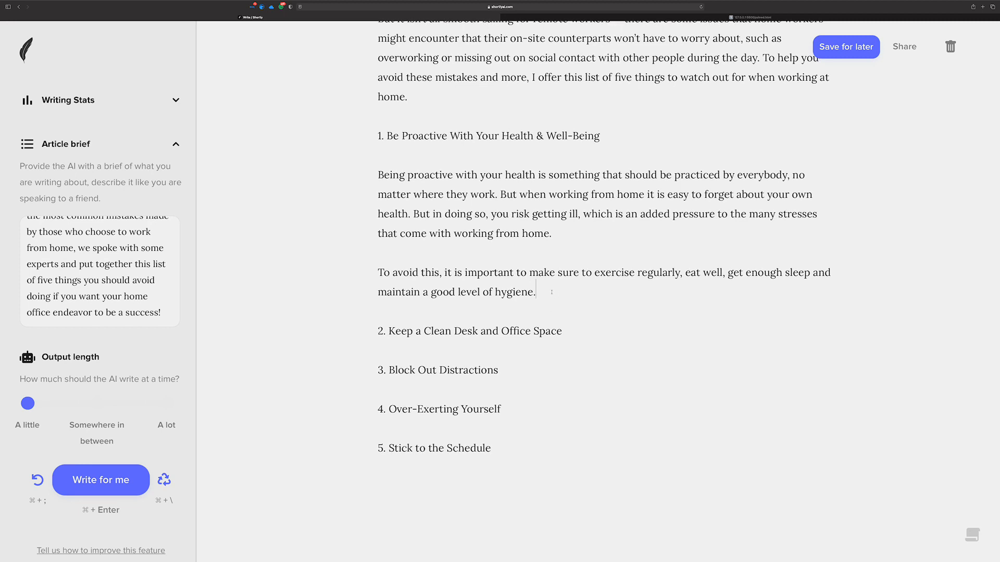
pyautogui.press('Return')
pyautogui.write('I know')
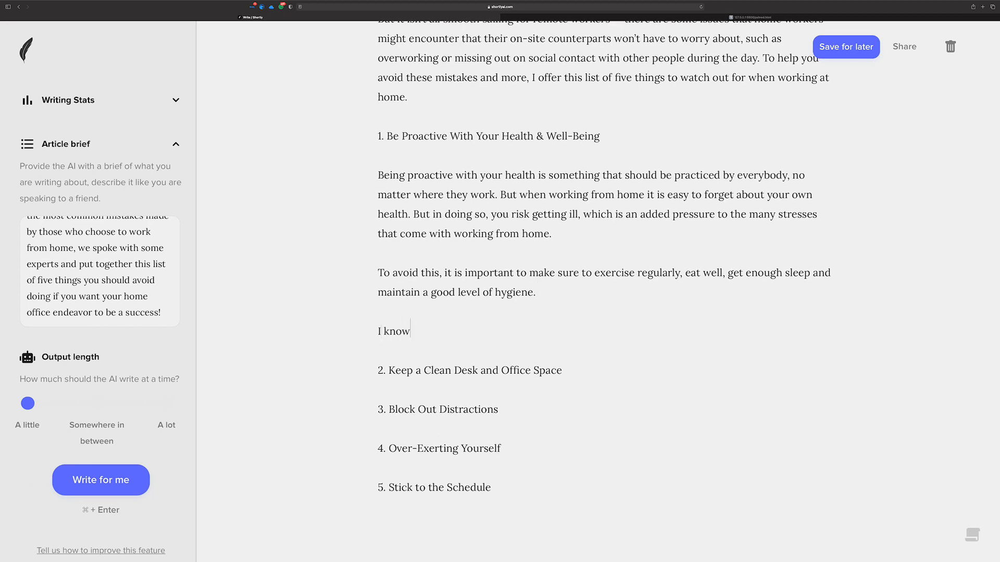
pyautogui.write(" it's not an easy task but")
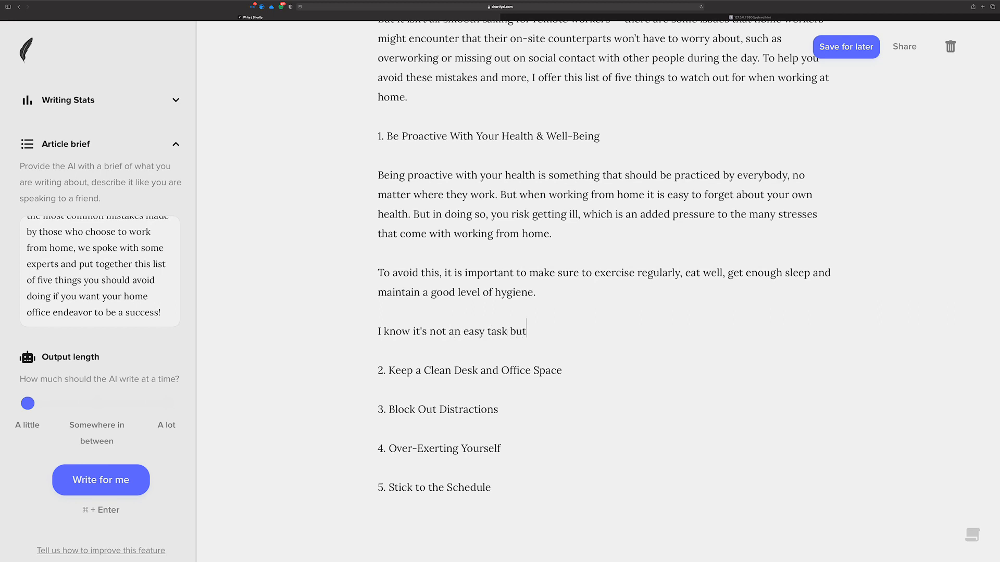
pyautogui.write(' if you can')
pyautogui.press('super+Return')
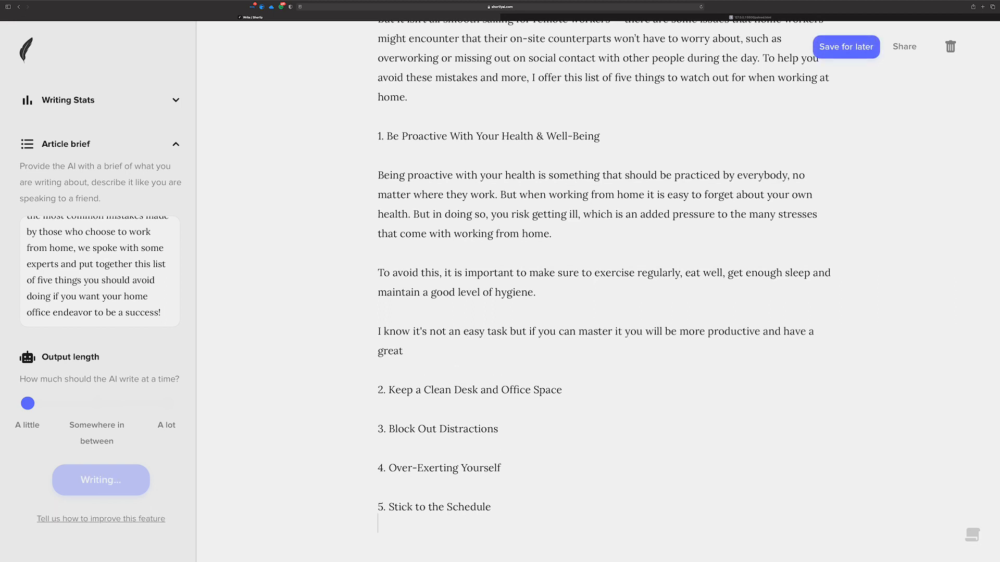
# Start a paragraph under "Keep a Clean Desk and Office Space" with "Organization is a key skill for working from home"
pyautogui.click(599, 385)
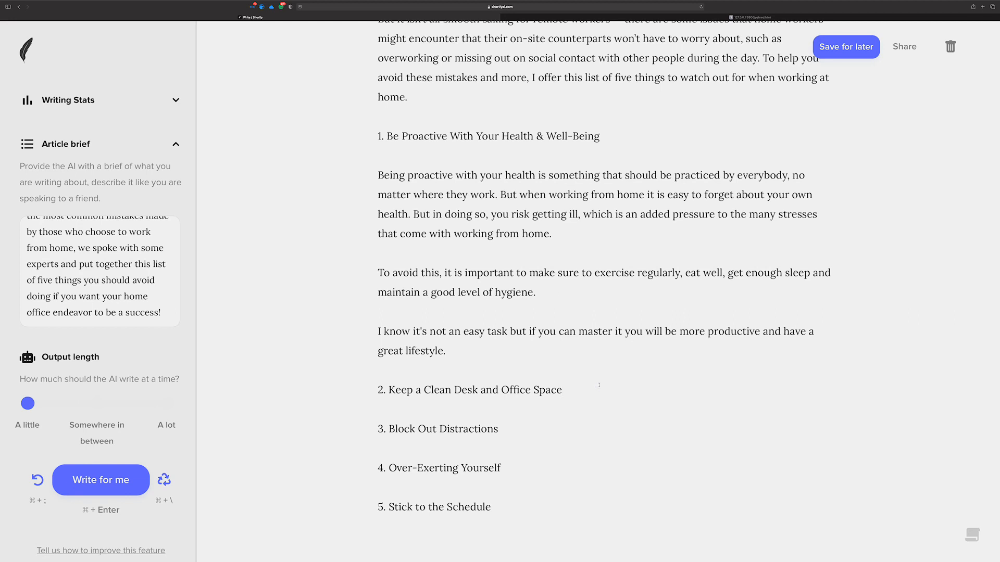
pyautogui.press('Return')
pyautogui.press('Return')
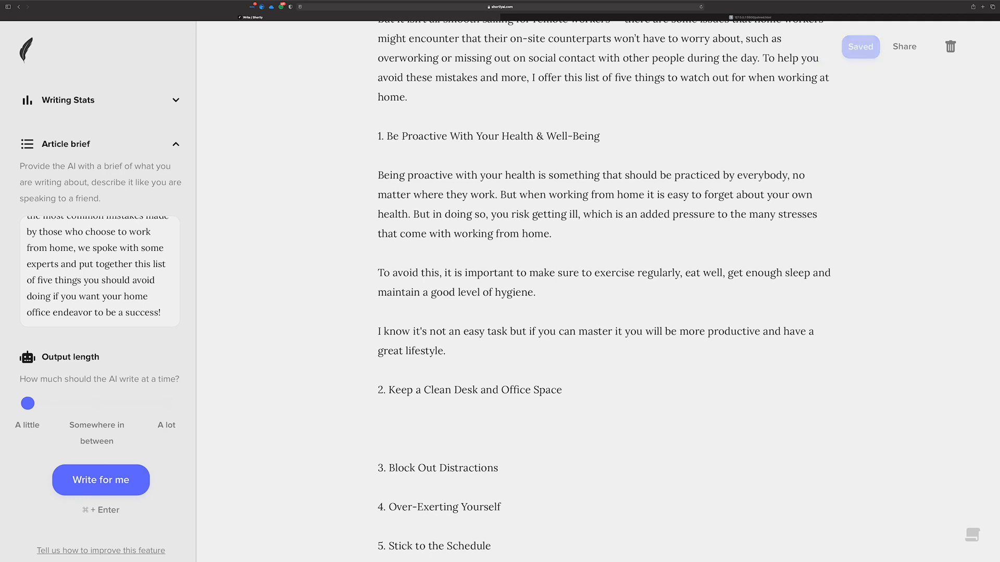
pyautogui.write('ORga')
pyautogui.press('BackSpace')
pyautogui.press('BackSpace')
pyautogui.press('BackSpace')
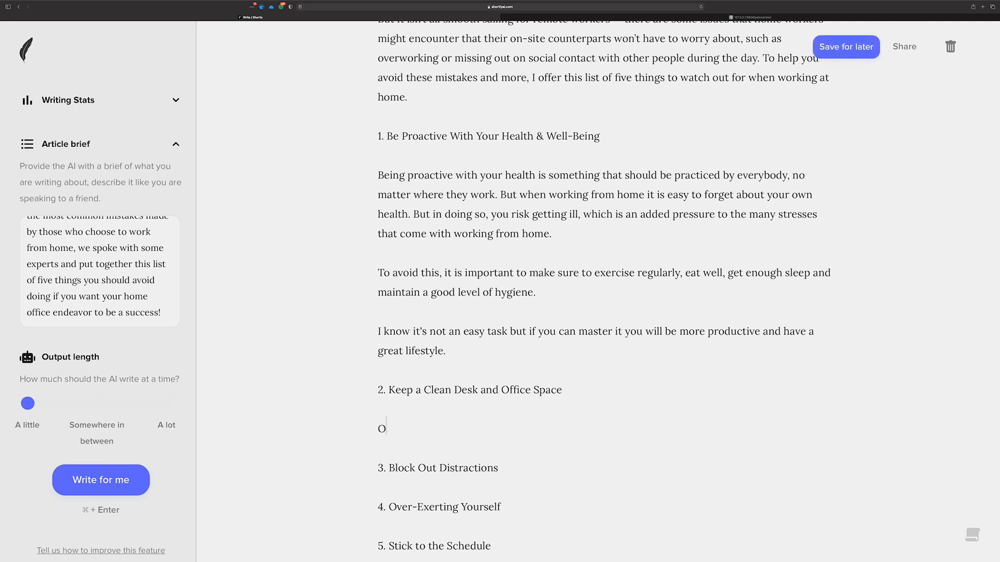
pyautogui.write('rganization is a')
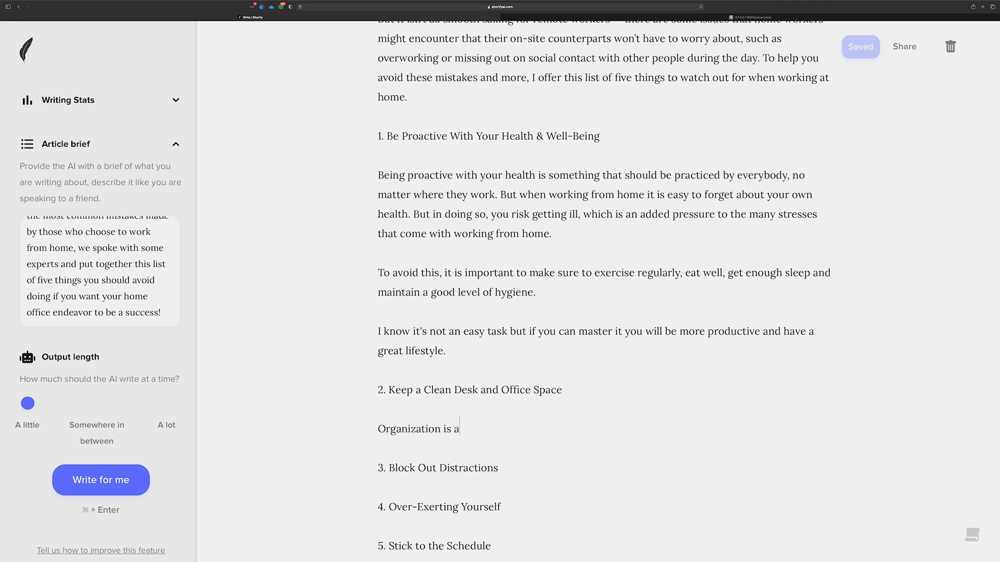
pyautogui.write('key skill ')
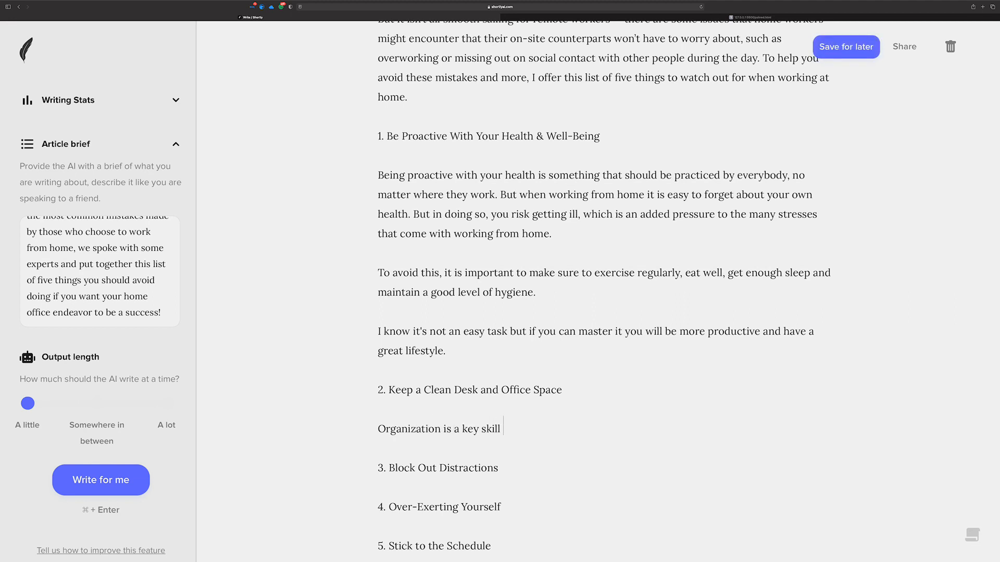
pyautogui.write('for working from home')
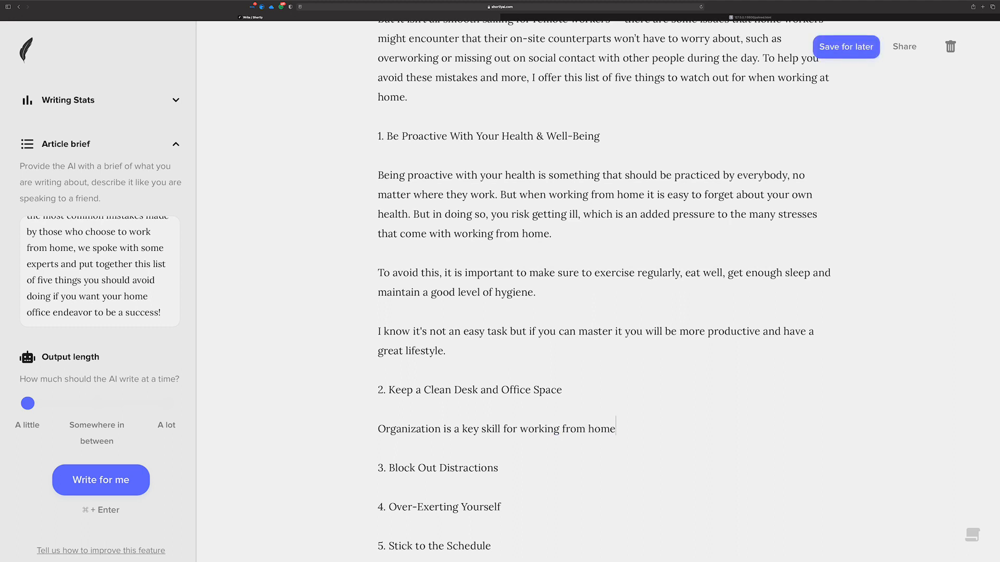
# Continue the item 2 paragraph with ". A clean desk and office space will give you" and have the AI complete it
pyautogui.write('. A clean desk and office space will ')
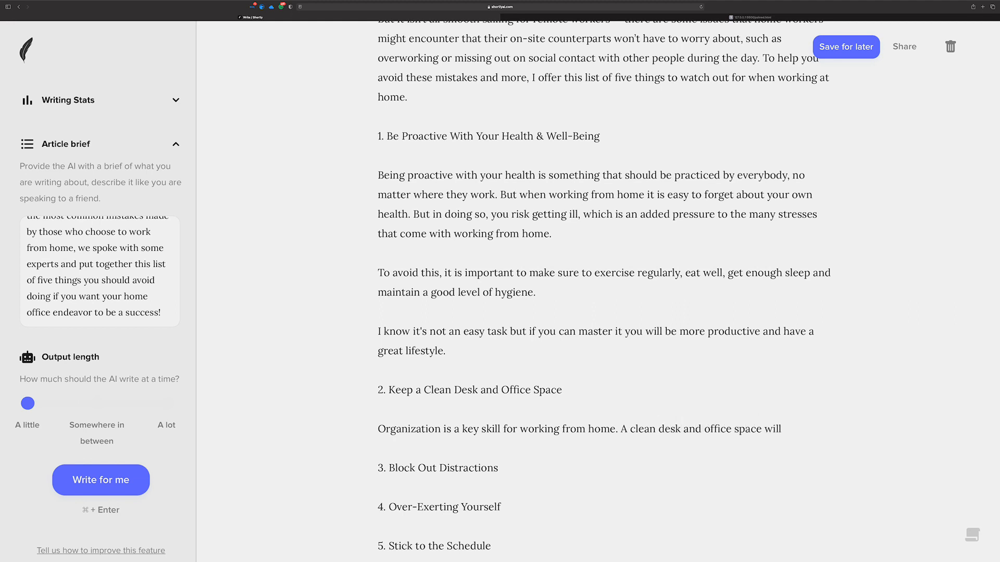
pyautogui.write('give you')
pyautogui.press('super+Return')
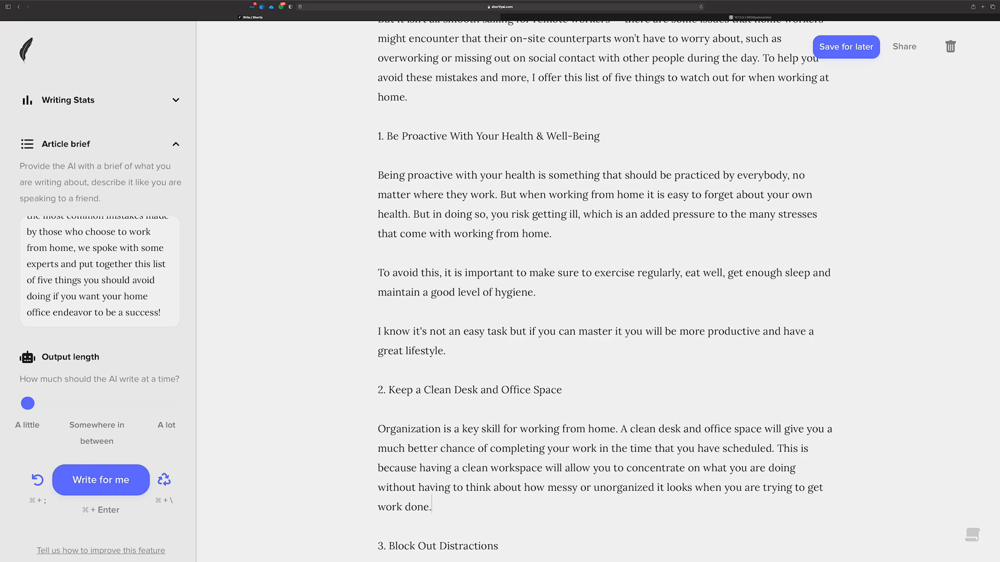
pyautogui.scroll(-5, 546, 369)
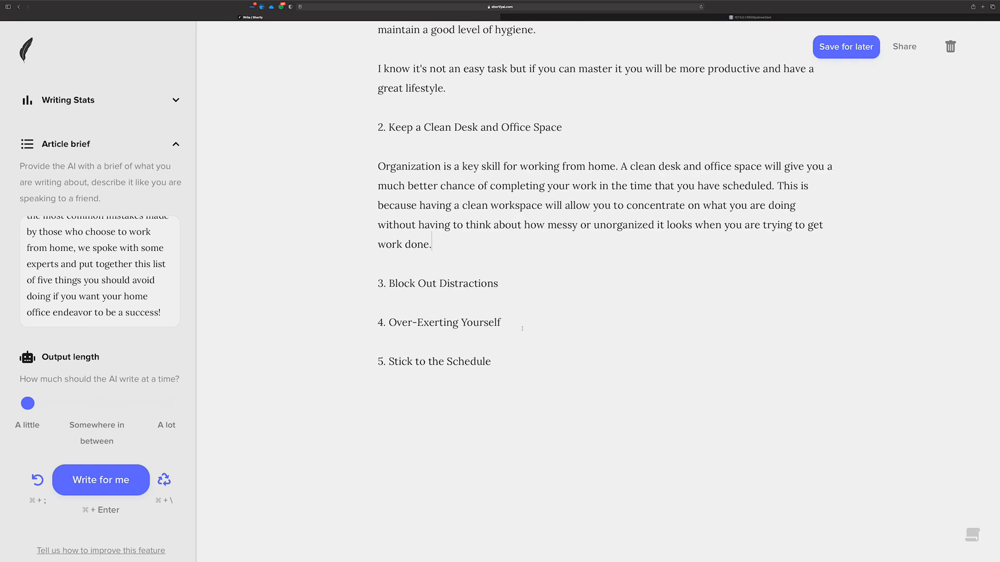
# Start a new paragraph at the end of section 2 with "One way to organize your desk is" and have the AI continue
pyautogui.press('Return')
pyautogui.press('Return')
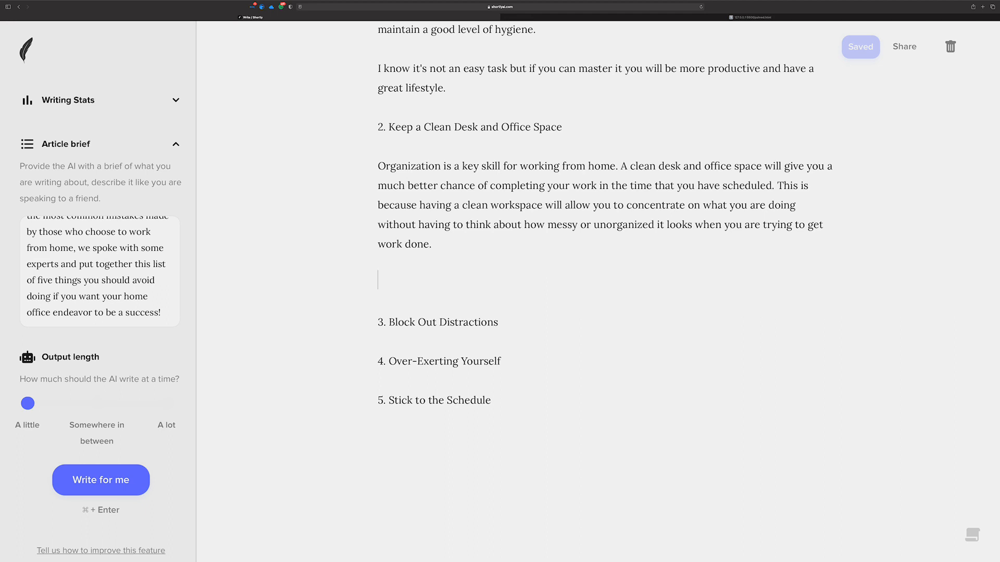
pyautogui.write('One way to ')
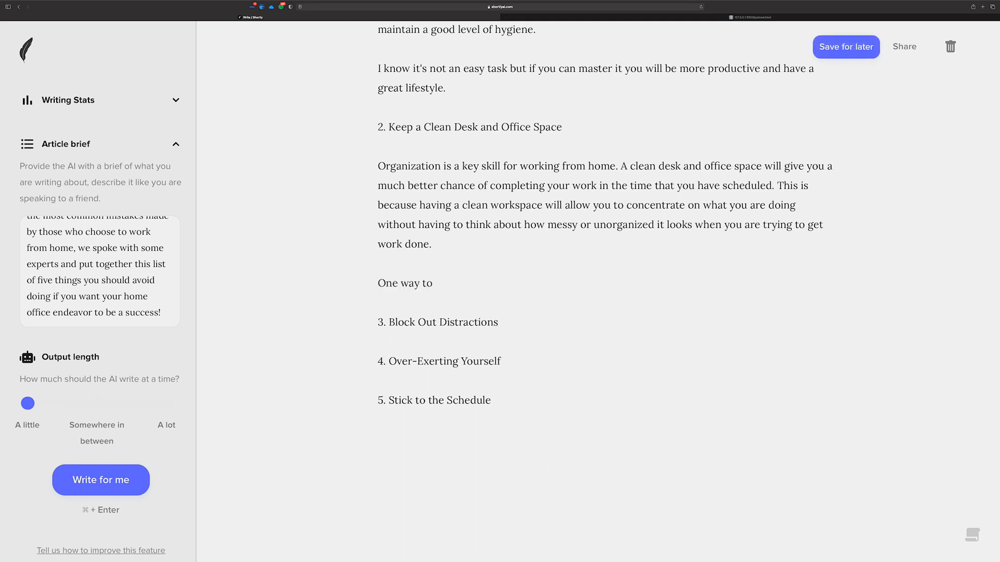
pyautogui.write('organize your desk is')
pyautogui.press('super+Return')
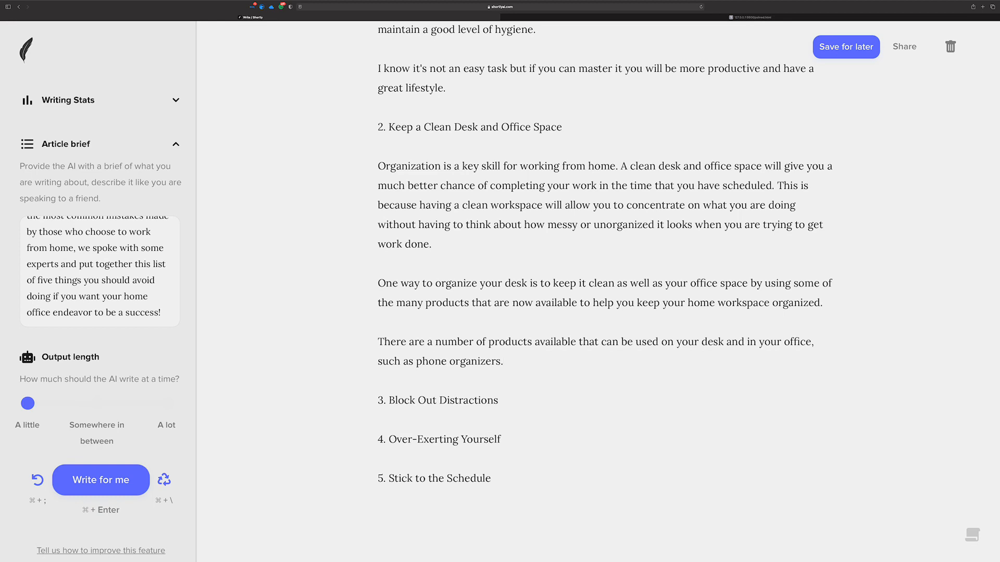
# Discard the AI's last output, extend the sentence to "One way to organize your desk is to" and have the AI continue it
pyautogui.press('super+;')
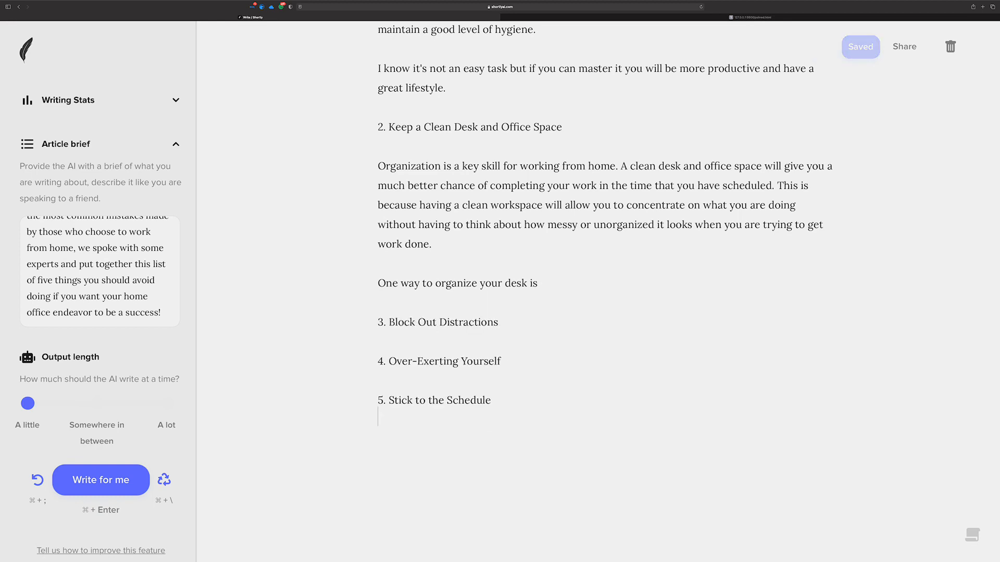
pyautogui.click(585, 287)
pyautogui.write('to')
pyautogui.press('super+Return')
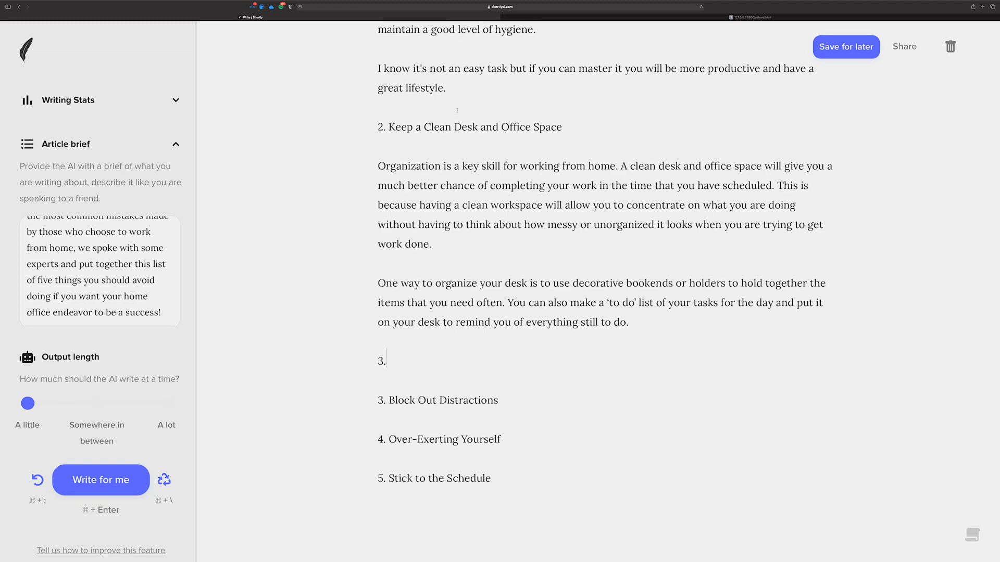
# Delete the stray "3." the AI added above the "3. Block Out Distractions" heading
pyautogui.scroll(5, 378, 56)
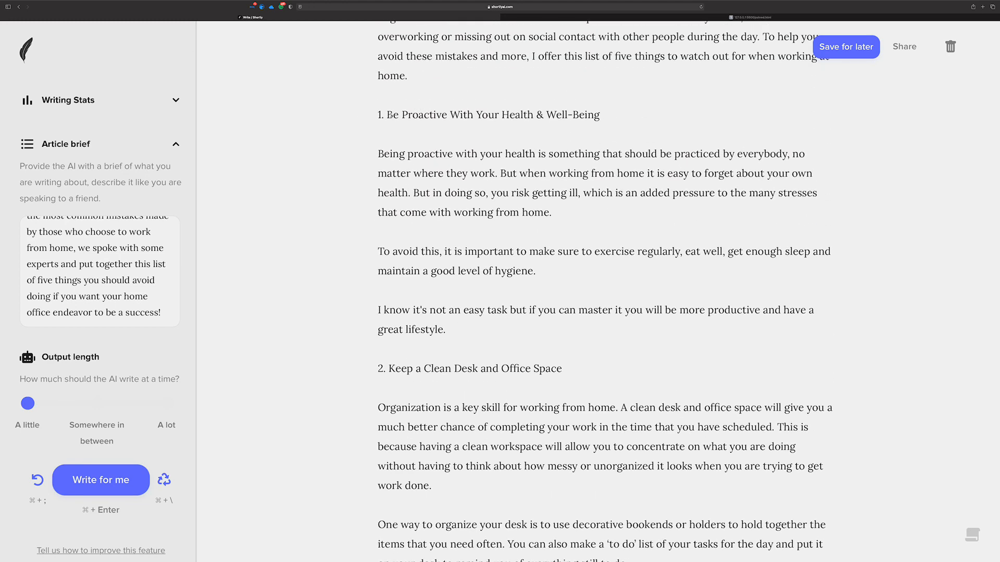
pyautogui.scroll(-7, 399, 134)
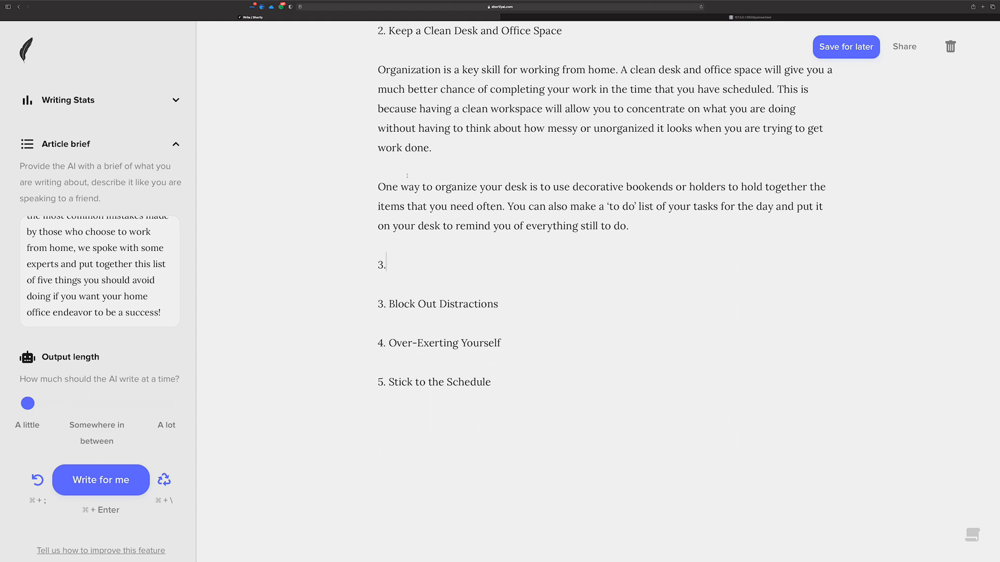
pyautogui.moveTo(388, 245); pyautogui.dragTo(338, 243)
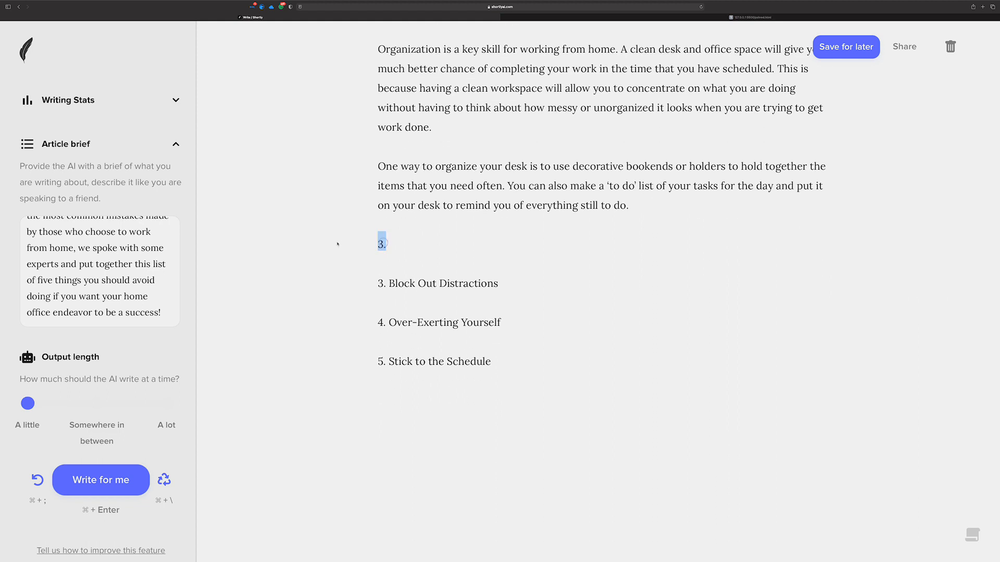
pyautogui.press('BackSpace')
# Remove the "2." from the "Keep a Clean Desk and Office Space" heading and insert a "///" line above it
pyautogui.scroll(2, 388, 94)
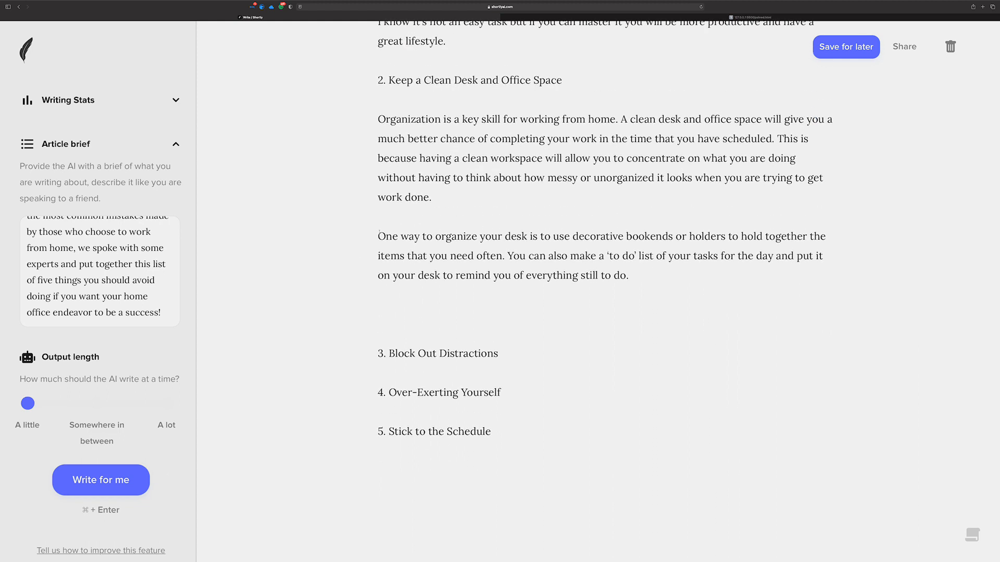
pyautogui.click(388, 92)
pyautogui.moveTo(389, 81); pyautogui.dragTo(377, 80)
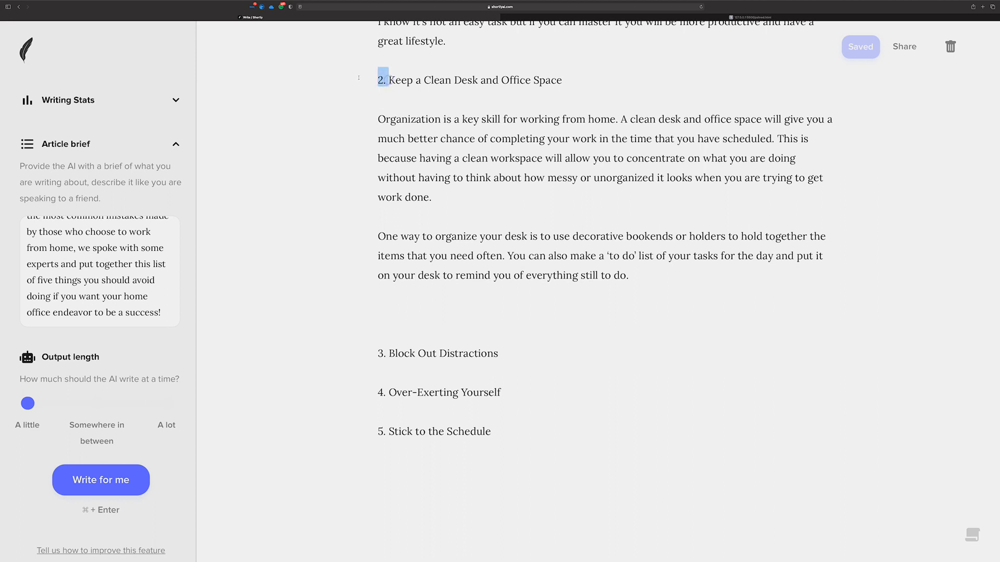
pyautogui.press('BackSpace')
pyautogui.press('Return')
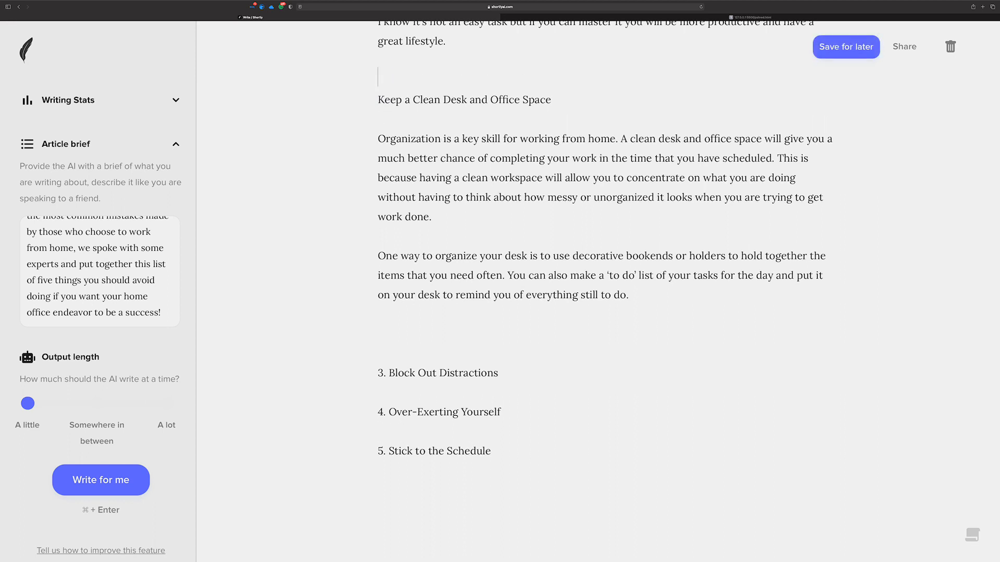
pyautogui.write('///')
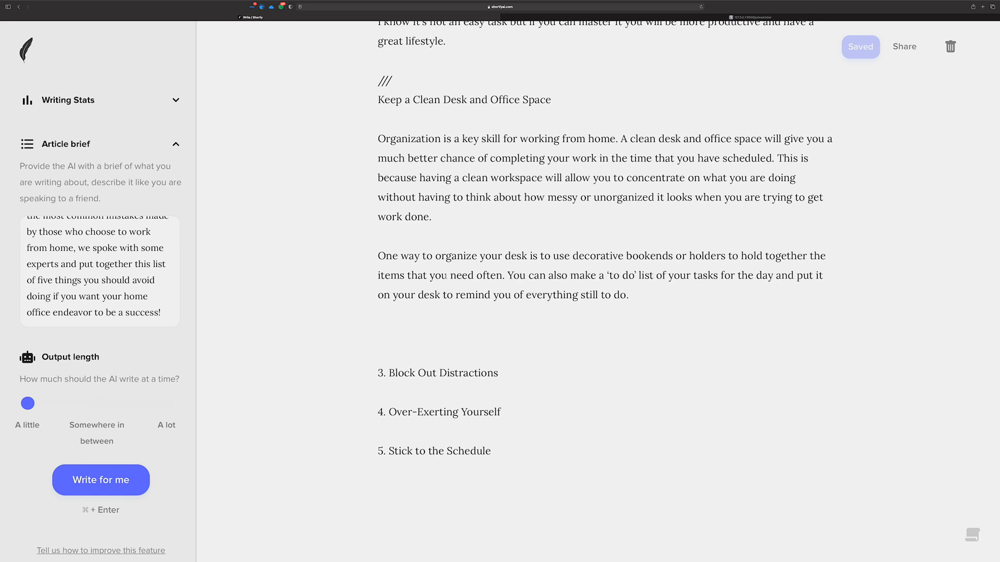
# Add a section 2 paragraph starting "A great desk setup will help you", have the AI continue it, then discard and regenerate the output
pyautogui.click(451, 320)
pyautogui.click(660, 296)
pyautogui.press('Return')
pyautogui.write('A great des')
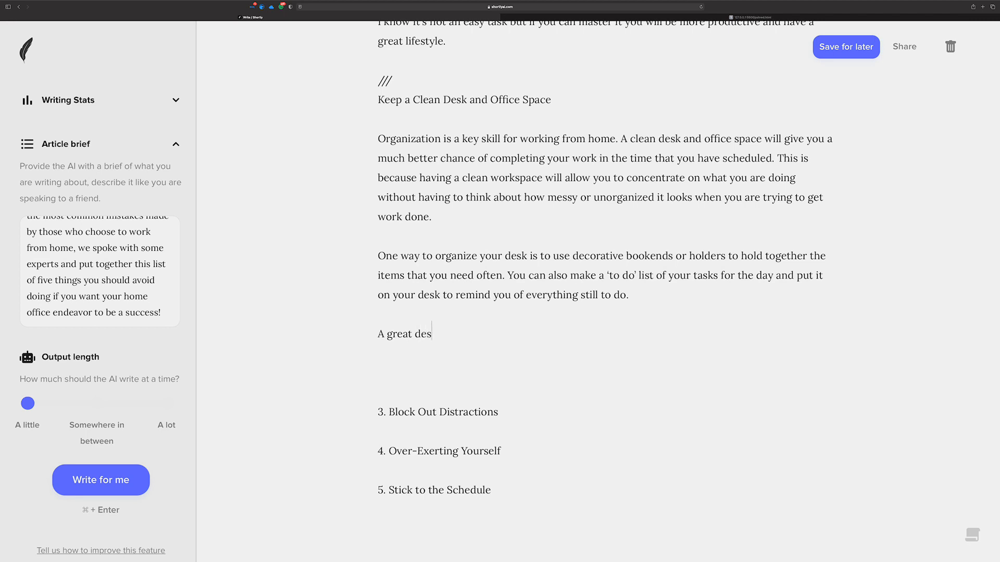
pyautogui.write('k setup will help you')
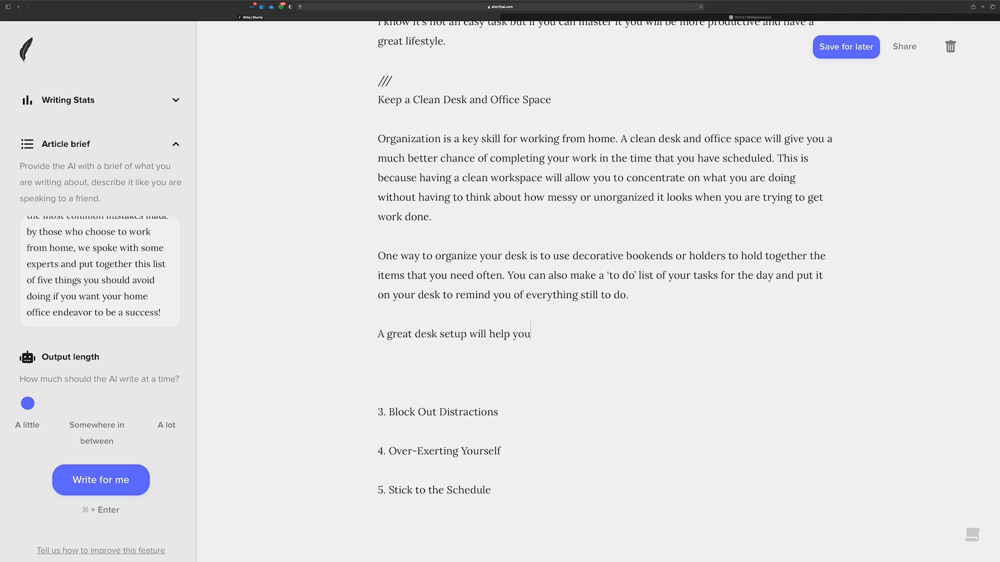
pyautogui.press('super+Return')
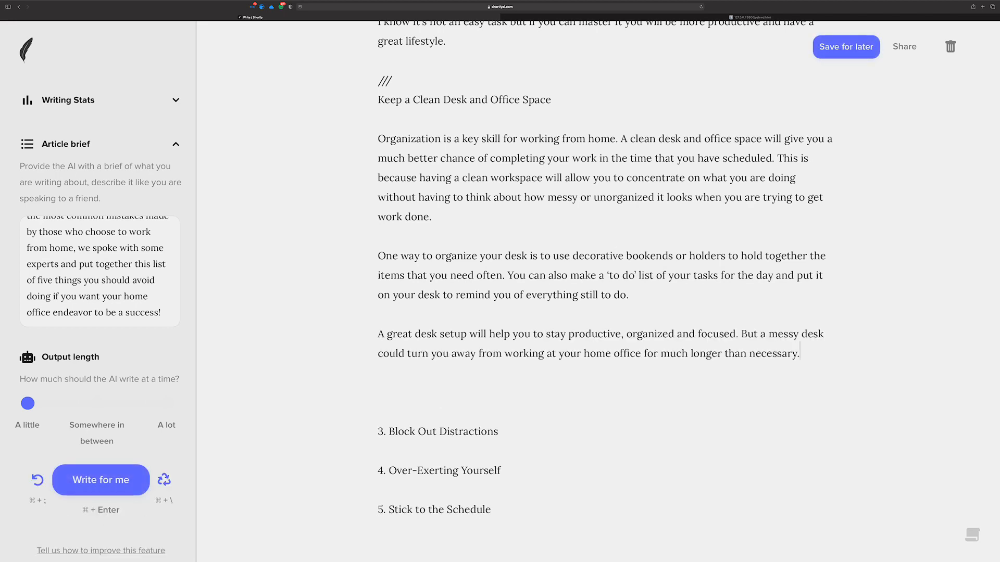
pyautogui.press('super+semicolon')
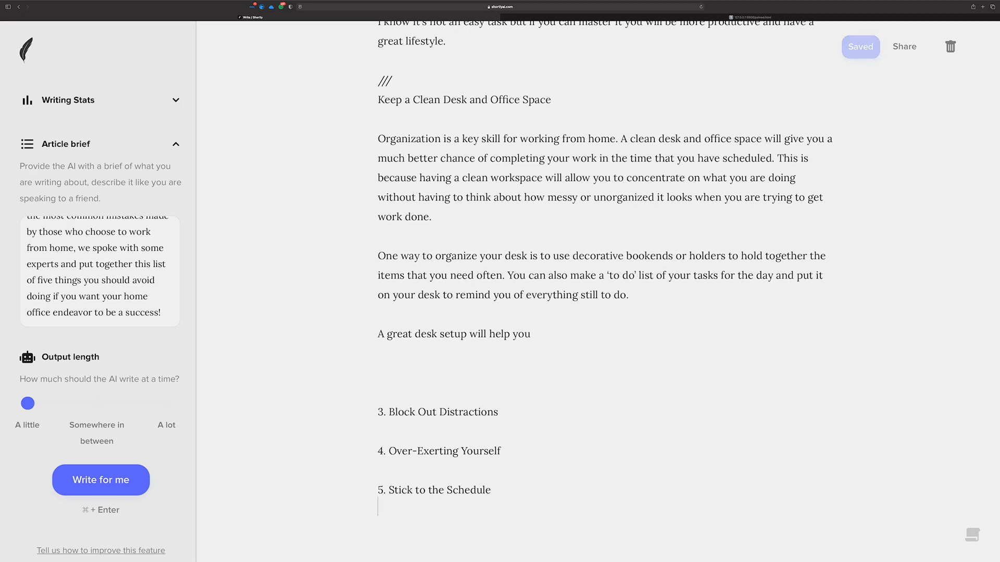
pyautogui.press('super+Return')
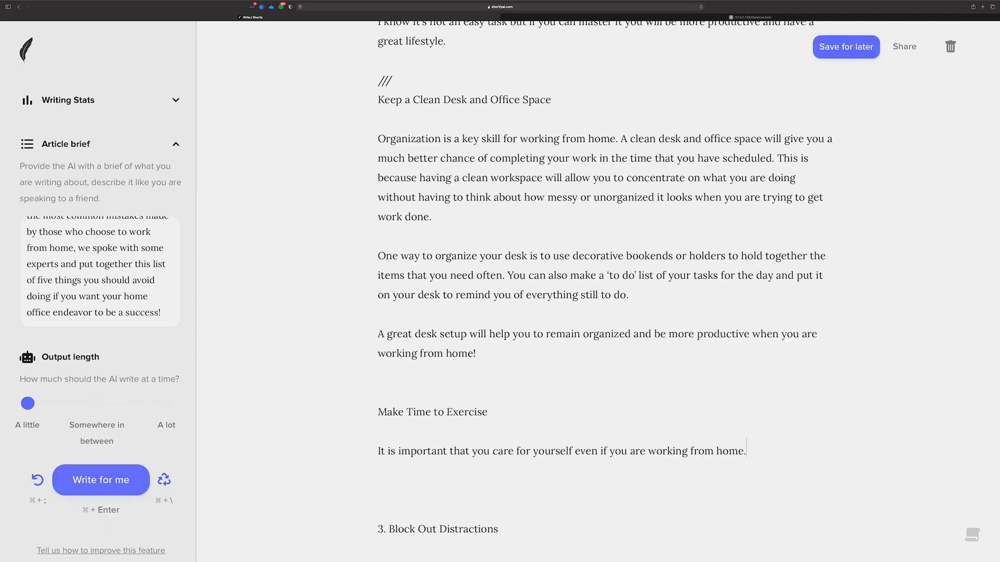
# Delete the AI-generated "Make Time to Exercise" heading, its sentence and the extra blank lines above item 3
pyautogui.scroll(-3, 614, 301)
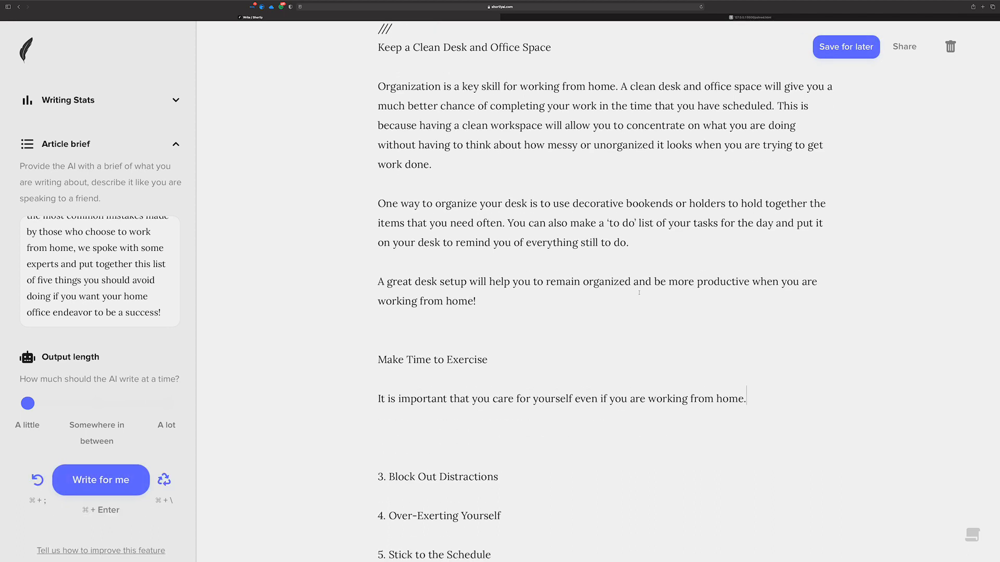
pyautogui.scroll(3, 614, 301)
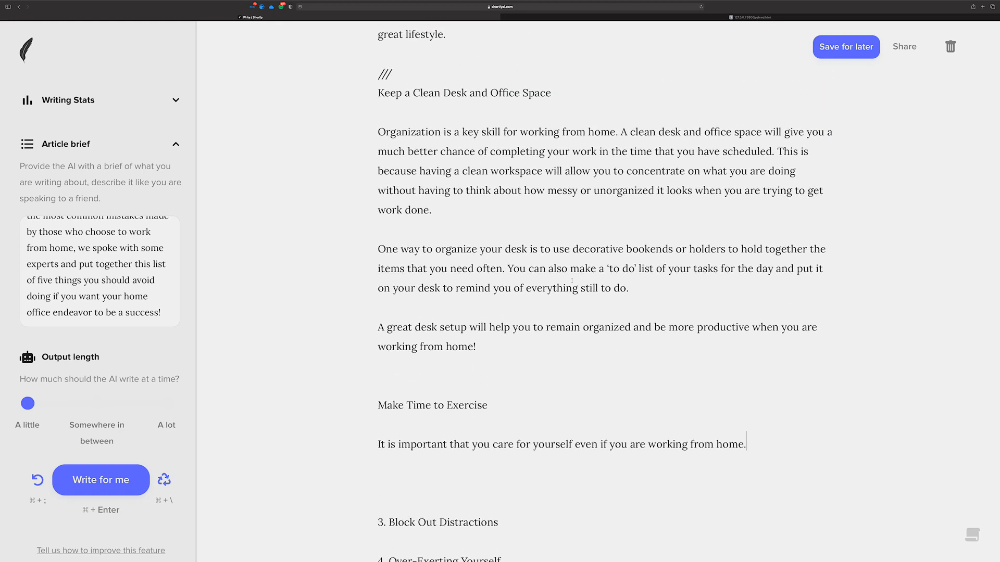
pyautogui.moveTo(559, 95); pyautogui.dragTo(378, 100)
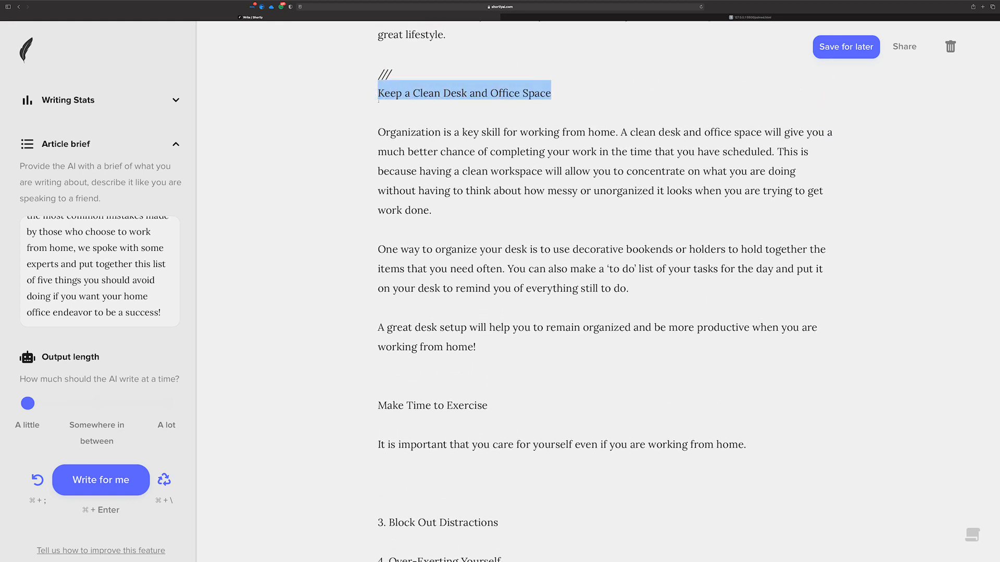
pyautogui.moveTo(488, 405); pyautogui.dragTo(378, 409)
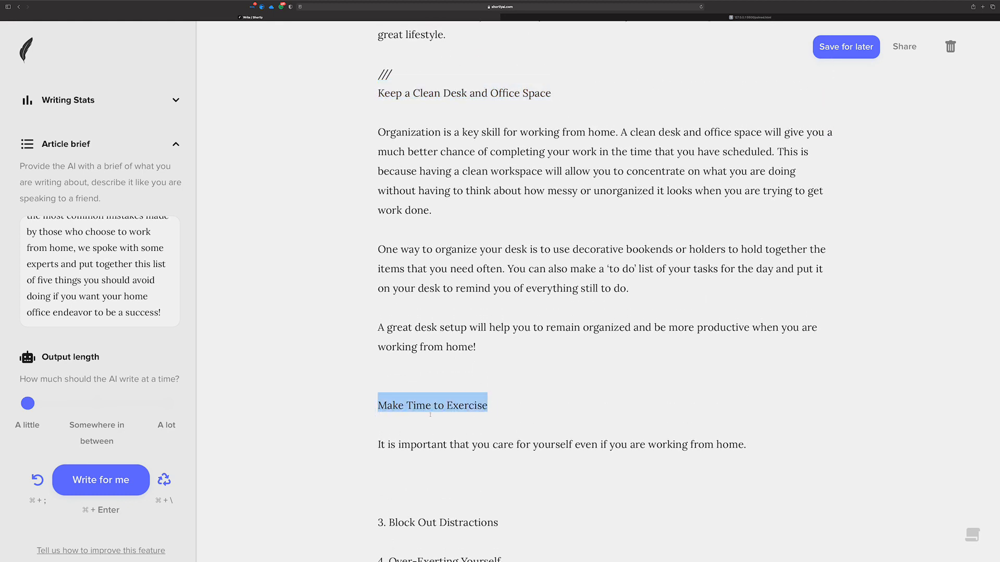
pyautogui.moveTo(758, 447); pyautogui.dragTo(330, 391)
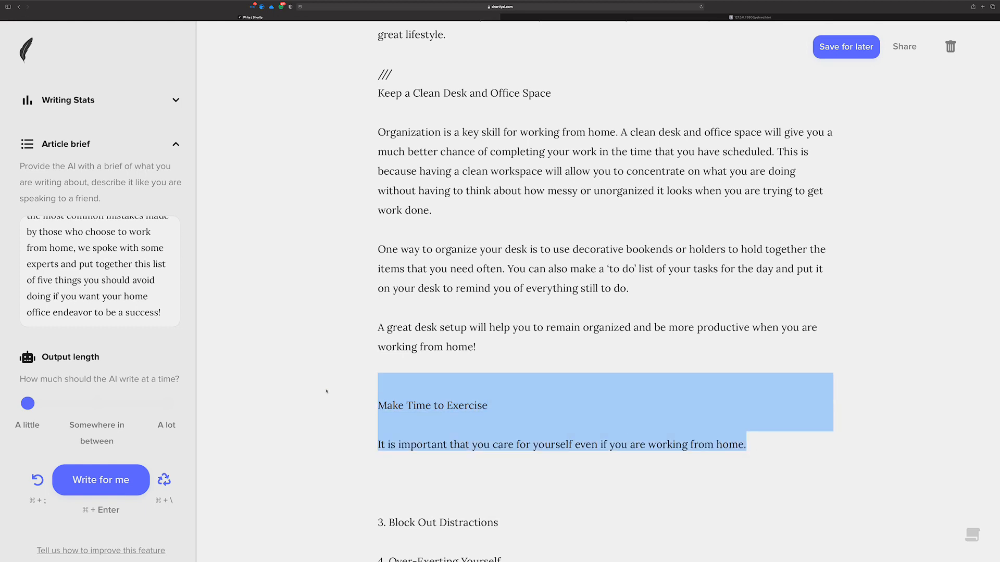
pyautogui.press('BackSpace')
pyautogui.press('Delete')
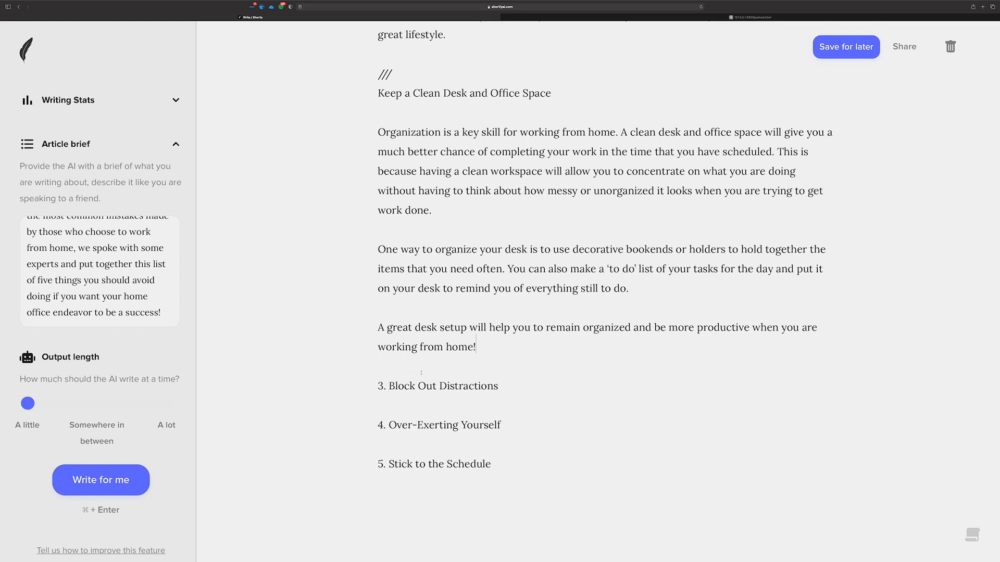
# Have the AI rewrite the "A great desk setup will help you" sentence at the end of section 2
pyautogui.scroll(3, 470, 334)
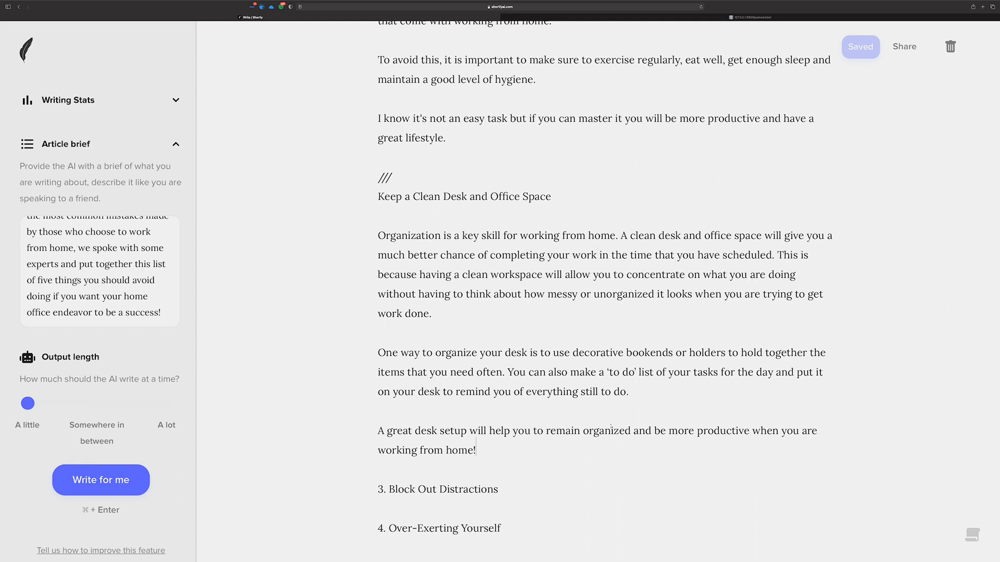
pyautogui.tripleClick(477, 449)
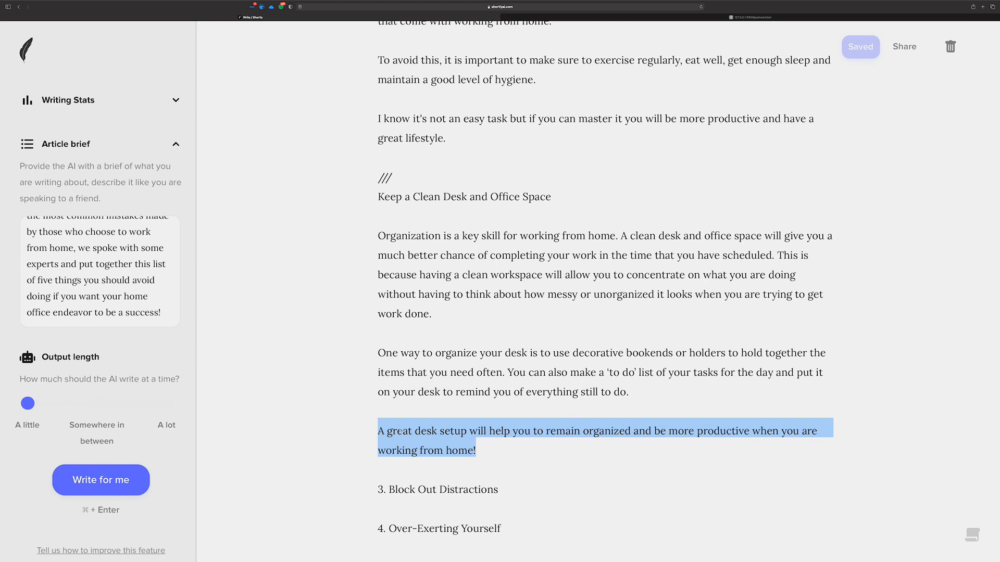
pyautogui.press('super+Return')
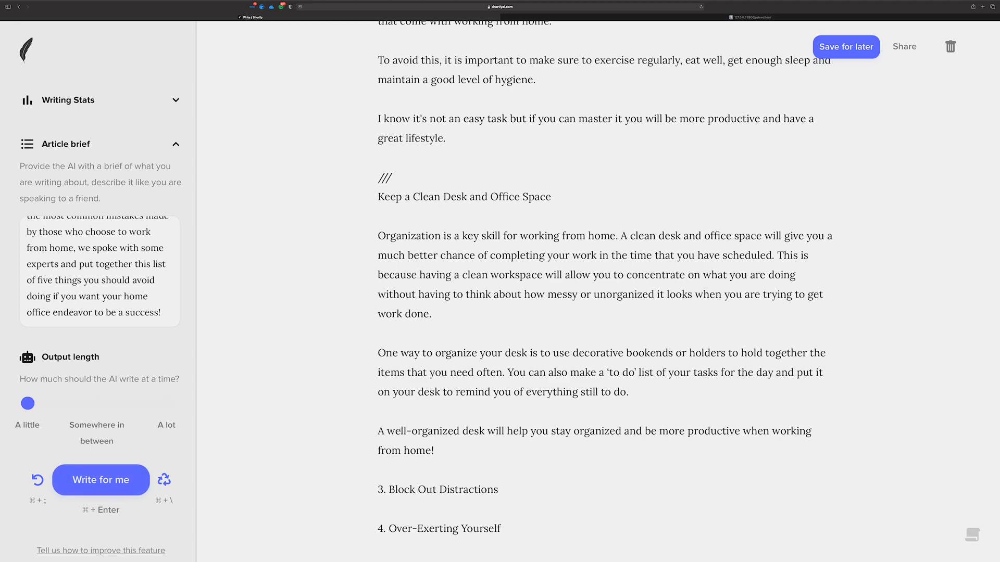
# Remove the "///" line and put "2." back in front of the "Keep a Clean Desk and Office Space" heading
pyautogui.scroll(-2, 446, 421)
pyautogui.scroll(-2, 446, 421)
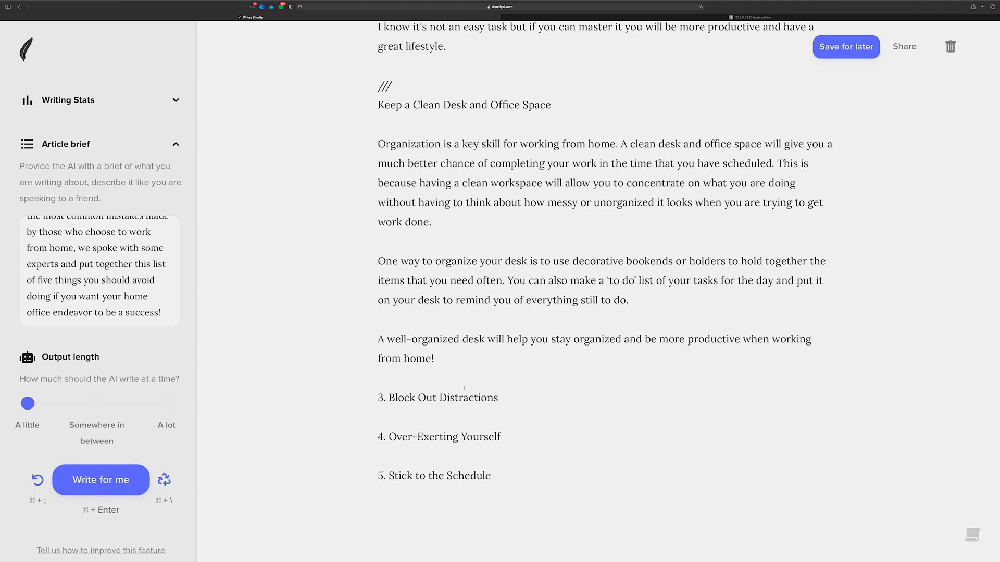
pyautogui.scroll(-2, 457, 364)
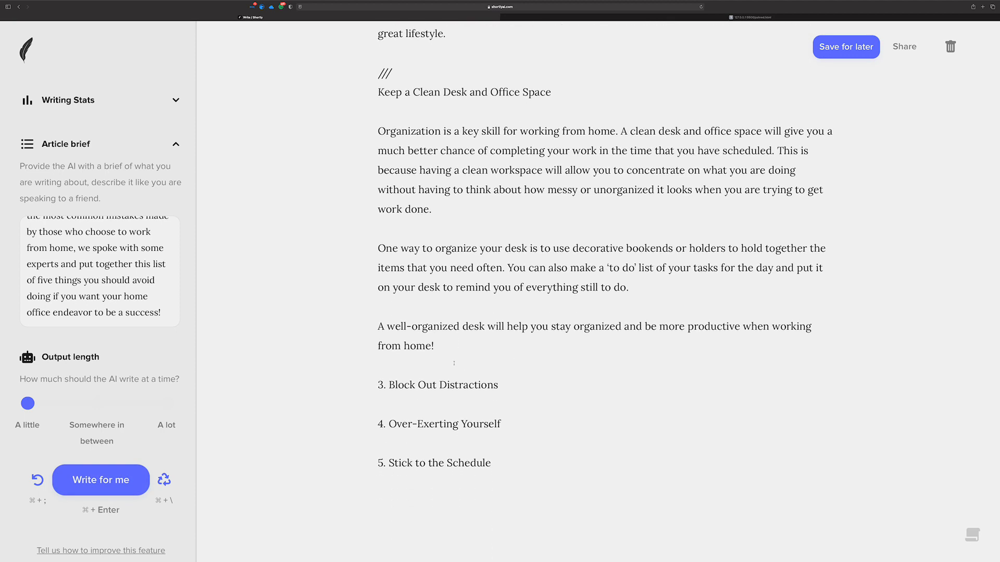
pyautogui.scroll(2, 461, 297)
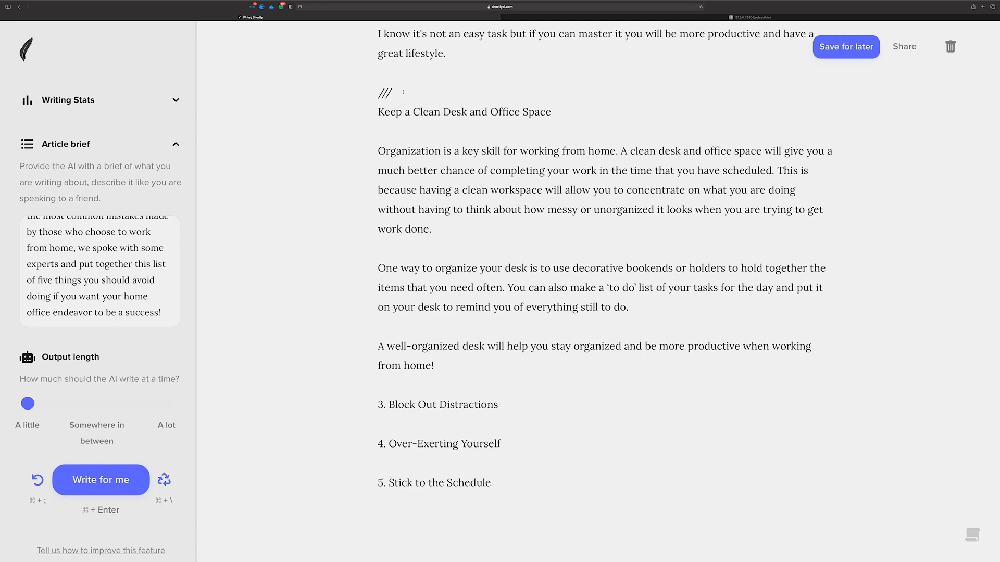
pyautogui.moveTo(403, 92); pyautogui.dragTo(375, 94)
pyautogui.press('BackSpace')
pyautogui.press('BackSpace')
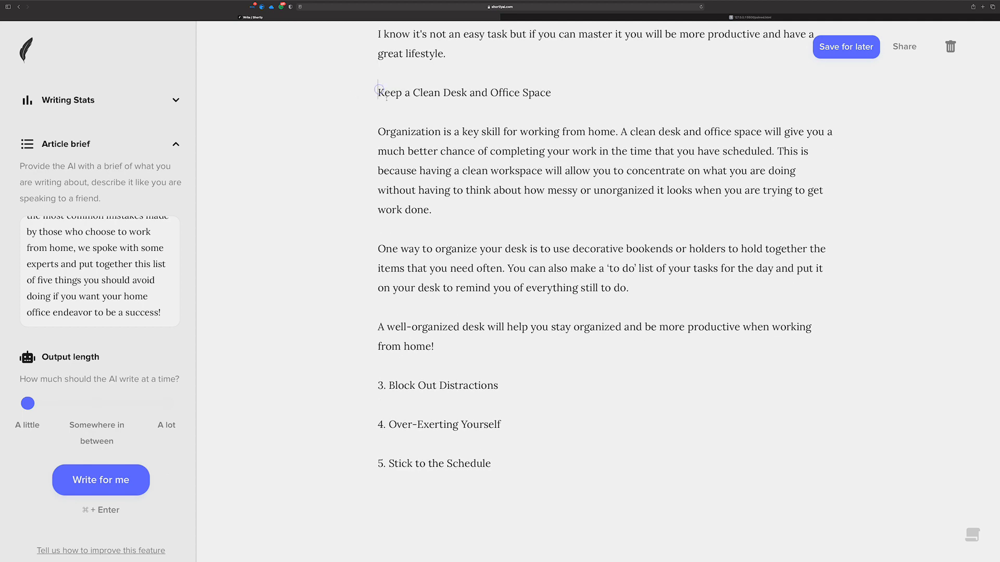
pyautogui.scroll(5, 379, 90)
pyautogui.write('2.')
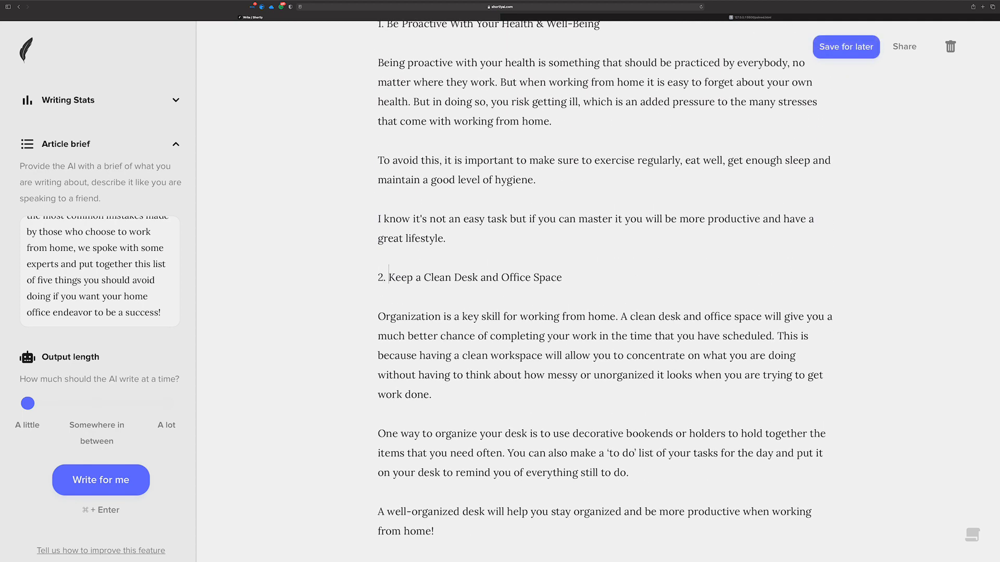
# Start a paragraph under "3. Block Out Distractions" with "Distractions are every workers worst" and have the AI continue it
pyautogui.scroll(-5, 605, 289)
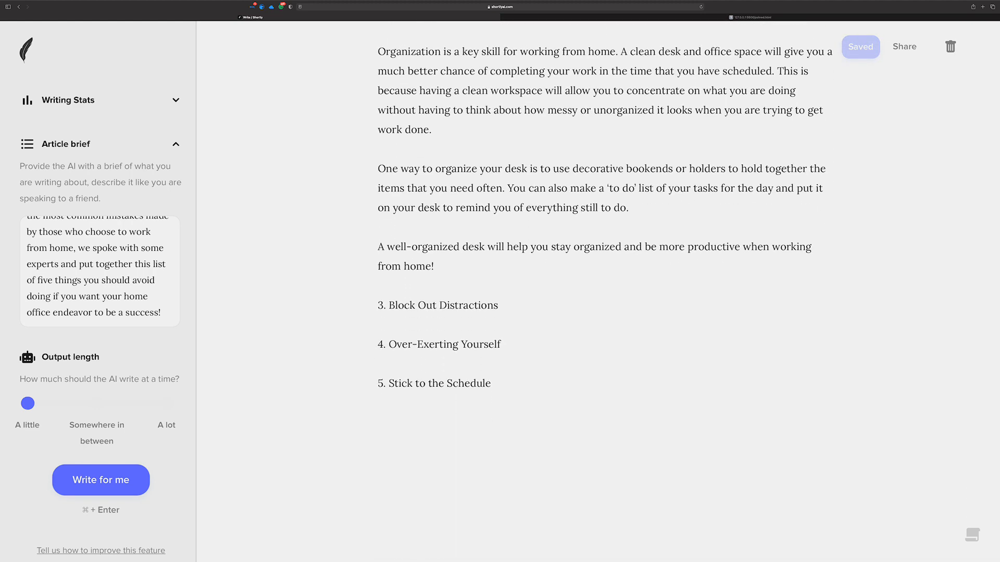
pyautogui.scroll(-1, 450, 239)
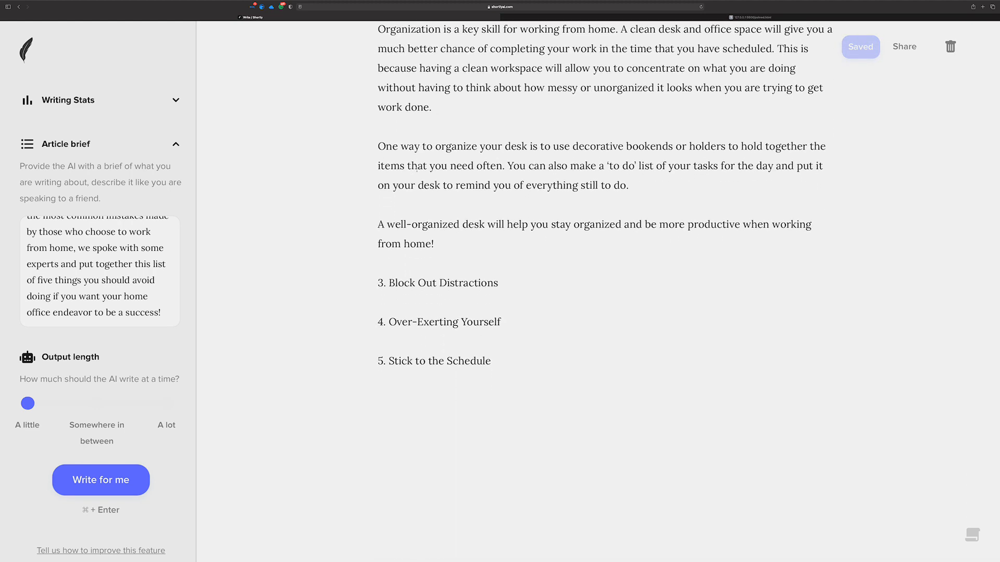
pyautogui.click(511, 287)
pyautogui.press('Return')
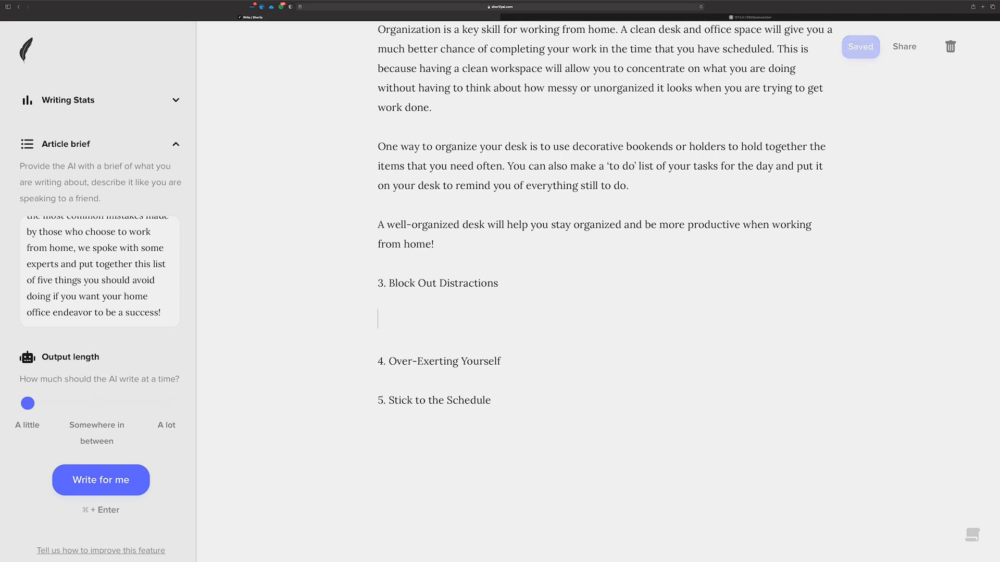
pyautogui.write('Disraction')
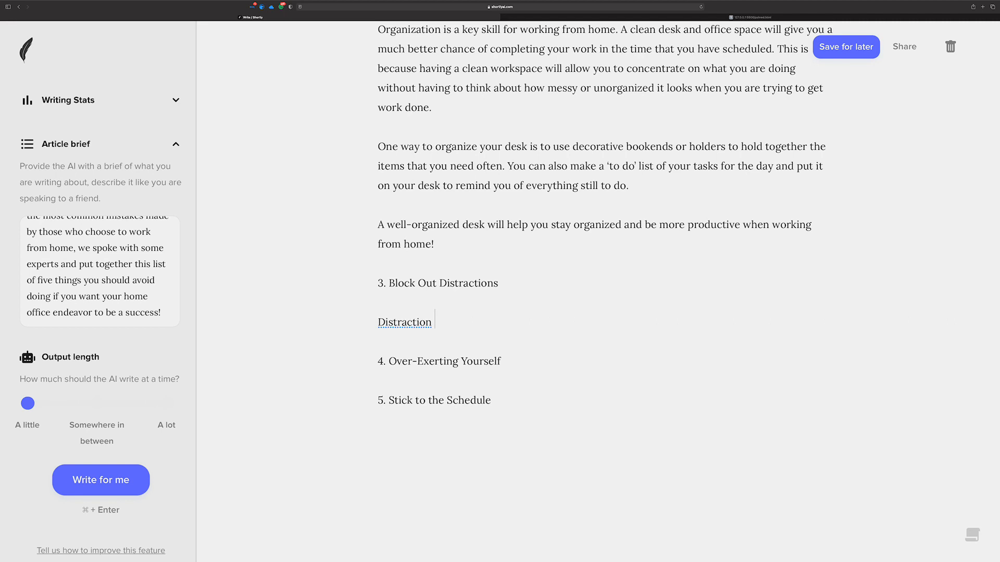
pyautogui.press('BackSpace')
pyautogui.write('s are every worke')
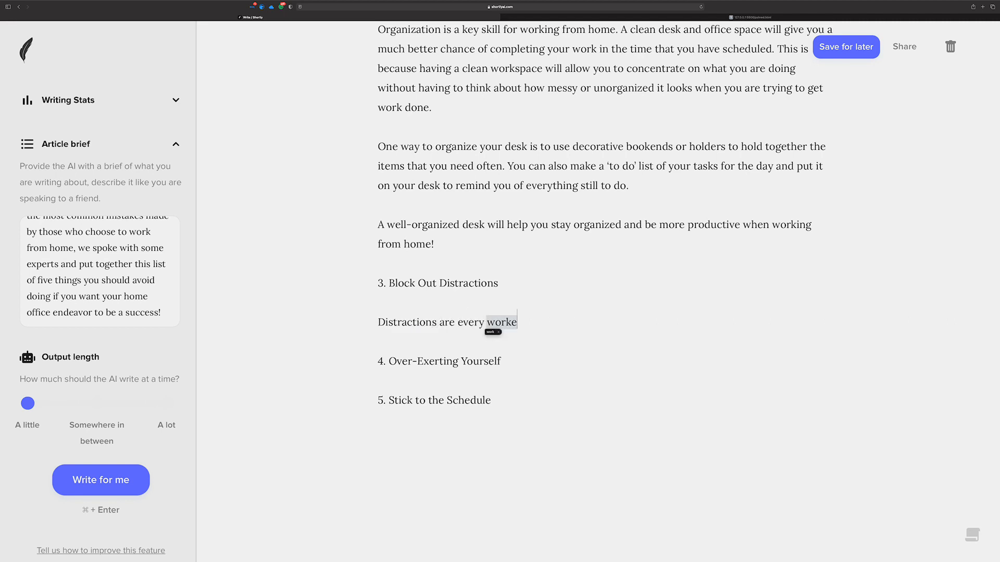
pyautogui.write('rs worst')
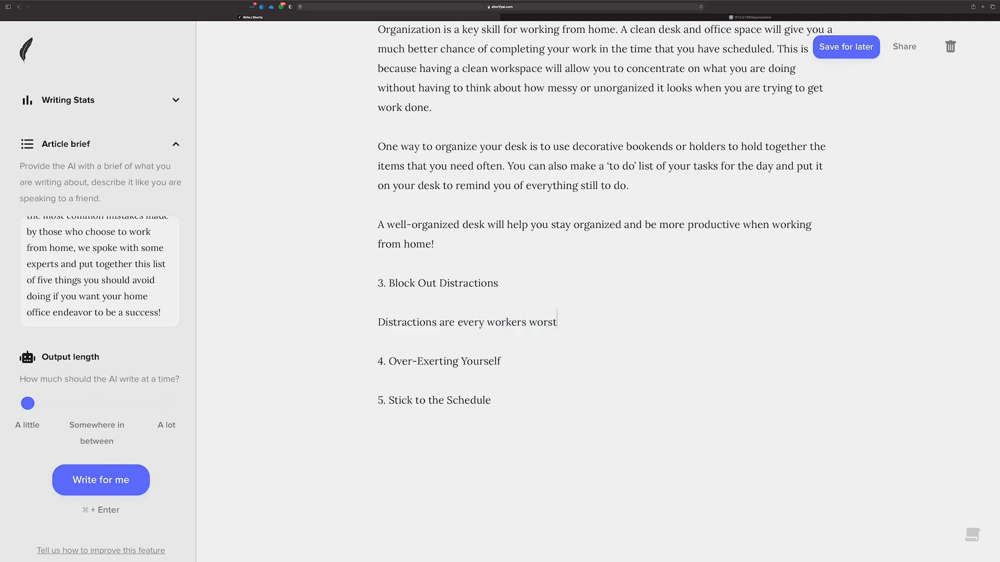
pyautogui.press('super+Return')
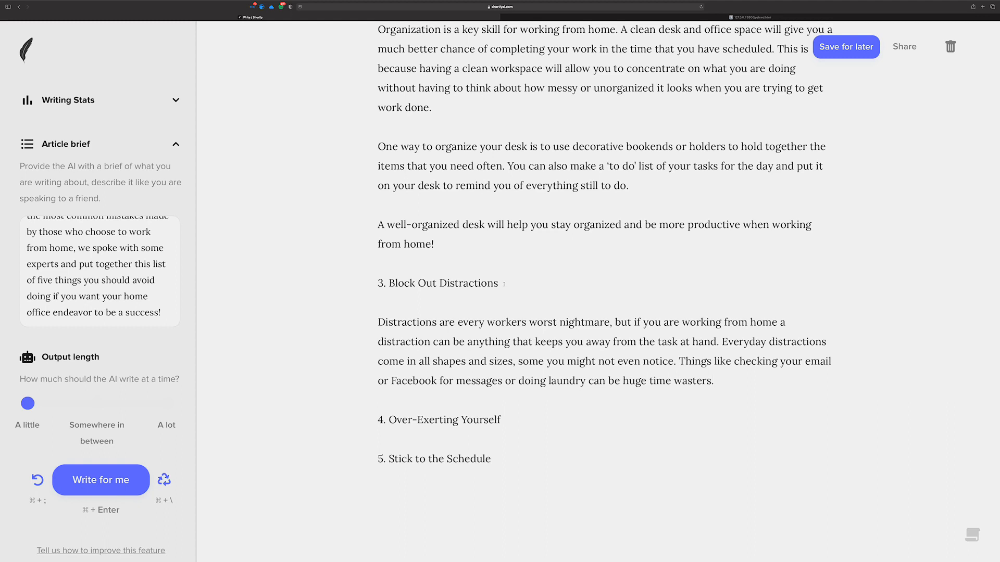
# Split off "Things like checking your email" as a new paragraph, add "Social media is a really bad" at its end and have the AI continue
pyautogui.click(679, 361)
pyautogui.press('Return')
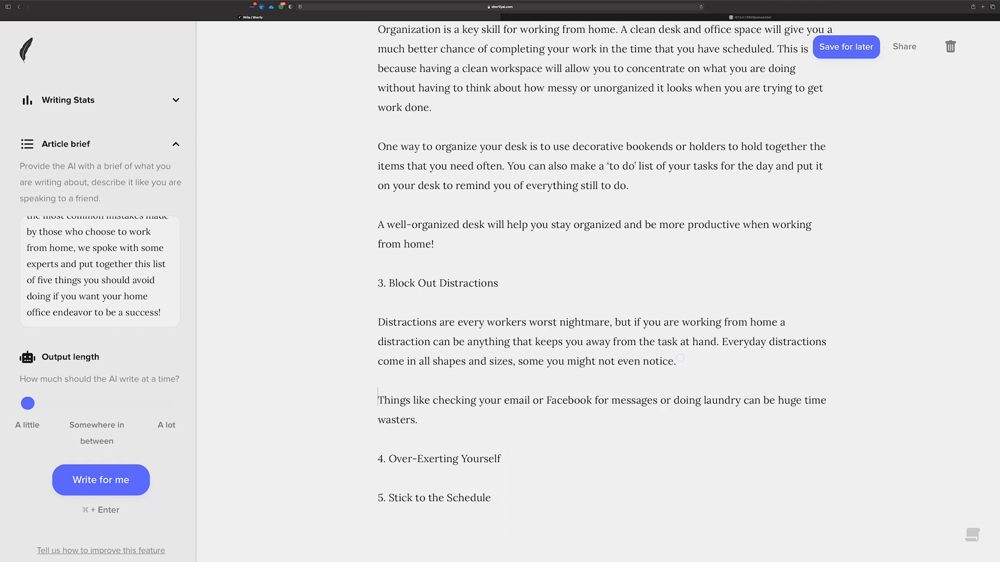
pyautogui.scroll(-3, 546, 381)
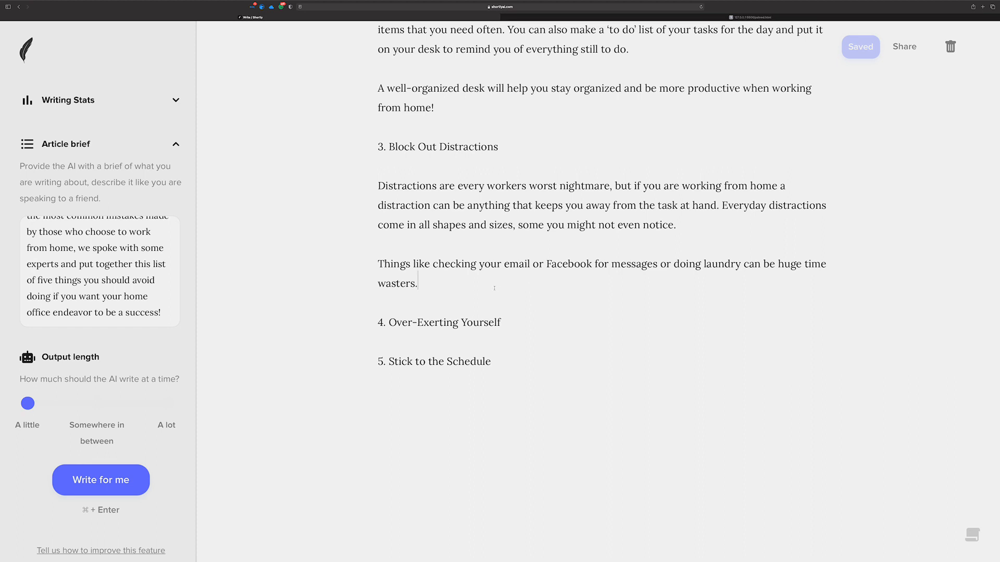
pyautogui.write('Social ')
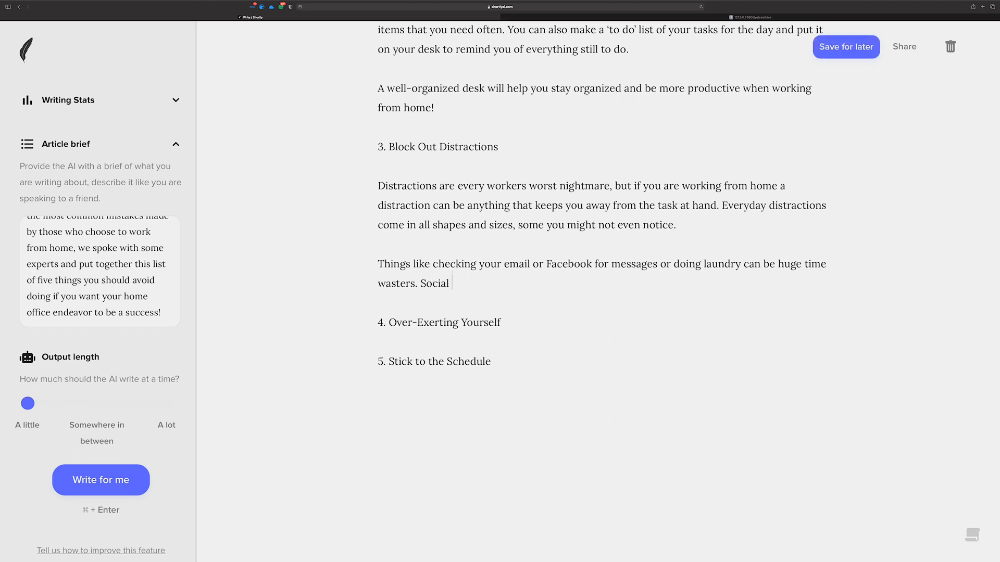
pyautogui.write('media is a real')
pyautogui.press('BackSpace')
pyautogui.press('BackSpace')
pyautogui.press('BackSpace')
pyautogui.write('realal')
pyautogui.press('BackSpace')
pyautogui.press('BackSpace')
pyautogui.write('ly bad')
pyautogui.press('super+Return')
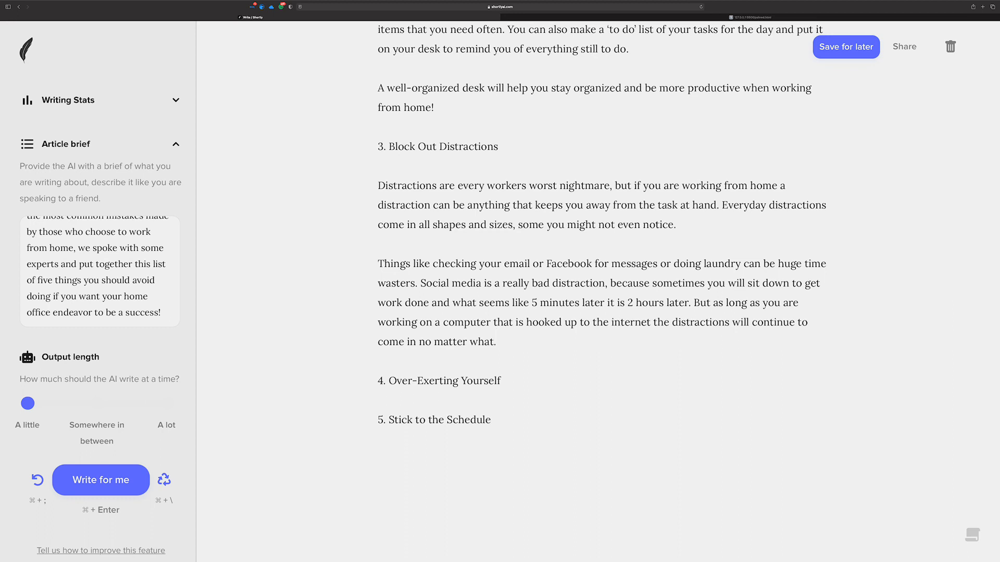
# Add another section 3 paragraph starting "There are some apps that can help you stay" and have the AI continue it
pyautogui.press('Return')
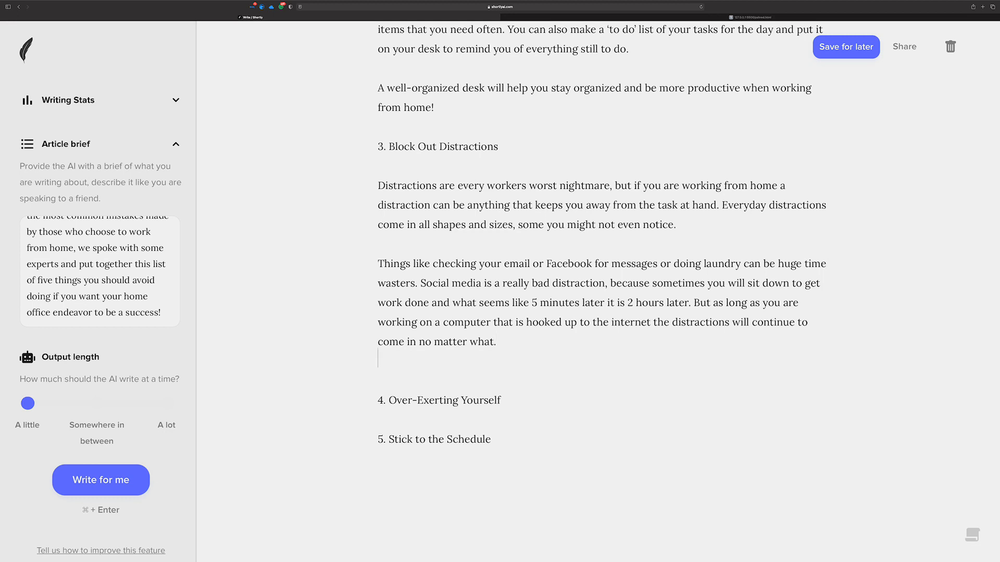
pyautogui.write('There are some')
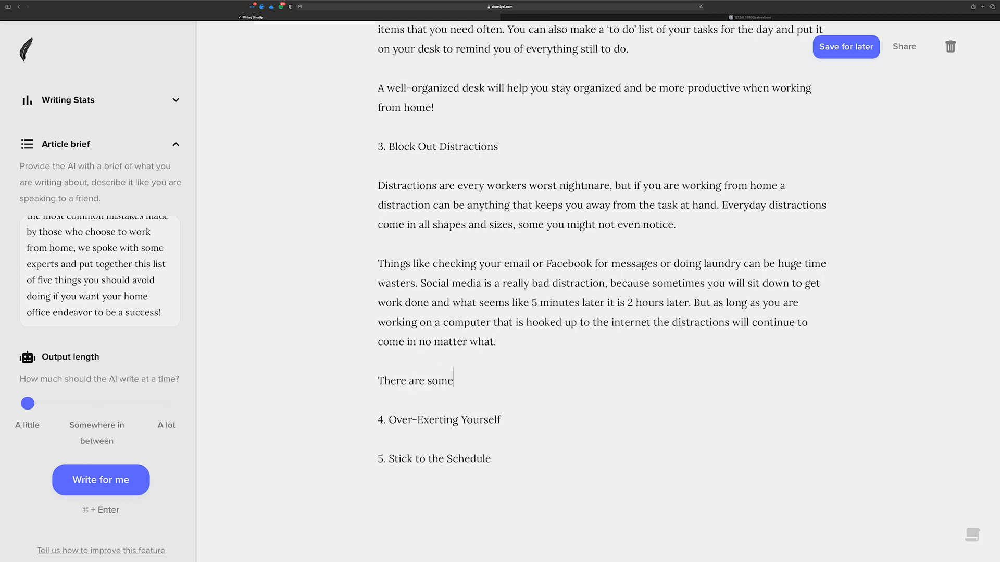
pyautogui.write(' apps that can help you stay')
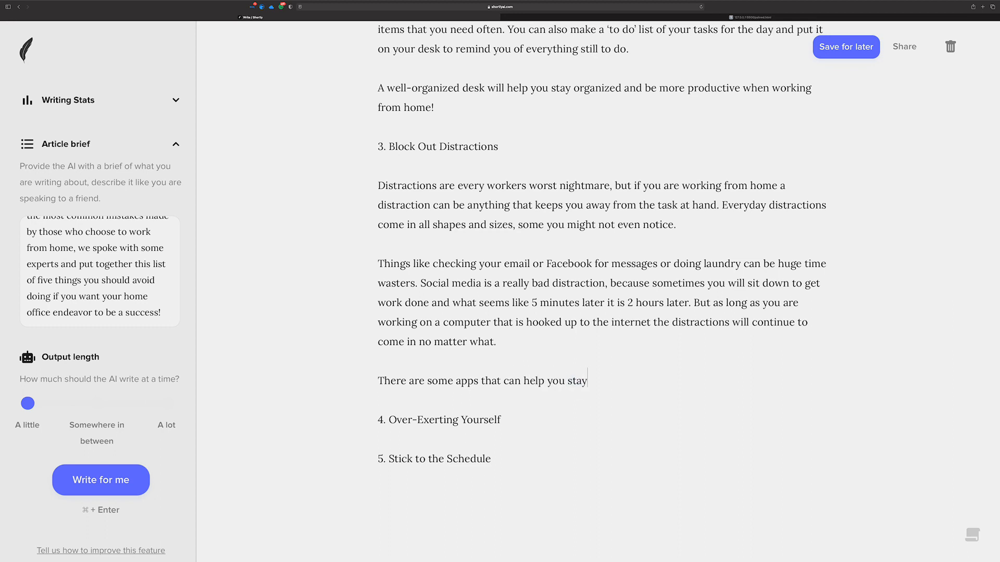
pyautogui.press('super+Return')
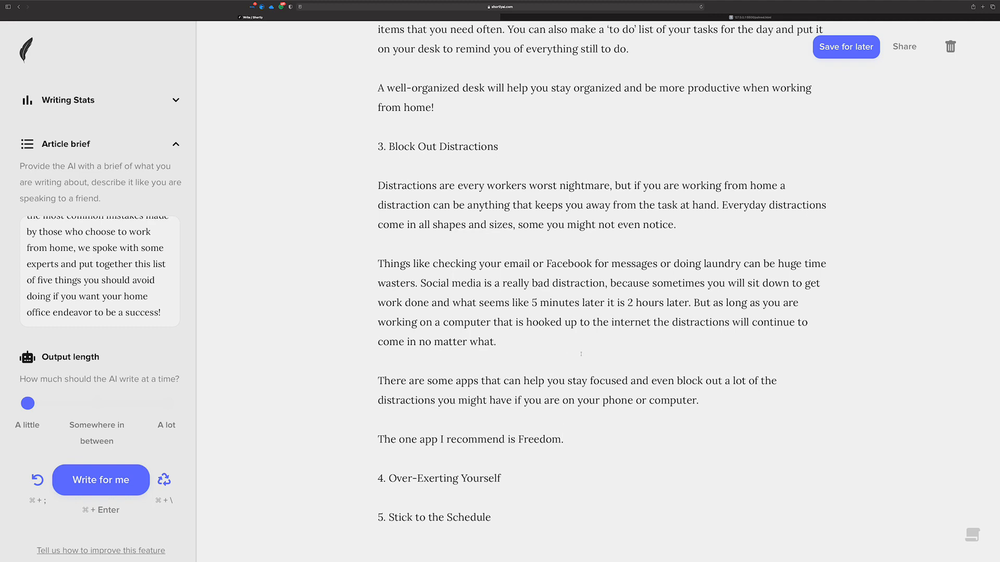
pyautogui.scroll(-5, 581, 354)
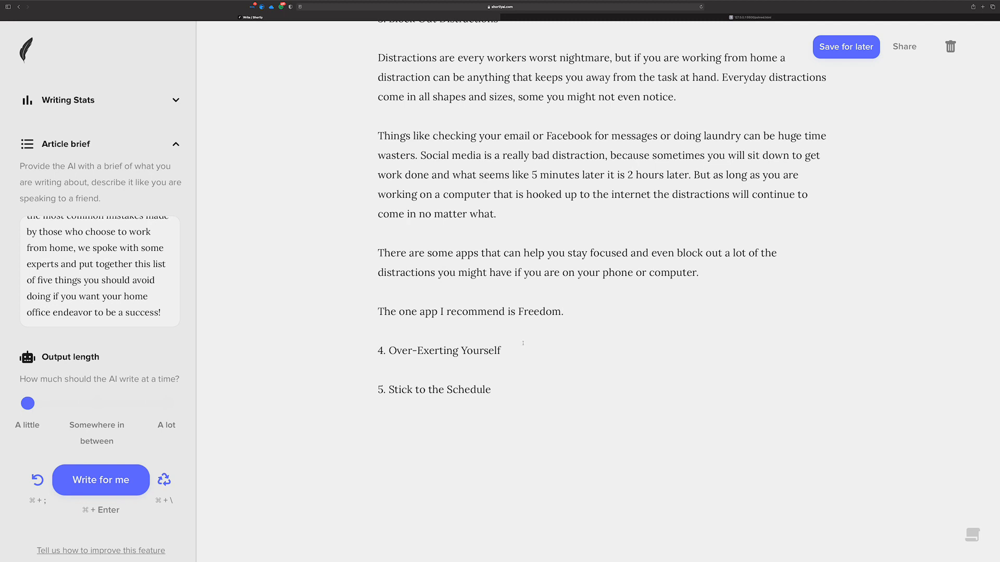
pyautogui.doubleClick(551, 322)
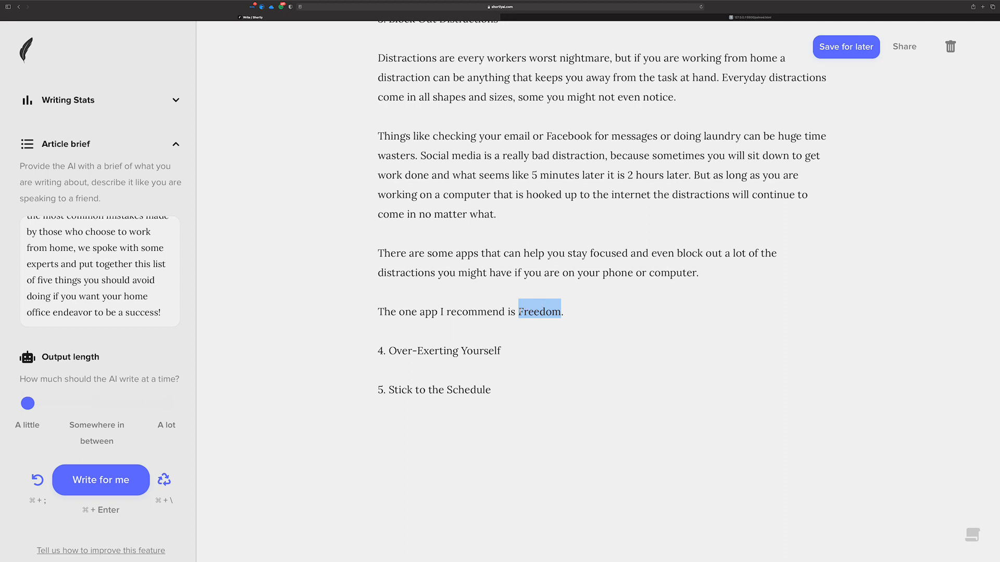
# Start section 4 with "Working extra long hours when working from home is often" and have the AI continue it
pyautogui.click(513, 343)
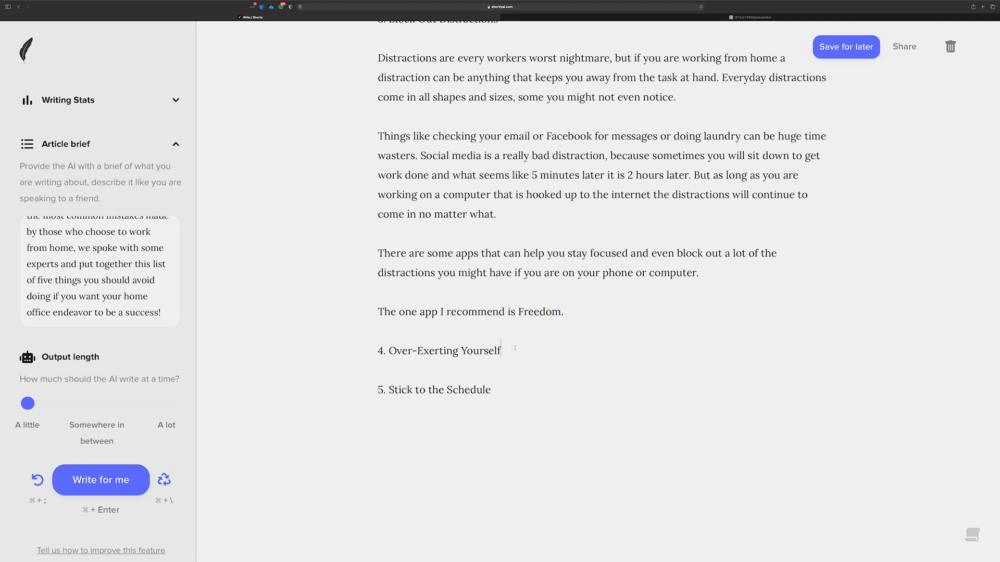
pyautogui.press('Return')
pyautogui.press('Return')
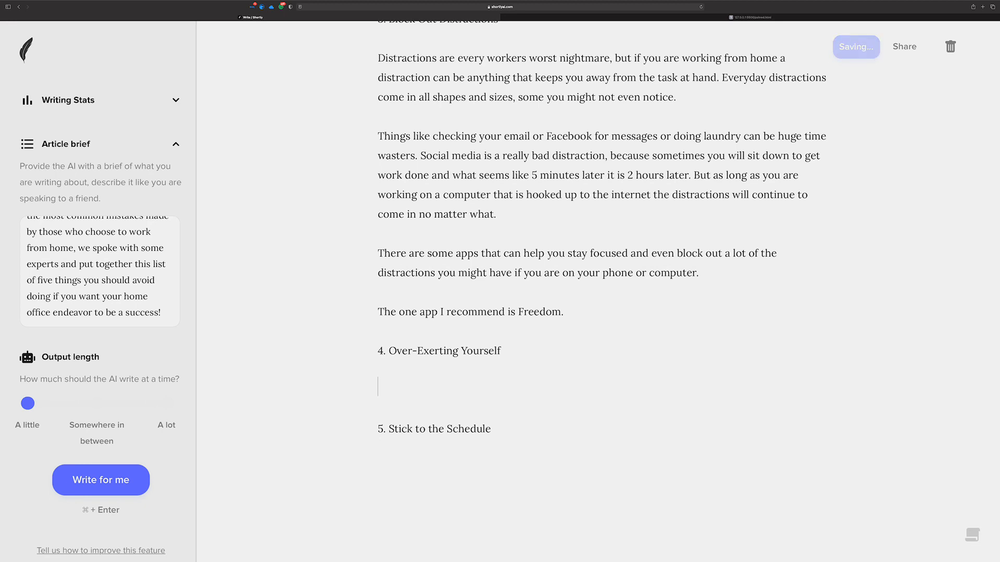
pyautogui.write('Working e')
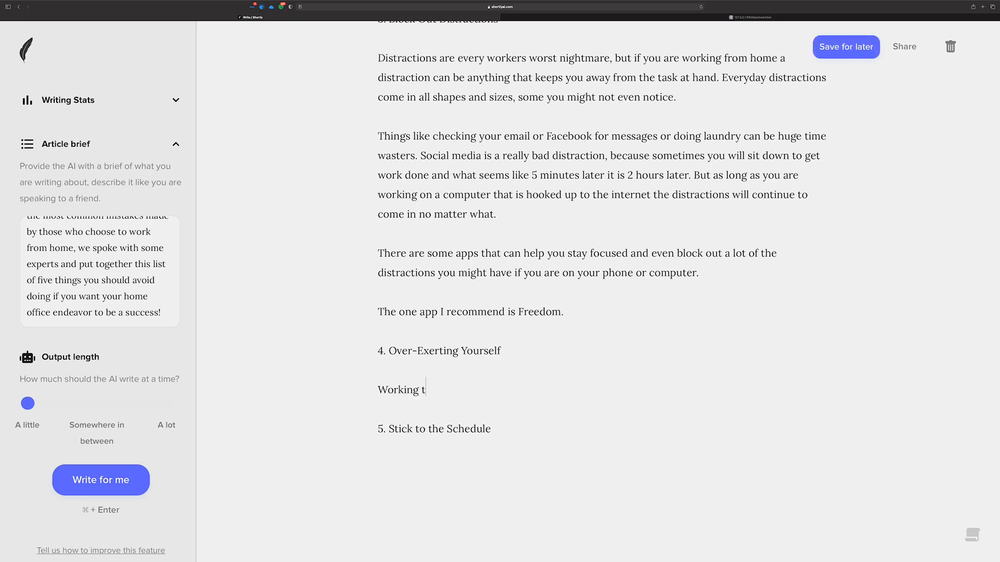
pyautogui.write('xtra l long h')
pyautogui.press('BackSpace')
pyautogui.press('BackSpace')
pyautogui.press('BackSpace')
pyautogui.press('BackSpace')
pyautogui.press('BackSpace')
pyautogui.press('BackSpace')
pyautogui.press('BackSpace')
pyautogui.write('ong hours when working f')
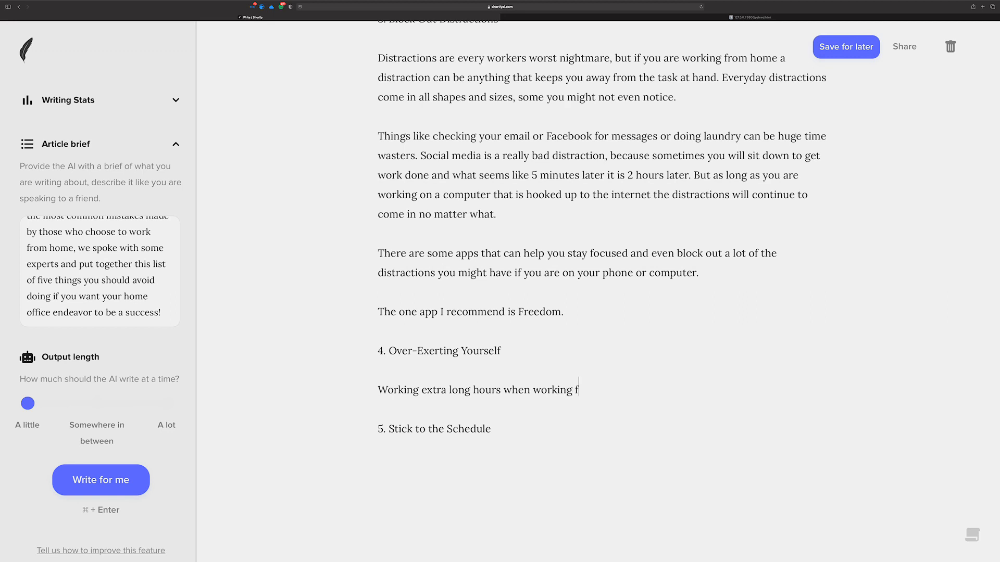
pyautogui.write('rom home is ofte')
pyautogui.write('n')
pyautogui.press('super+Return')
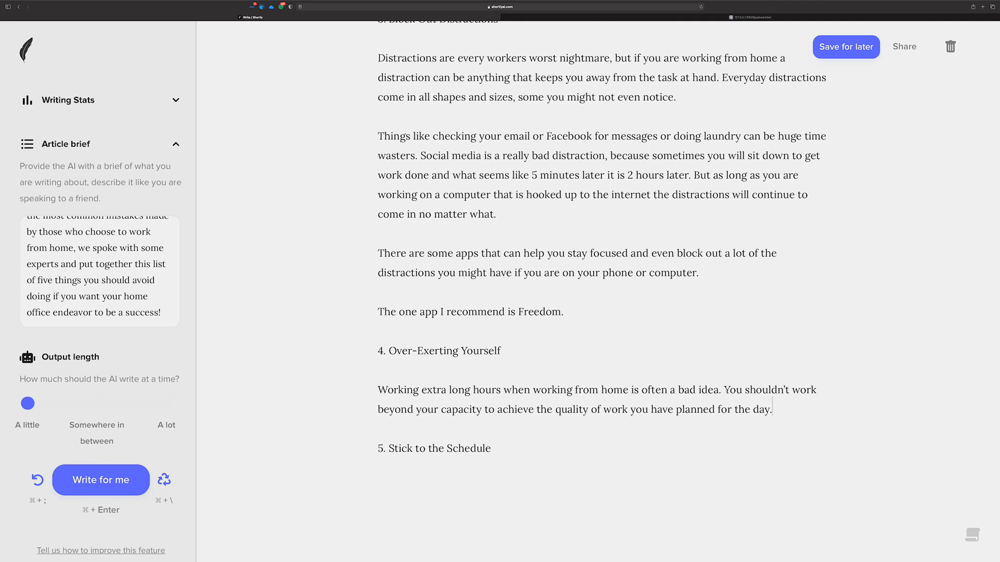
# Copy the sentence starting "You shouldn't work beyond your capacity", then discard the AI's section 4 continuation and generate a new one
pyautogui.moveTo(727, 390); pyautogui.dragTo(785, 405)
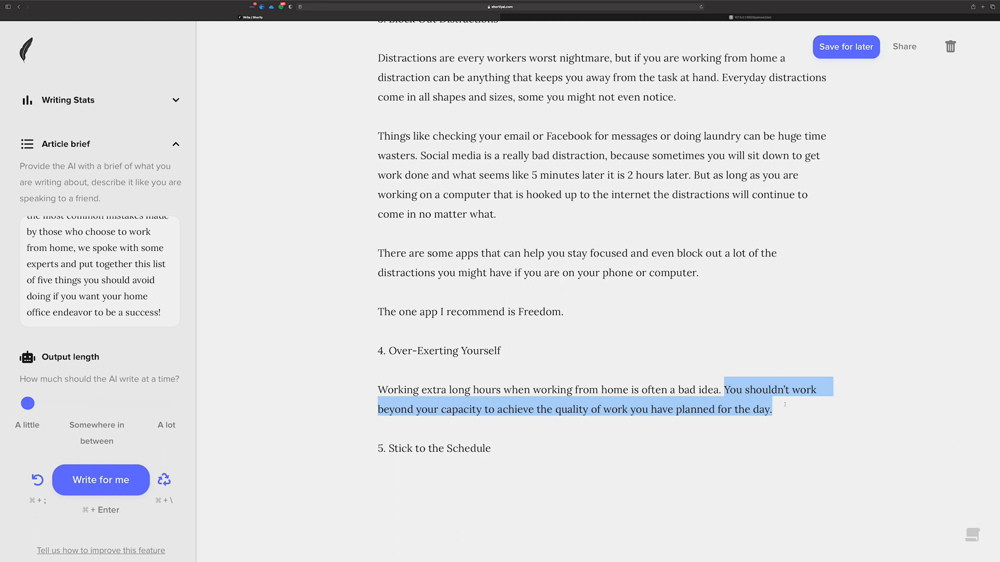
pyautogui.click(782, 404)
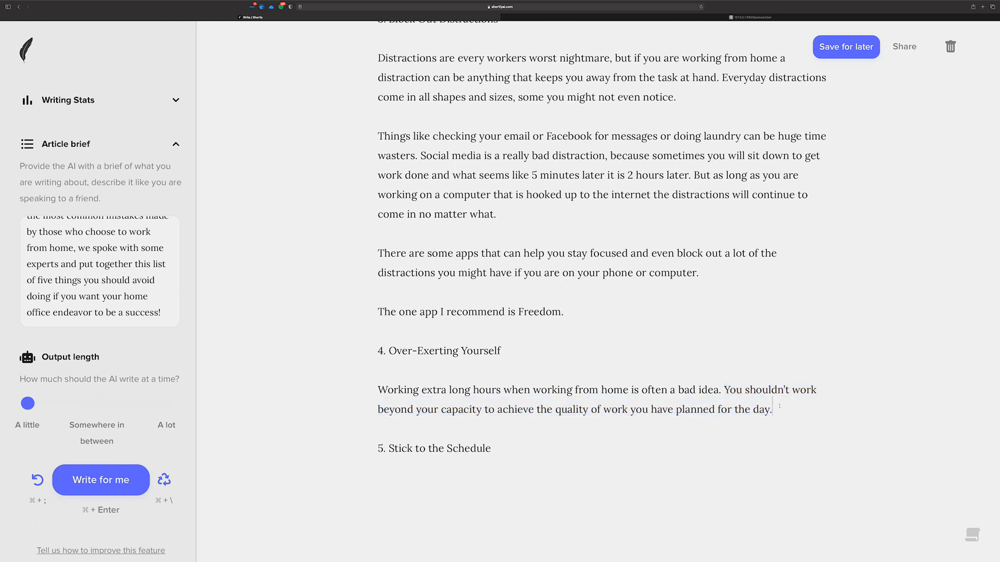
pyautogui.press('super+semicolon')
pyautogui.press('super+Return')
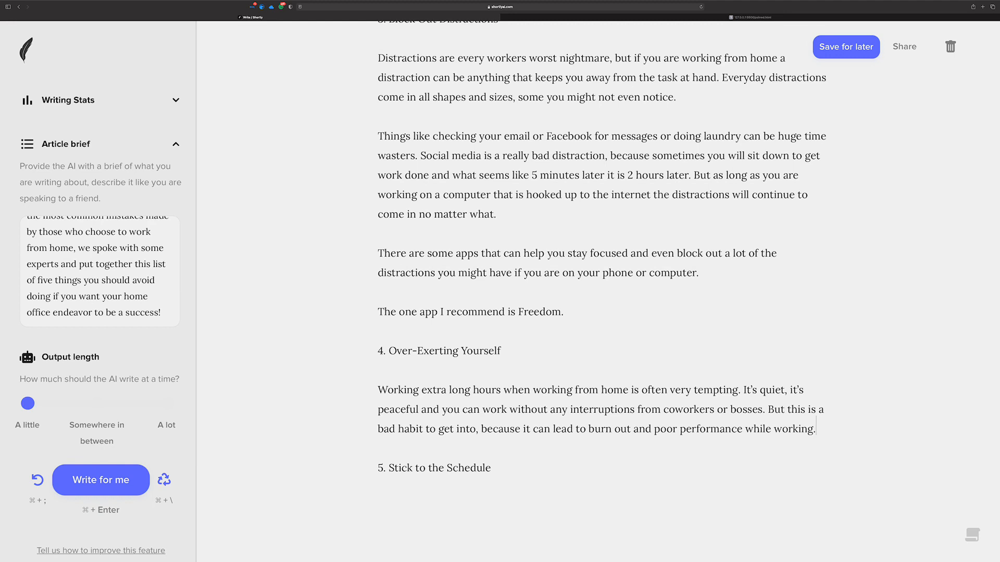
# Paste the "You shouldn't work beyond your capacity" sentence as a new section 4 paragraph and have the AI continue it from "It will cause"
pyautogui.press('Return')
pyautogui.press('Return')
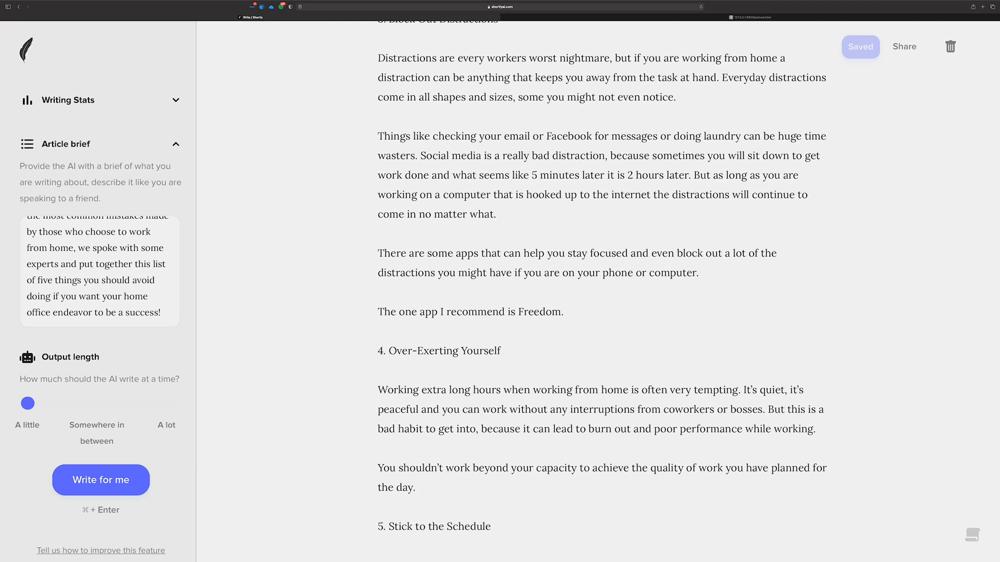
pyautogui.write('IT wil')
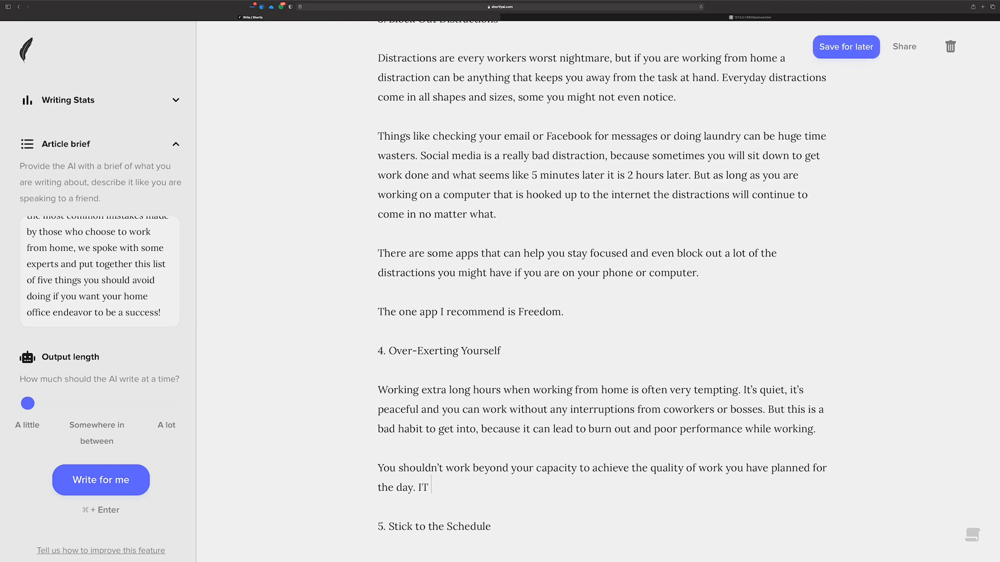
pyautogui.press('BackSpace')
pyautogui.press('BackSpace')
pyautogui.press('BackSpace')
pyautogui.press('BackSpace')
pyautogui.press('BackSpace')
pyautogui.write('t will cause')
pyautogui.press('super+Return')
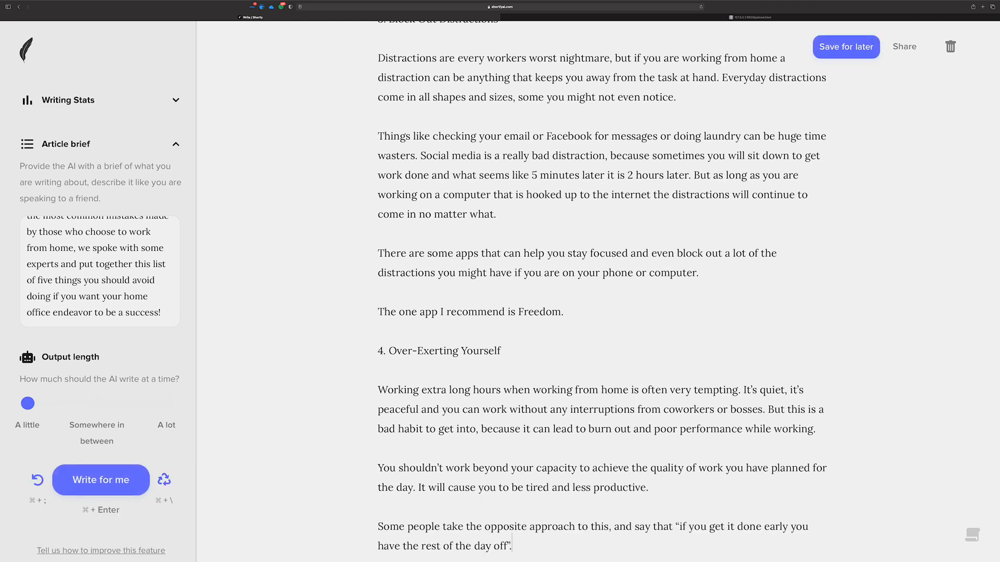
# Add "Which can really help your morale" after the "rest of the day off" quote in section 4 and have the AI continue it
pyautogui.scroll(-2, 776, 406)
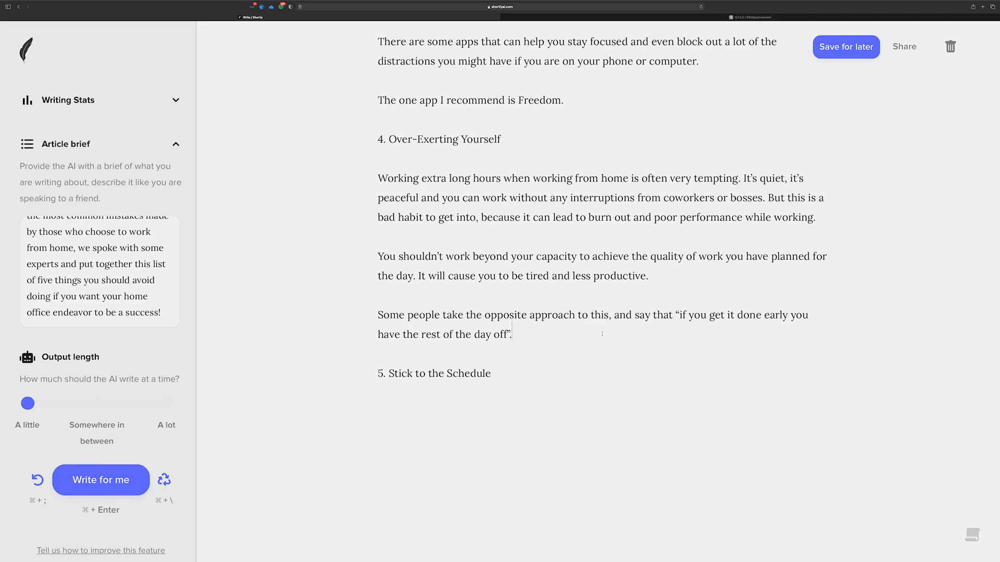
pyautogui.click(534, 331)
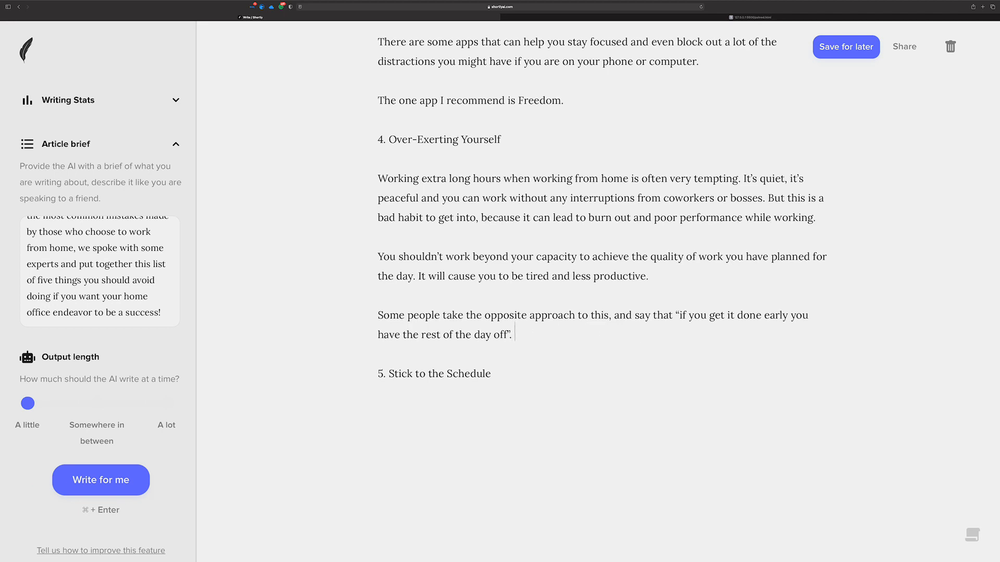
pyautogui.write('Which can really help you')
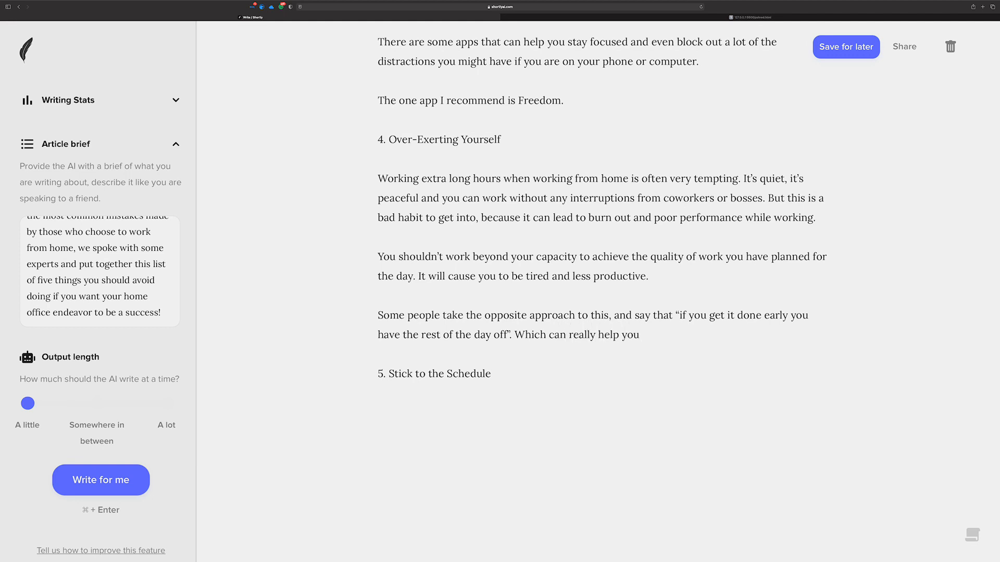
pyautogui.press('BackSpace')
pyautogui.write('r')
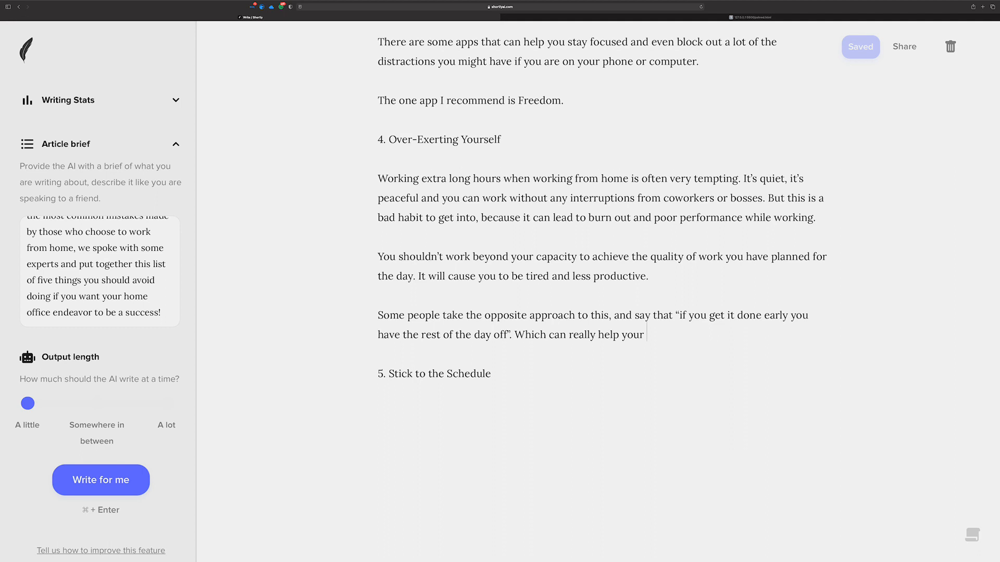
pyautogui.write('morale')
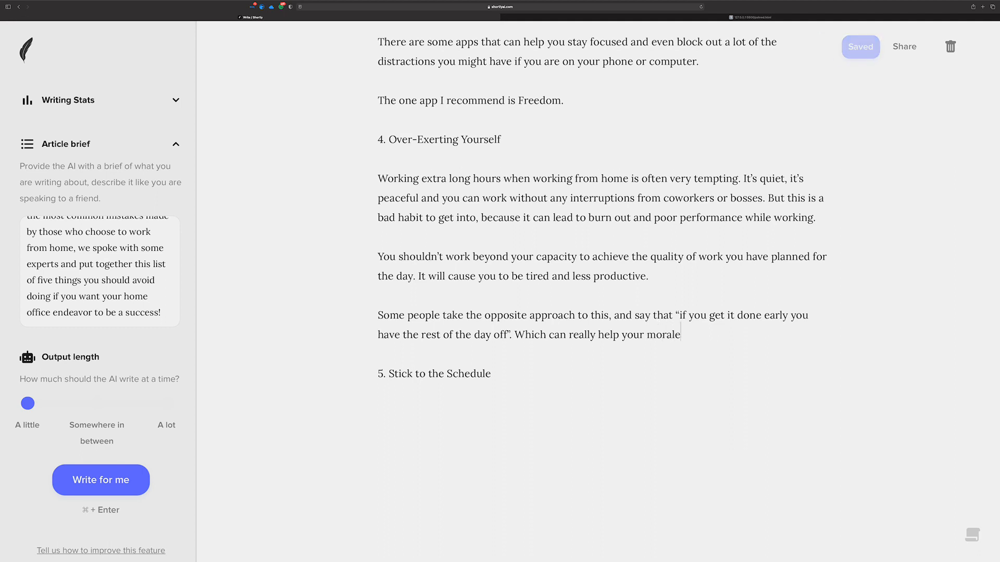
pyautogui.press('super+Return')
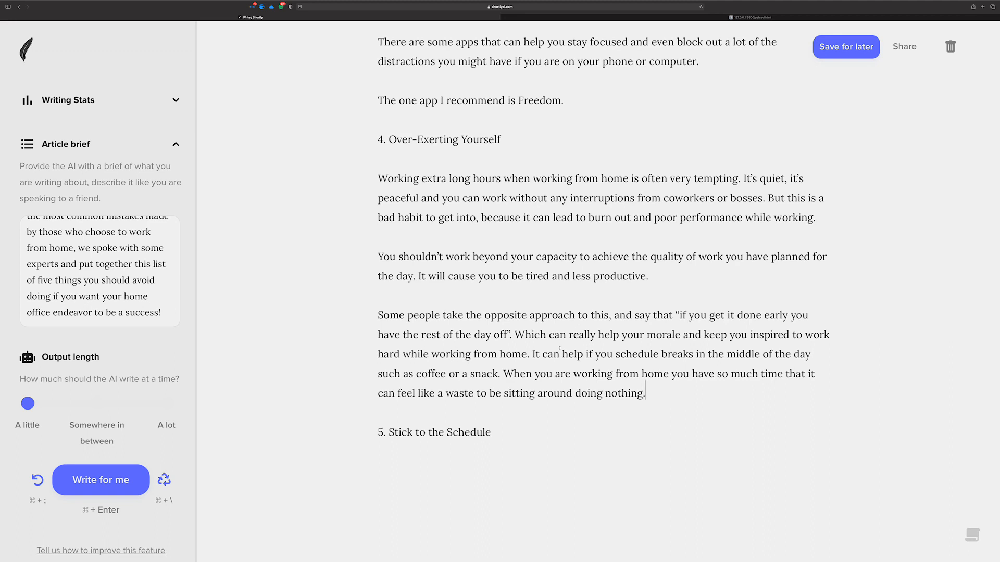
pyautogui.moveTo(532, 354); pyautogui.dragTo(620, 371)
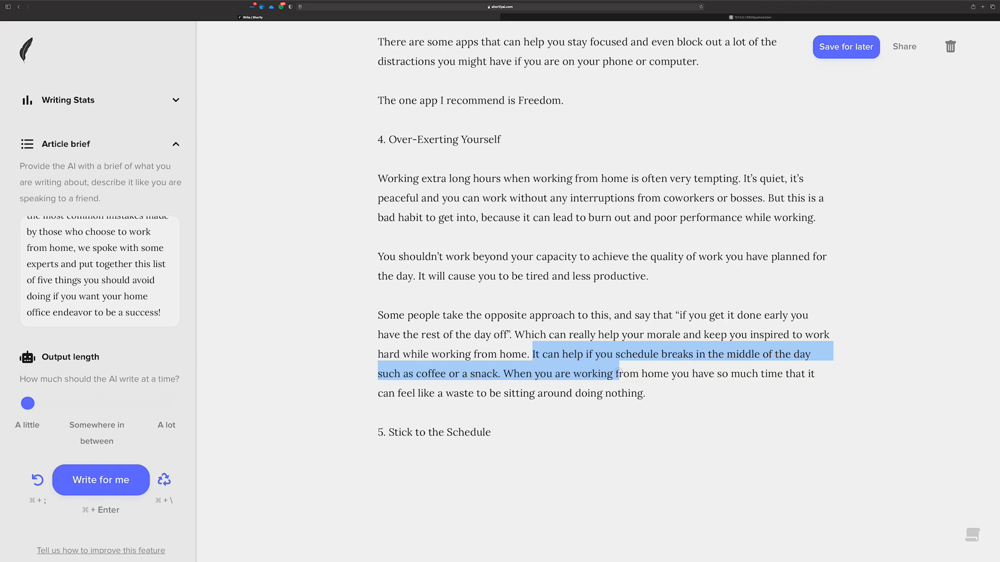
# Delete the sentence starting "When you are working from home you have so much time" from the end of section 4
pyautogui.moveTo(619, 373); pyautogui.dragTo(503, 374)
pyautogui.click(659, 385)
pyautogui.press('BackSpace')
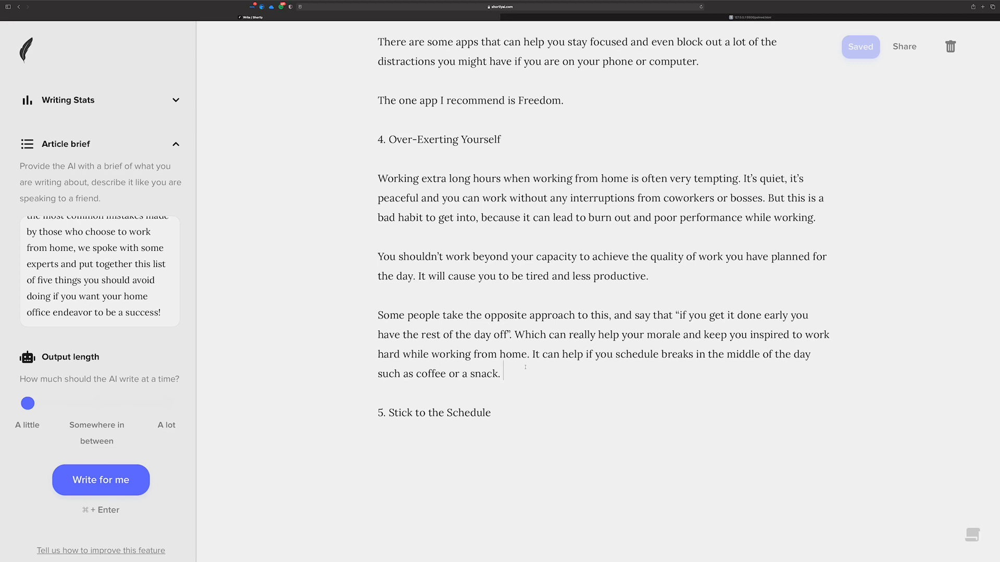
# Move the sentence "It can help if you schedule breaks in the middle of the day such as coffee or a snack." under heading 5
pyautogui.keyDown('shift'); pyautogui.click(533, 355); pyautogui.keyUp('shift')
pyautogui.press('super+c')
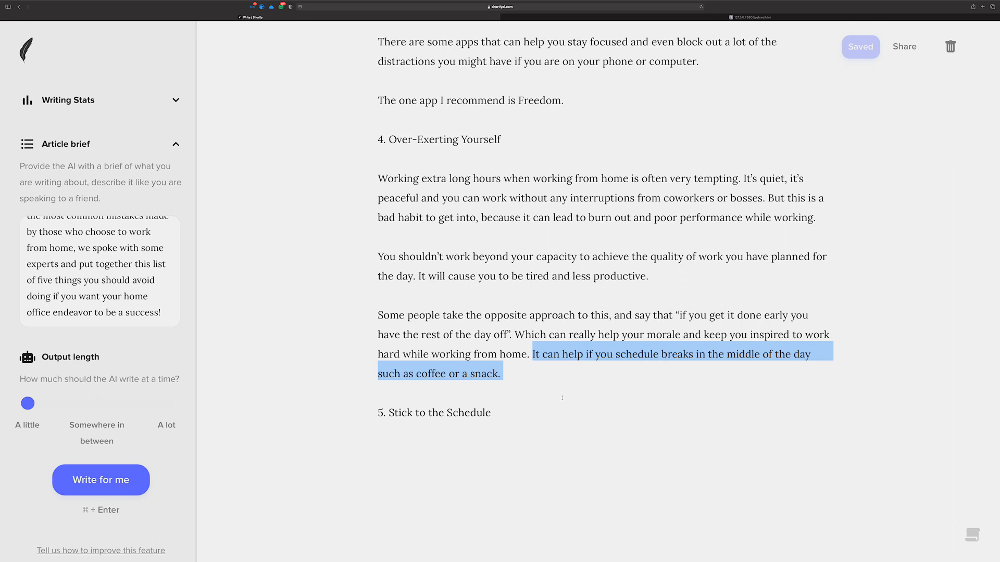
pyautogui.press('BackSpace')
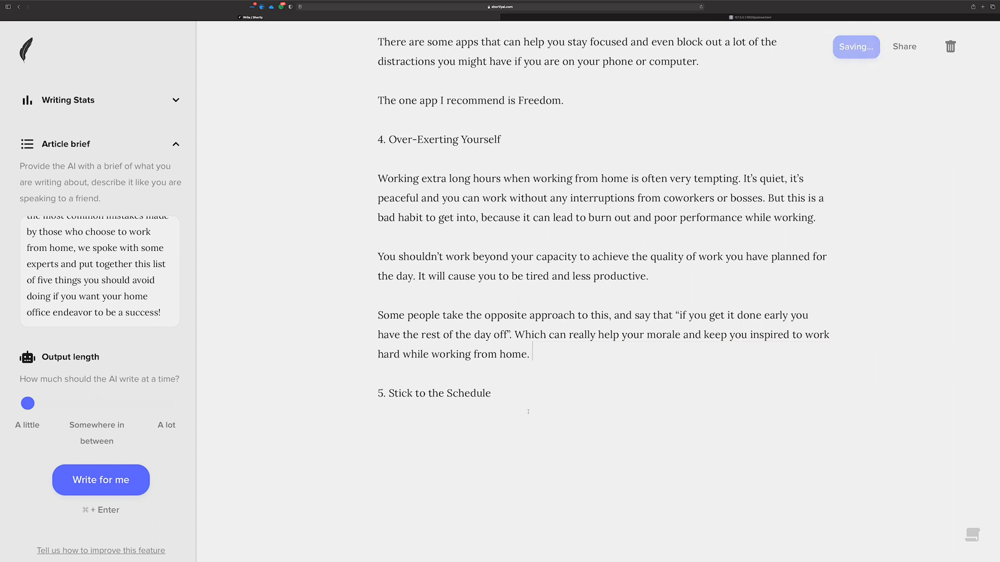
pyautogui.click(516, 394)
pyautogui.press('Return')
pyautogui.press('super+v')
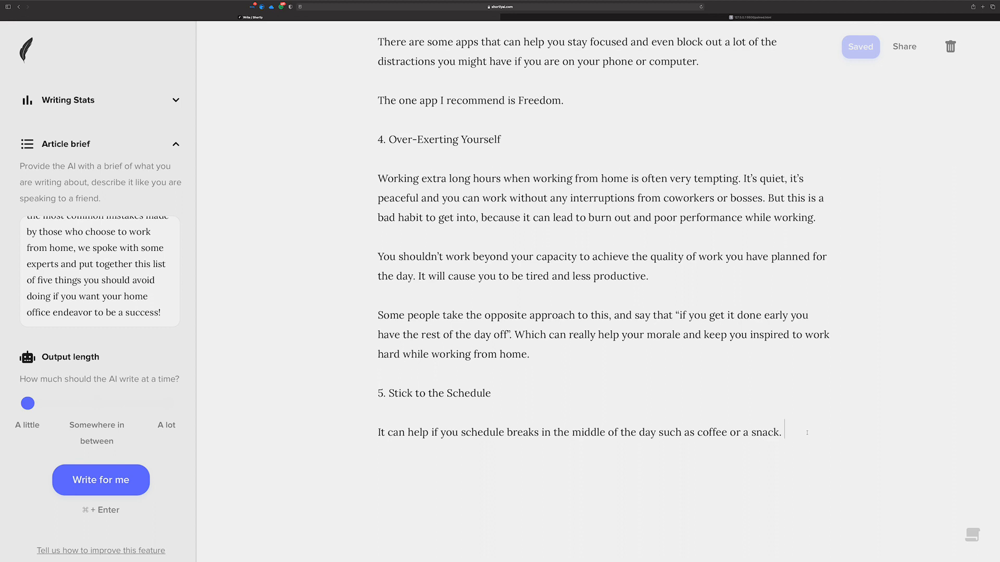
# Add "But always having a solid schedule to work from is" to the section 5 paragraph and have the AI continue it
pyautogui.write('But alway')
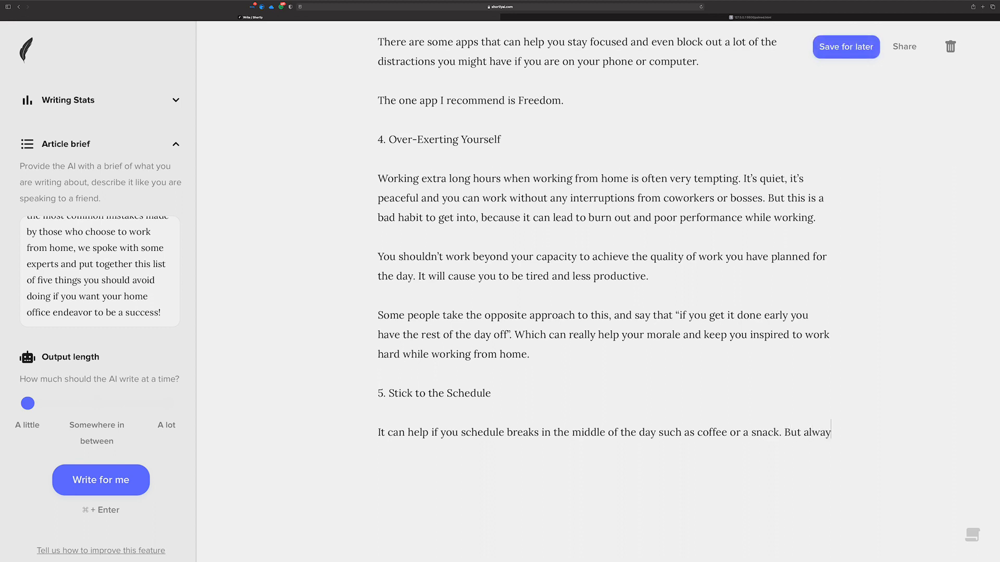
pyautogui.write('s having a ')
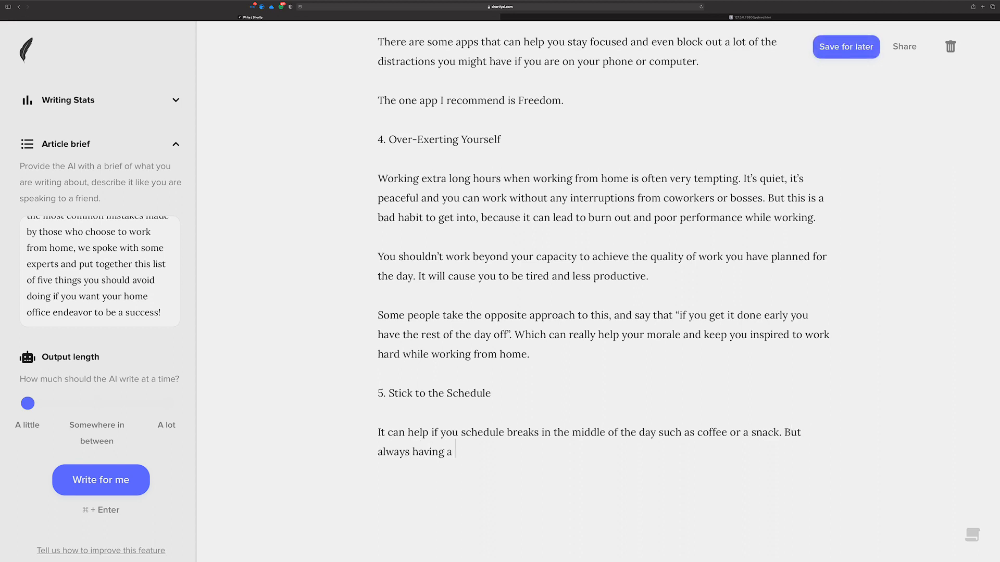
pyautogui.write('solid schedule to work from is')
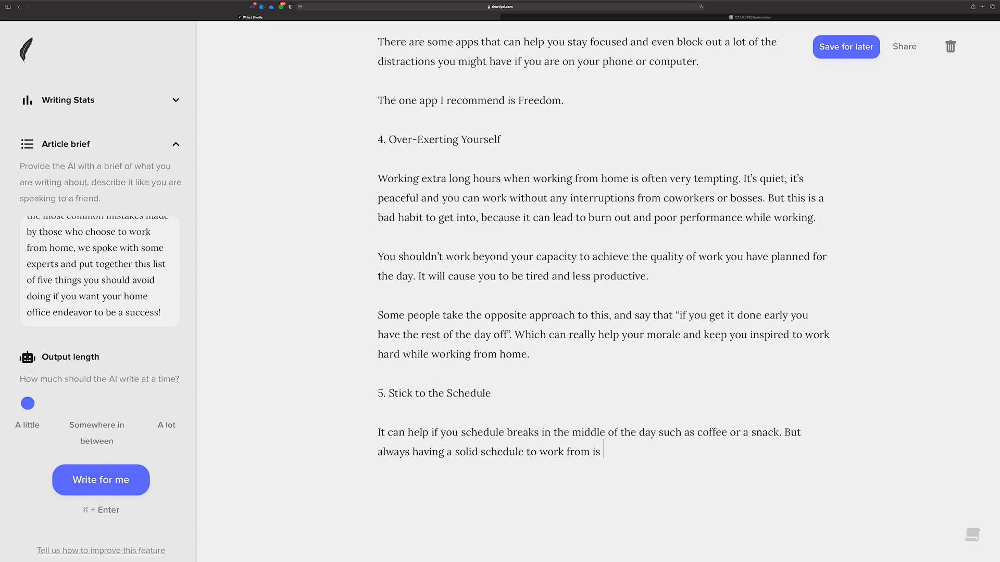
pyautogui.press('super+Return')
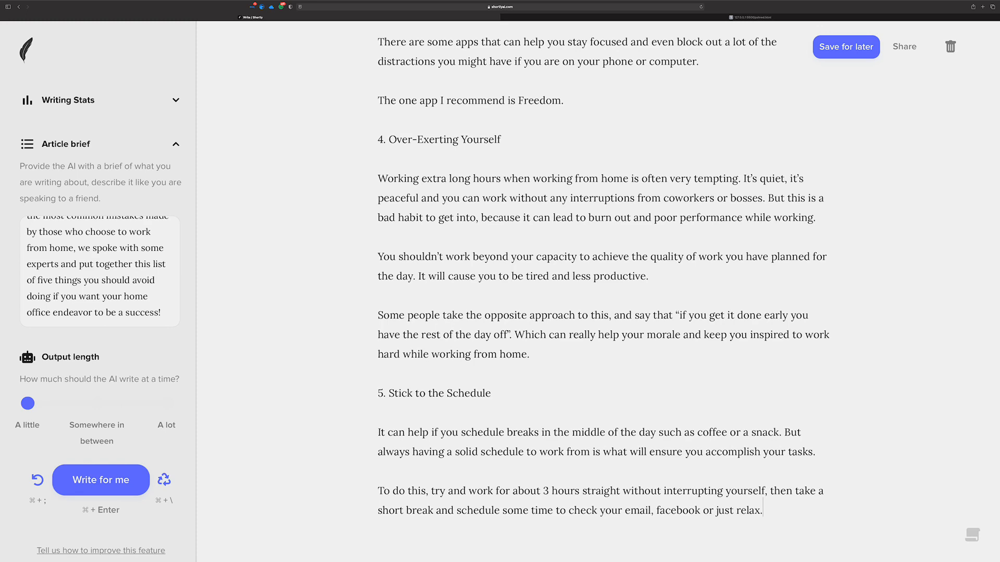
# Add "Then come back and start" after "just relax." in section 5 and have the AI continue it
pyautogui.scroll(-5, 831, 433)
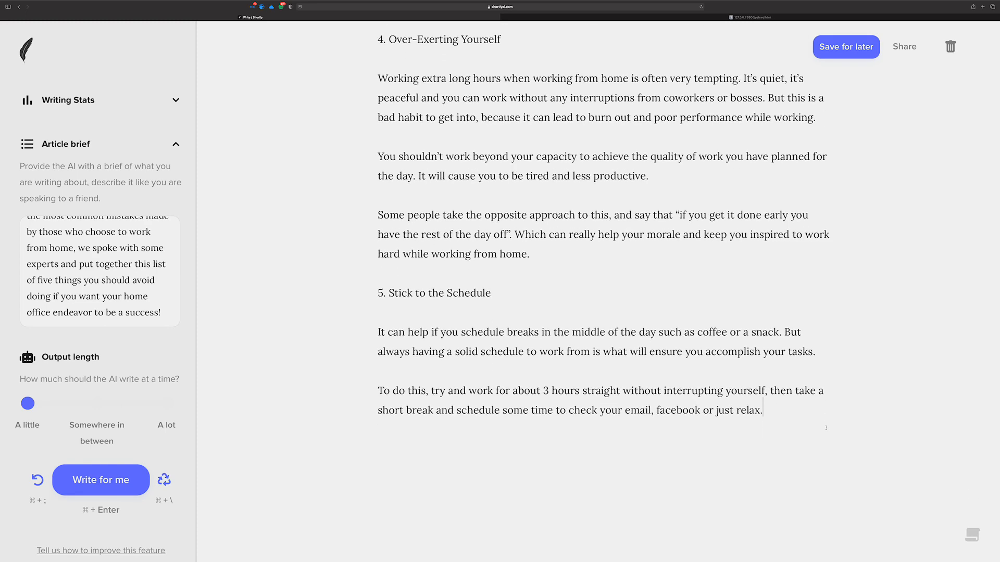
pyautogui.click(851, 426)
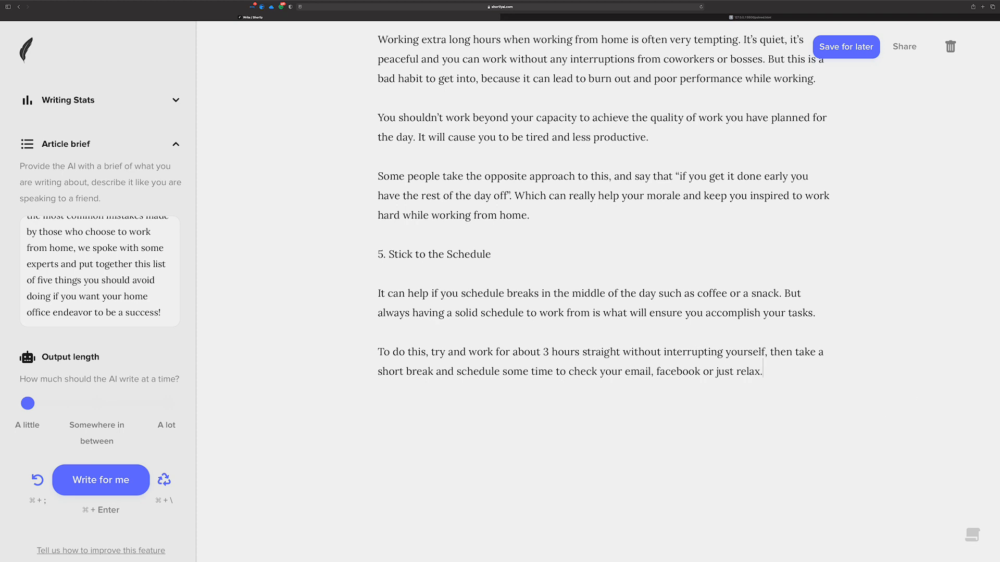
pyautogui.write('Then come back and ')
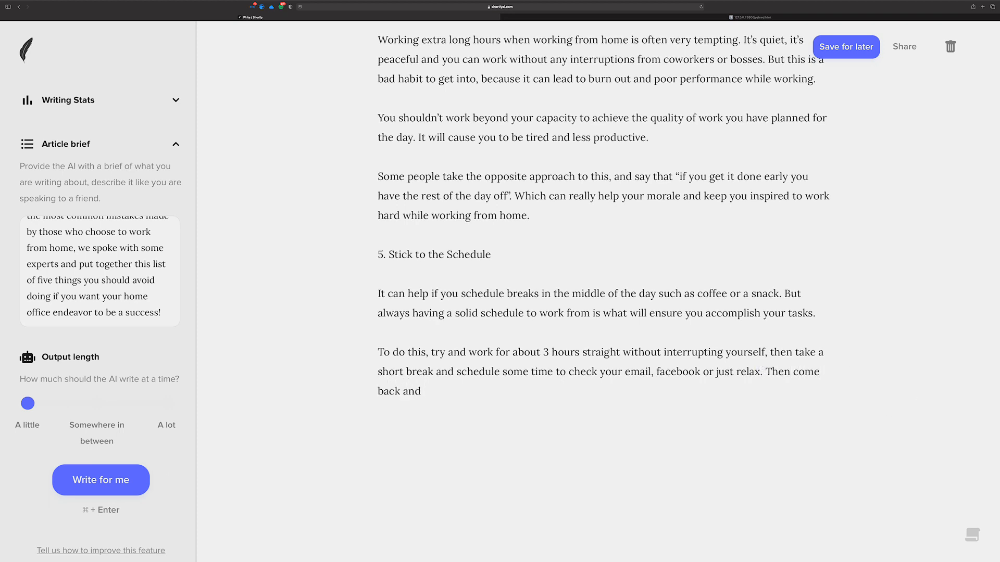
pyautogui.write('start')
pyautogui.press('super+Return')
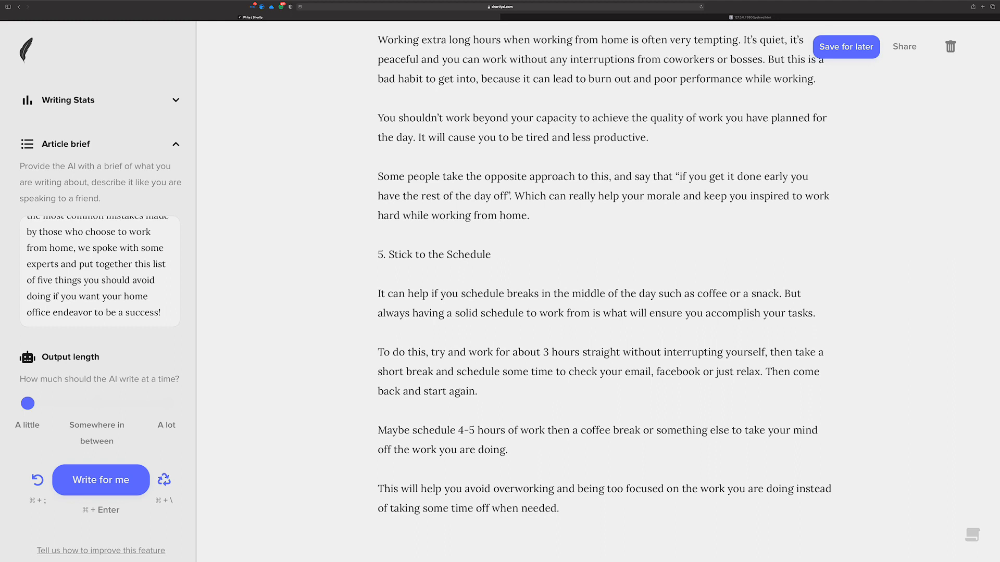
# Review the whole article from title to final section and check its page, word and character counts in the writing stats
pyautogui.scroll(-3, 560, 358)
pyautogui.scroll(3, 751, 373)
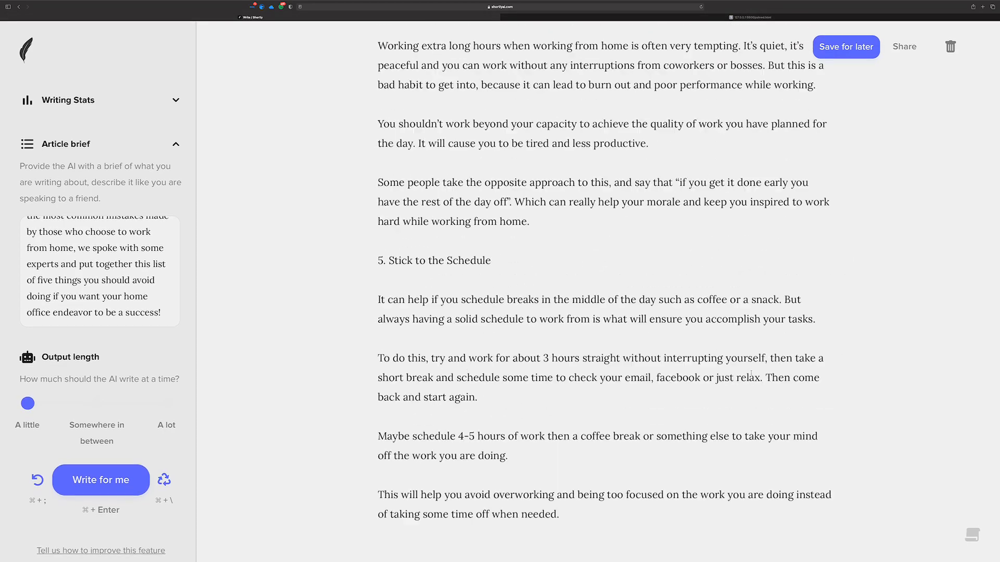
pyautogui.scroll(20, 751, 373)
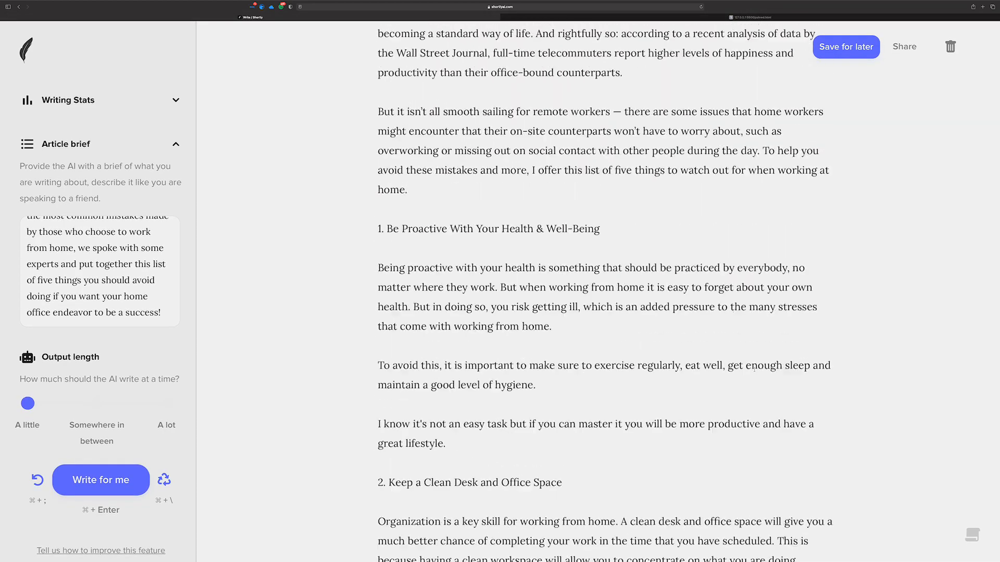
pyautogui.scroll(4, 754, 368)
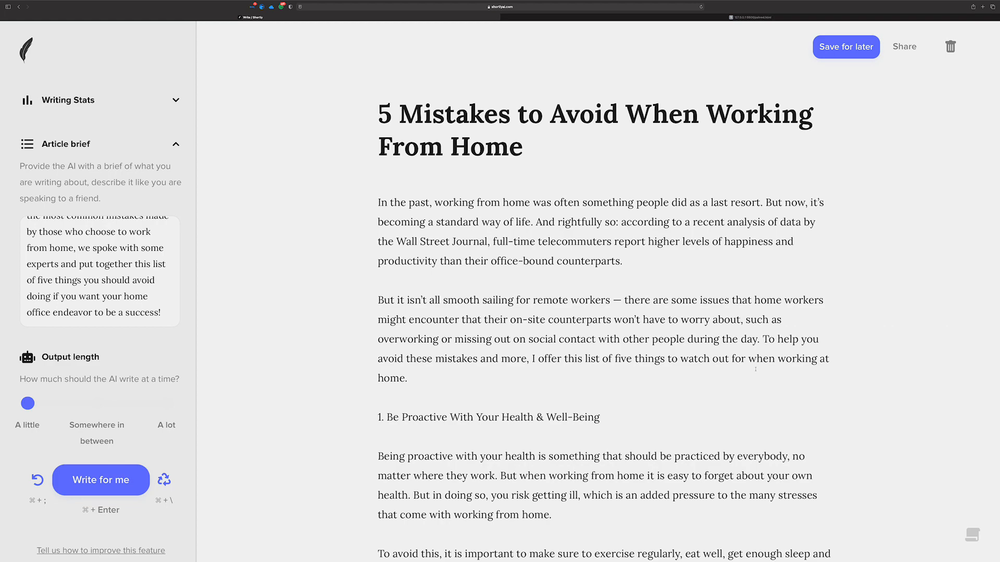
pyautogui.scroll(-20, 755, 369)
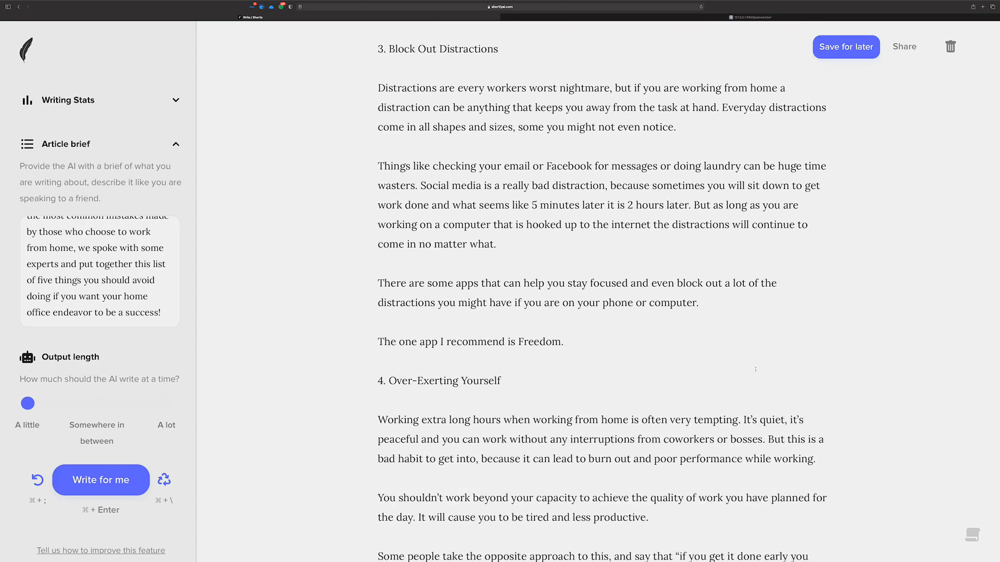
pyautogui.scroll(-2, 755, 369)
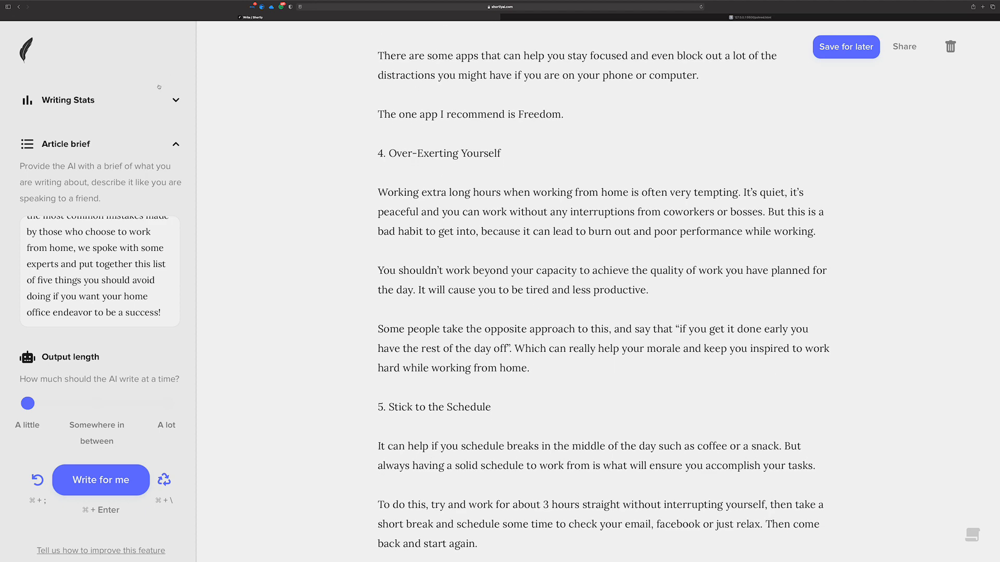
pyautogui.click(176, 100)
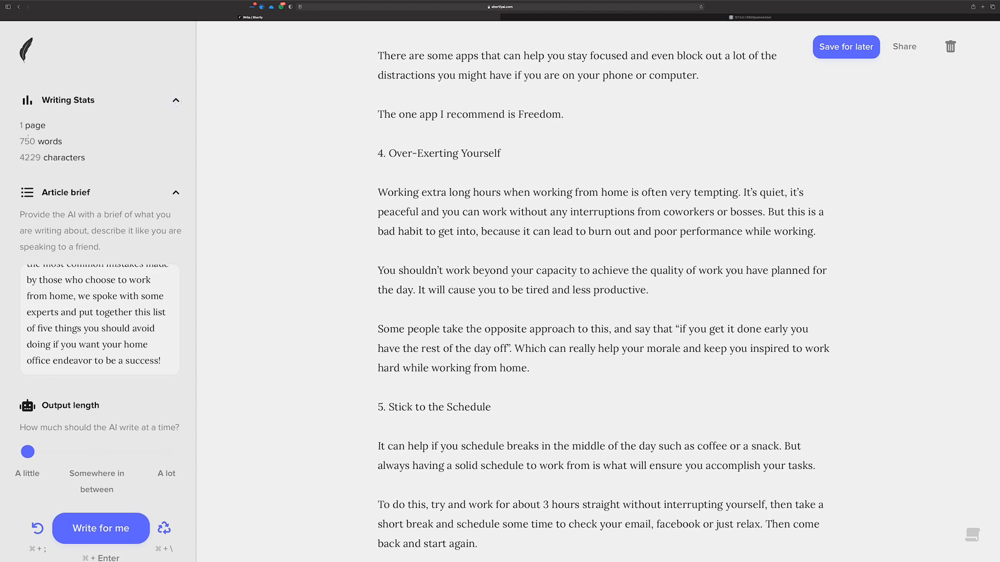
pyautogui.click(175, 100)
pyautogui.scroll(-10, 363, 166)
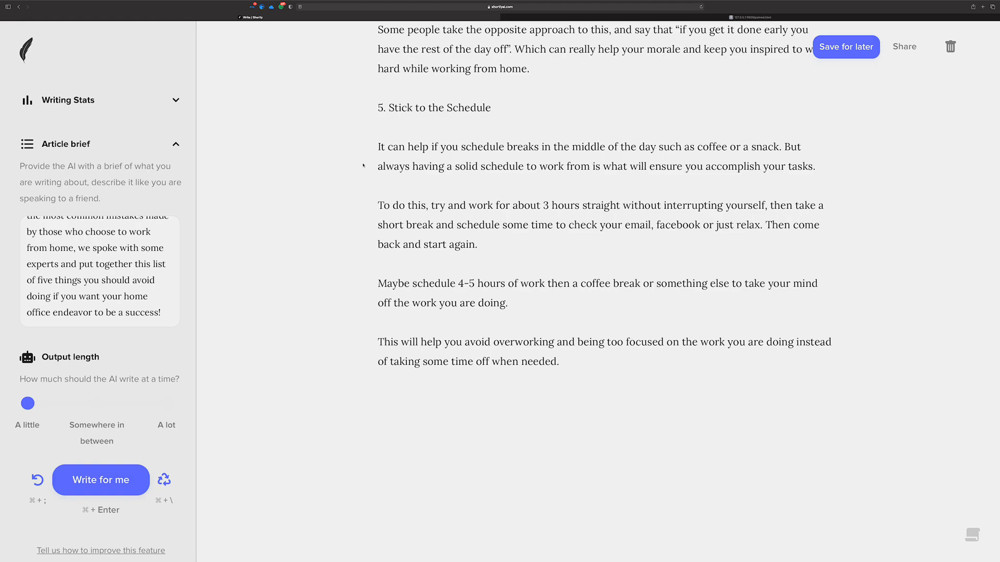
pyautogui.scroll(20, 363, 165)
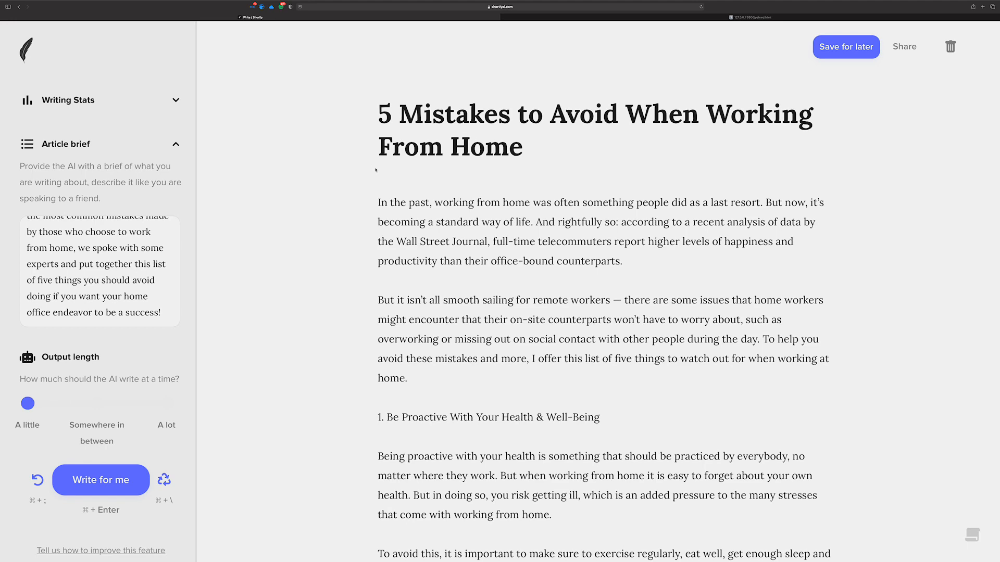
# Copy the section 2 heading text "Keep a Clean Desk and Office Space" and insert an empty paragraph below that heading
pyautogui.scroll(-7, 444, 183)
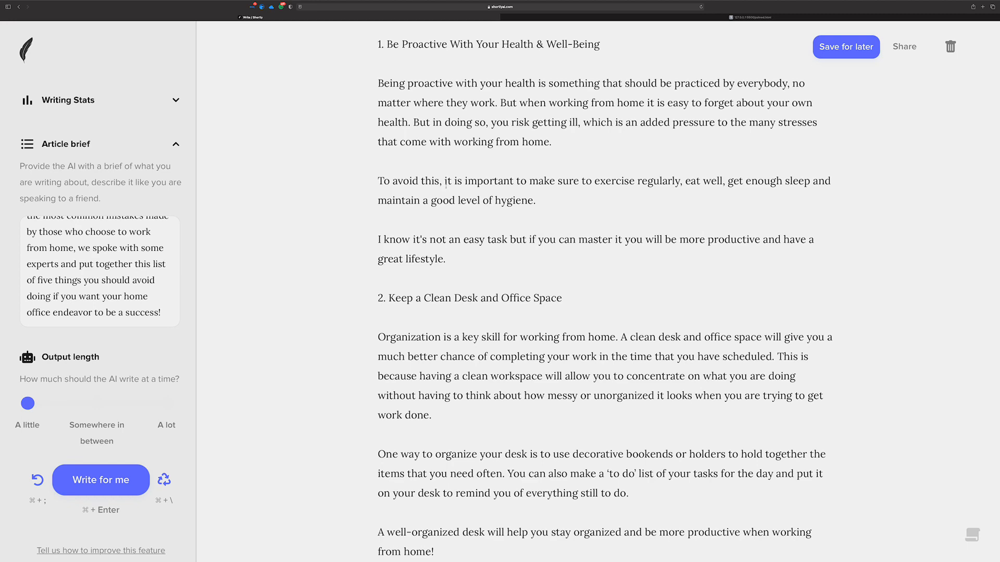
pyautogui.scroll(-3, 445, 184)
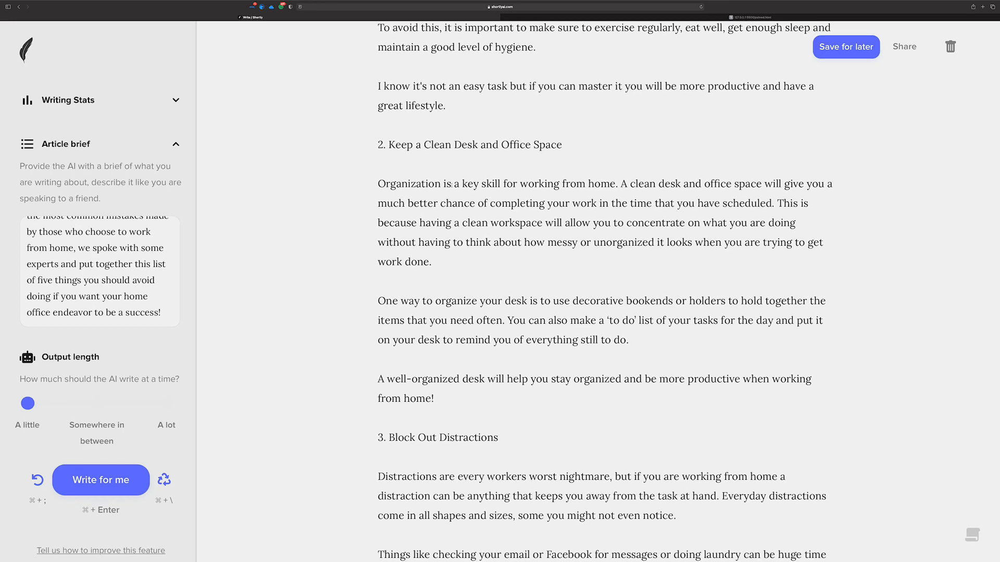
pyautogui.moveTo(376, 145); pyautogui.dragTo(387, 144)
pyautogui.press('super+c')
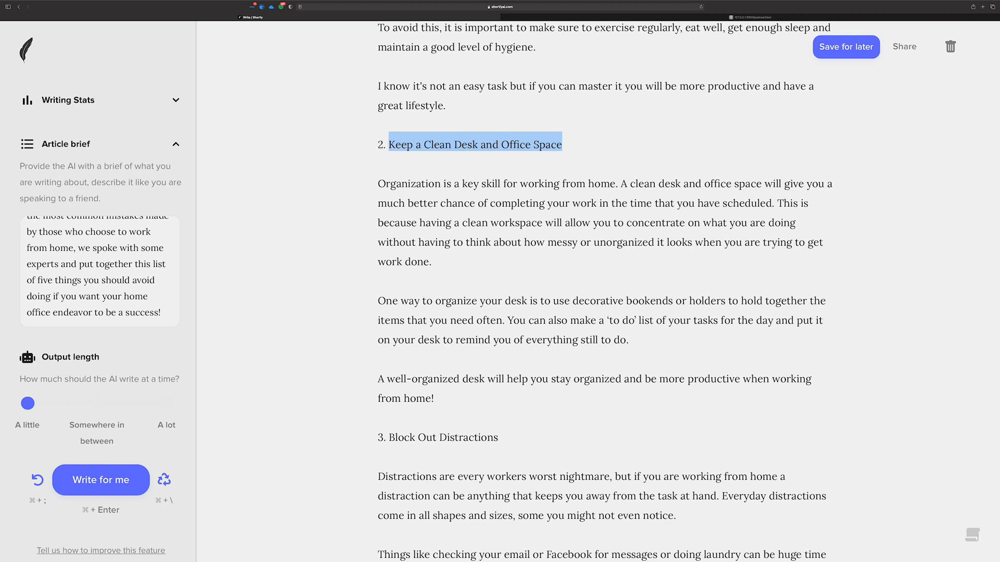
pyautogui.press('Right')
pyautogui.press('Return')
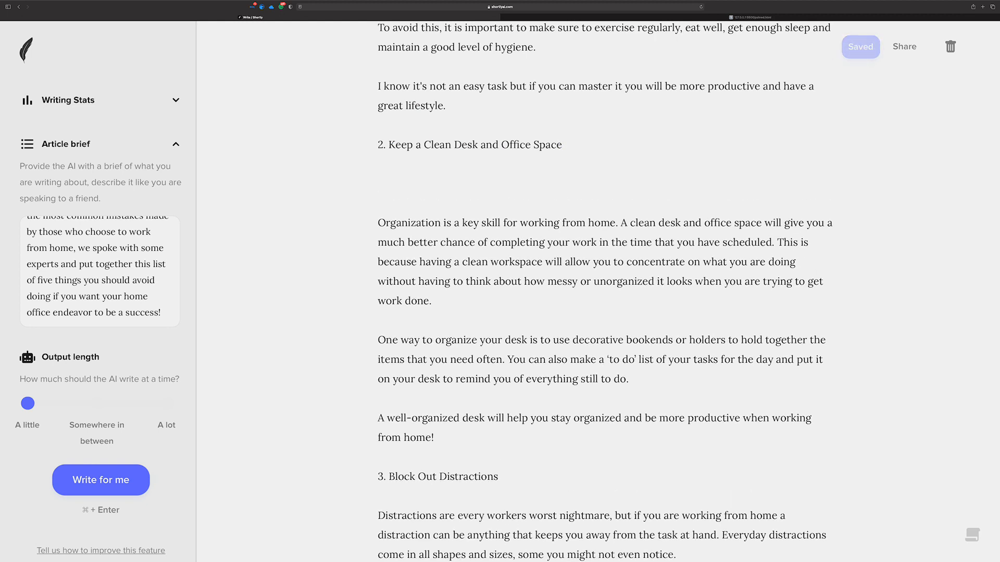
# Enter "/instruct [write an outline for Keep a Clean Desk and Office Space]" below heading 2 and have the AI carry it out
pyautogui.write('/ins')
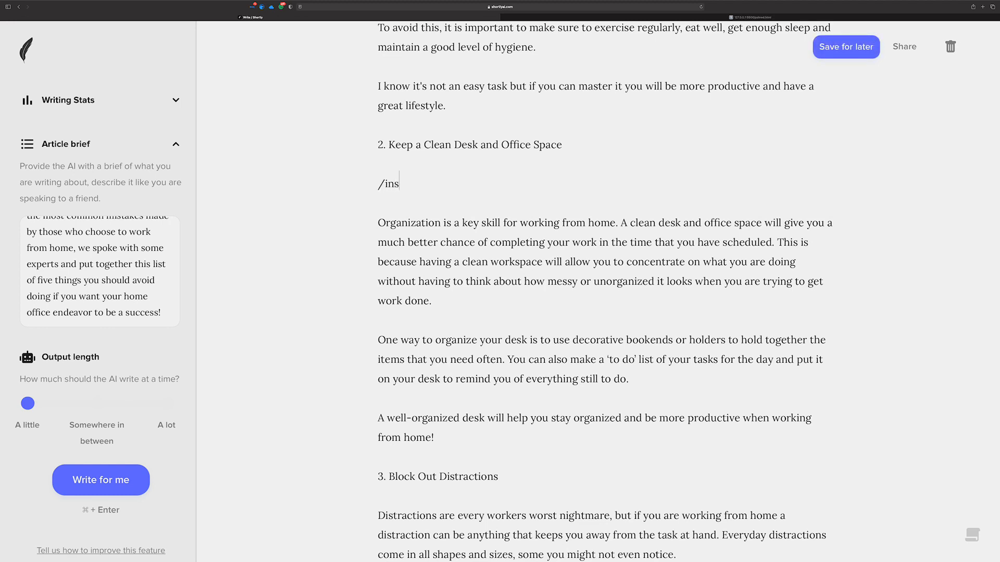
pyautogui.write('truct [write an outline fo')
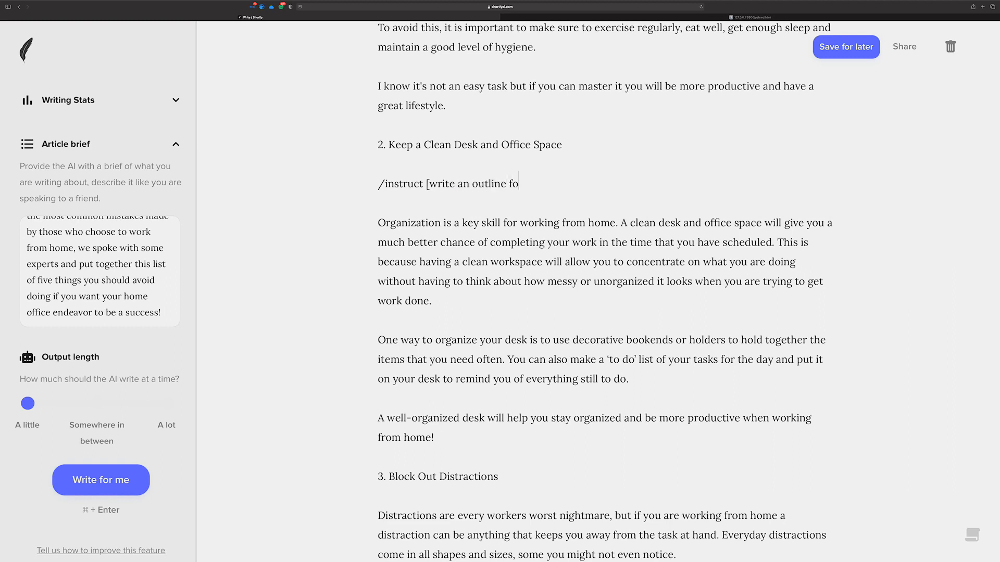
pyautogui.write('r')
pyautogui.press('super+v')
pyautogui.write(']')
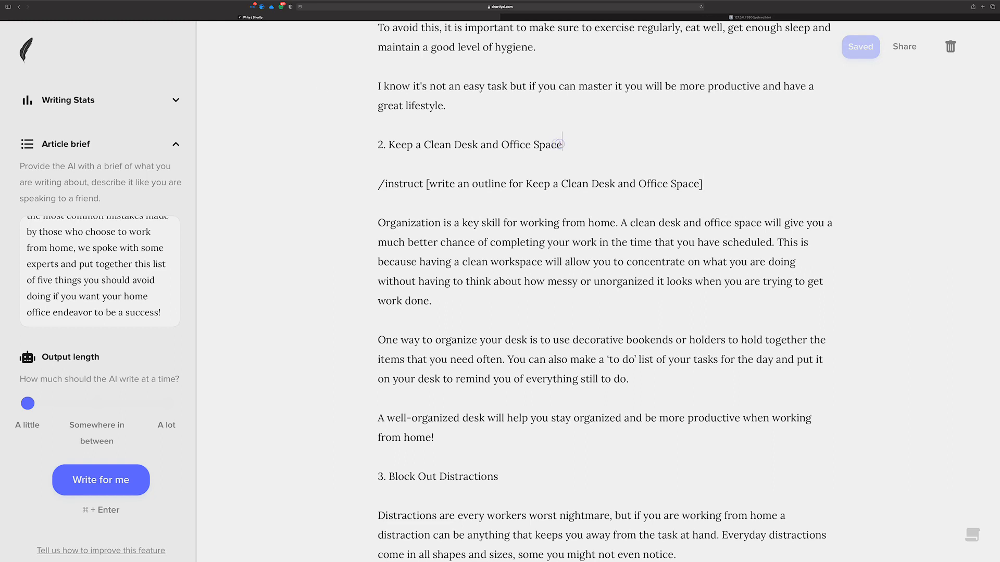
pyautogui.moveTo(563, 145); pyautogui.dragTo(399, 144)
pyautogui.click(704, 183)
pyautogui.press('super+Return')
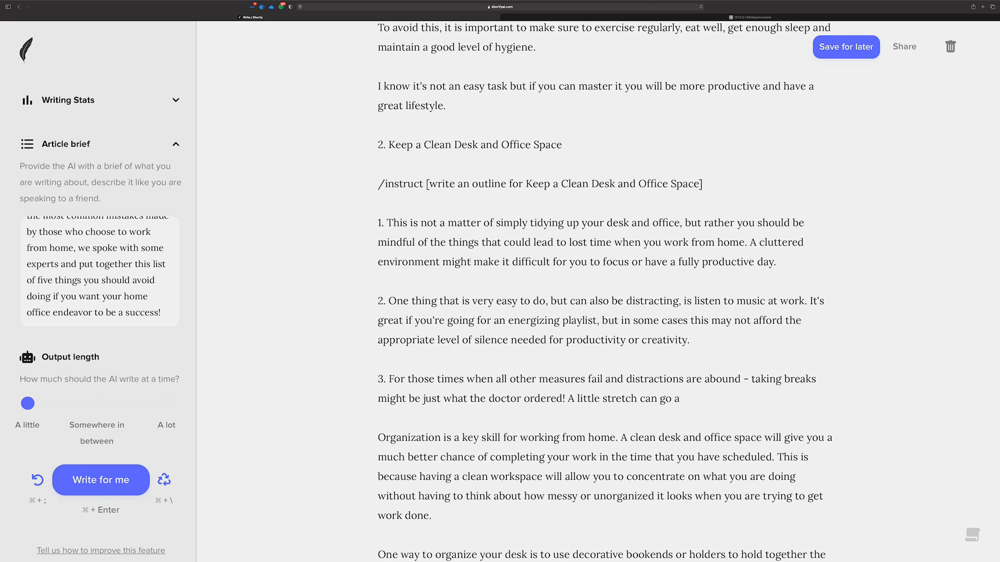
# Delete the three numbered paragraphs the AI generated below the instruct command in section 2
pyautogui.moveTo(705, 398); pyautogui.dragTo(347, 223)
pyautogui.press('BackSpace')
pyautogui.press('BackSpace')
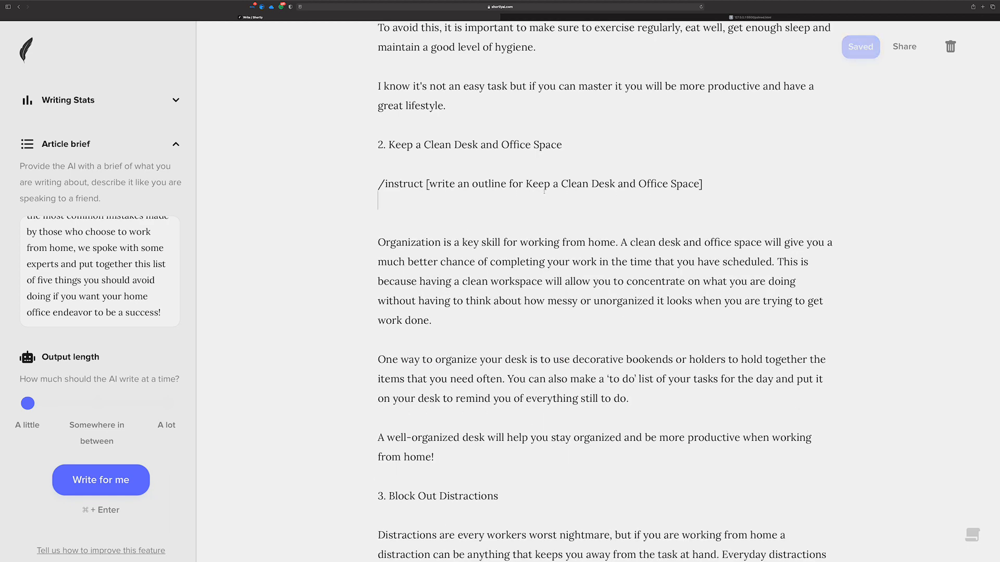
# Put quotation marks around "Keep a Clean Desk and Office Space" in the instruct command and have the AI run it again
pyautogui.click(525, 183)
pyautogui.write('"')
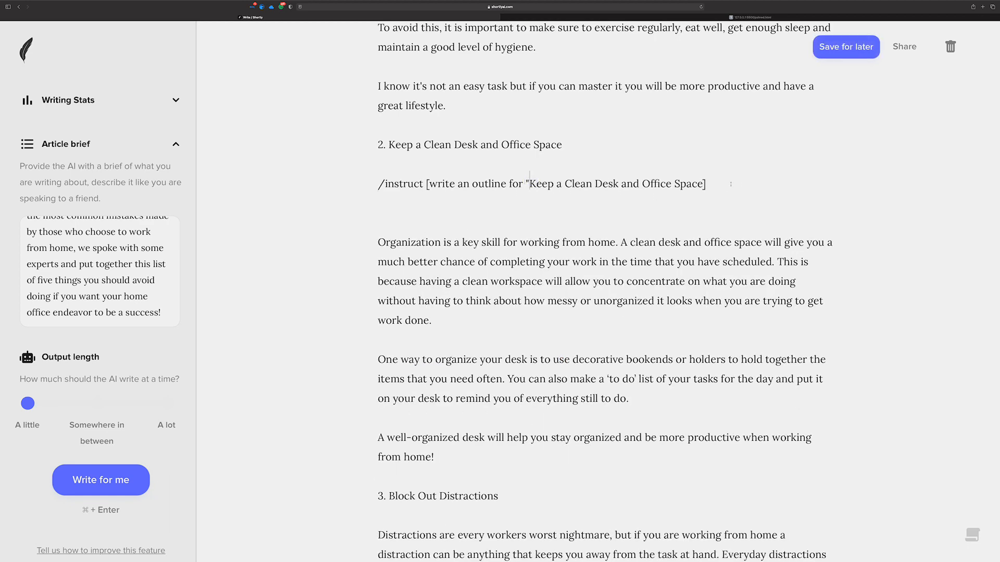
pyautogui.write('"')
pyautogui.press('Right')
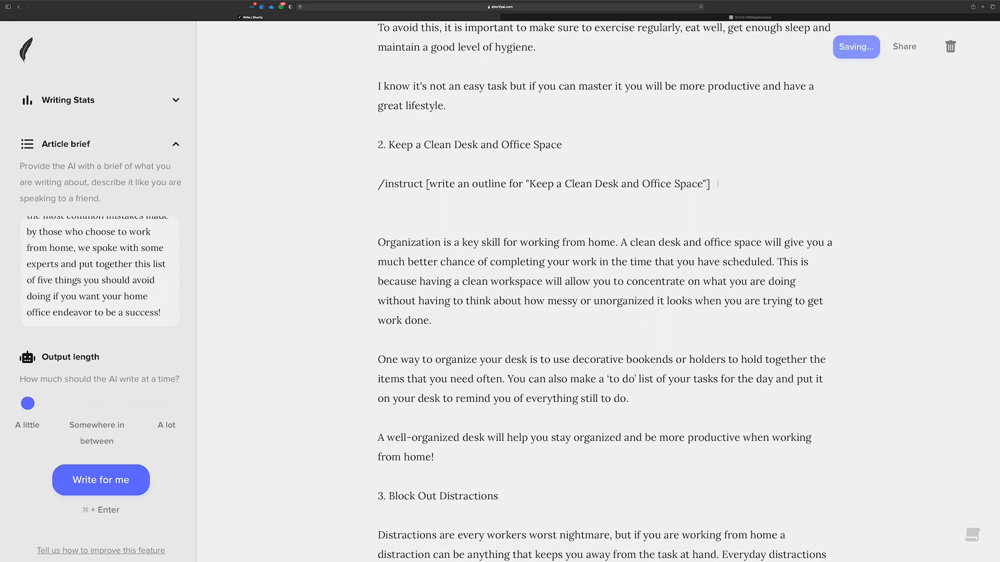
pyautogui.press('super+Return')
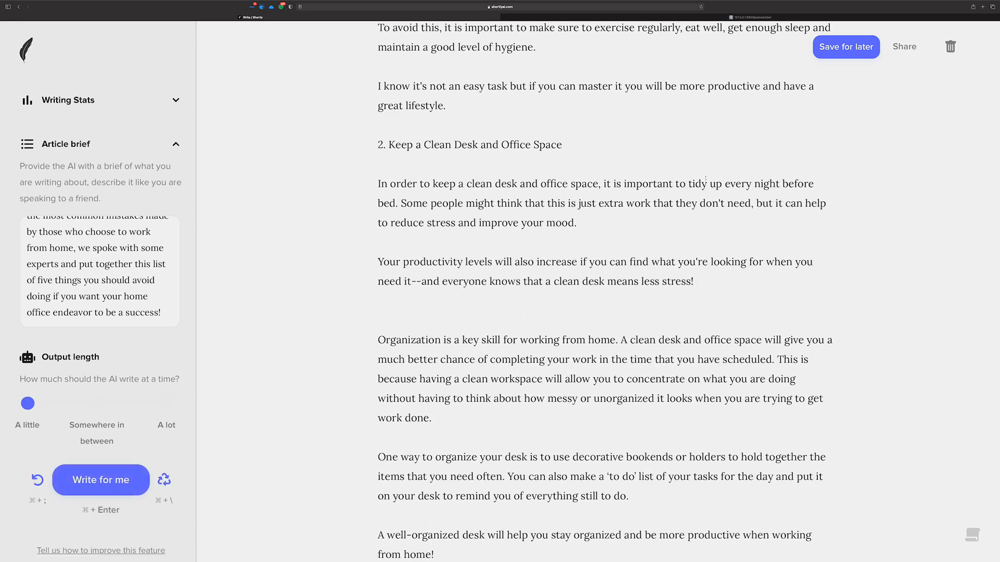
# Undo the AI's section 2 output and reword the instruct command to [give me some topic ideas for "Keep a Clean Desk and Office Space"]
pyautogui.press('super+semicolon')
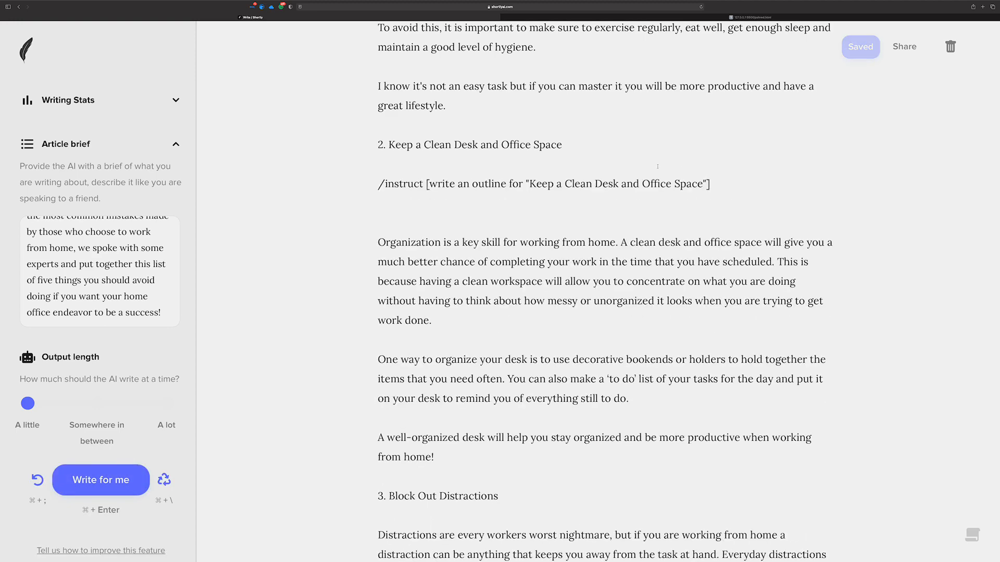
pyautogui.click(571, 177)
pyautogui.moveTo(523, 183); pyautogui.dragTo(430, 179)
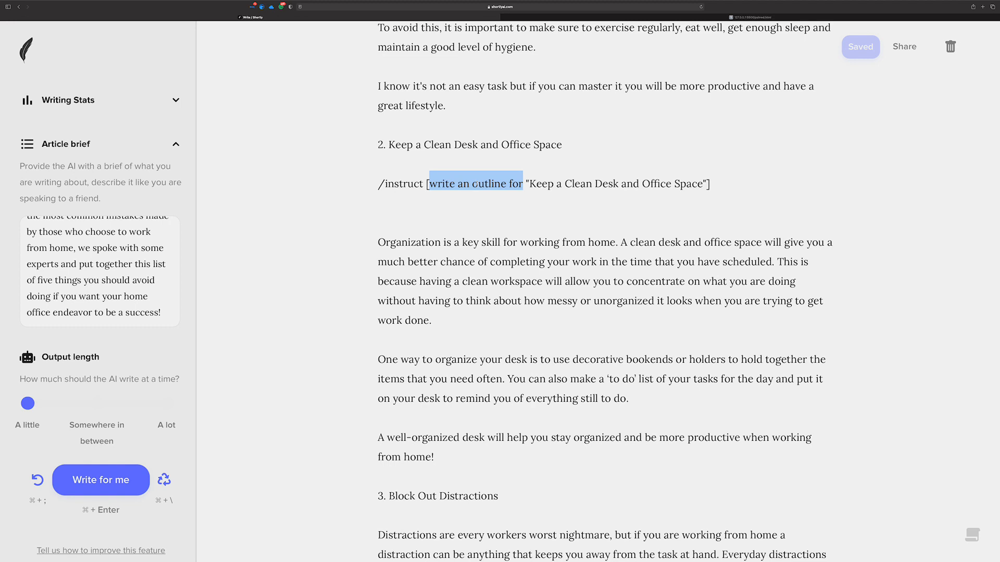
pyautogui.write('give me')
pyautogui.press('BackSpace')
pyautogui.press('BackSpace')
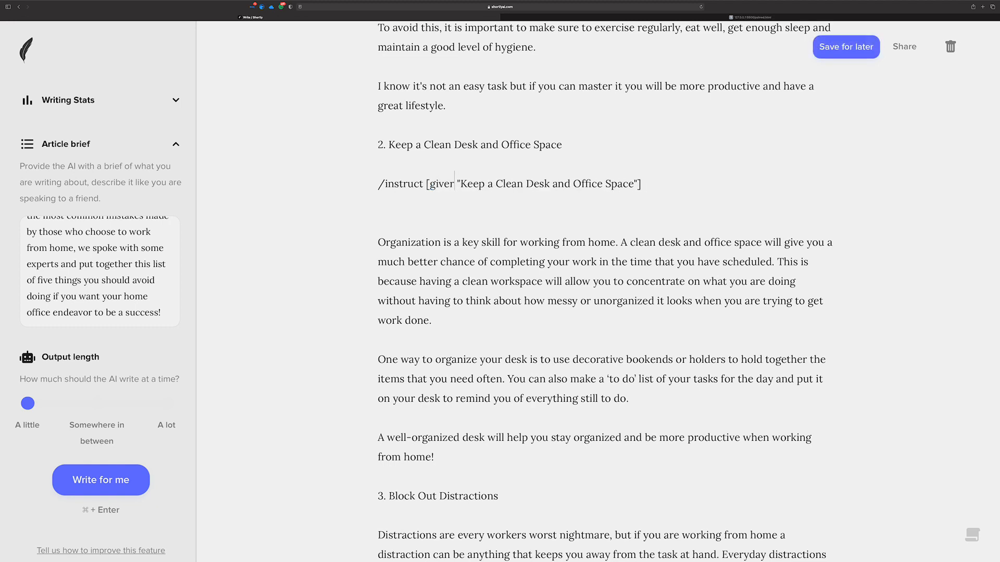
pyautogui.write('me some topic')
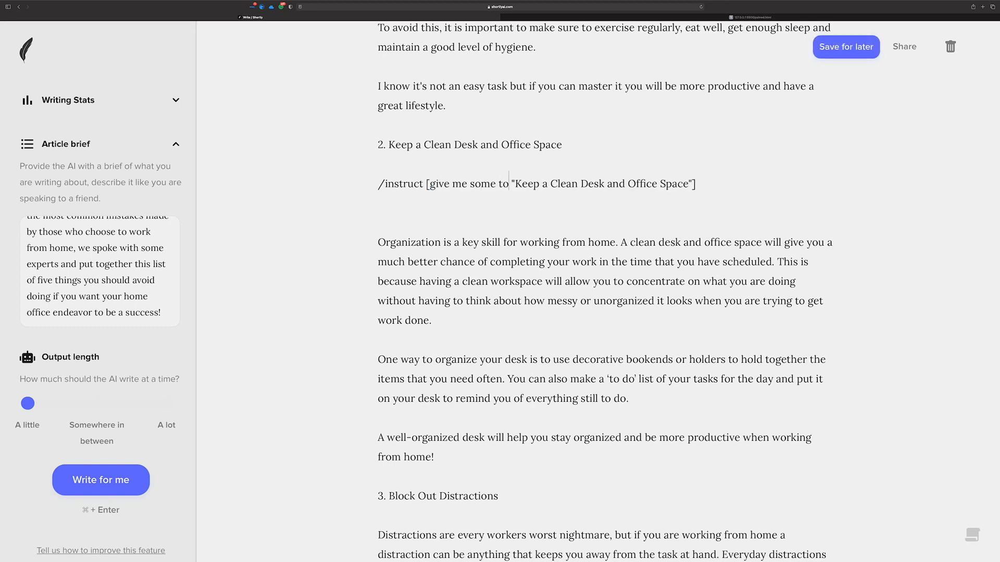
pyautogui.write(' ideas for')
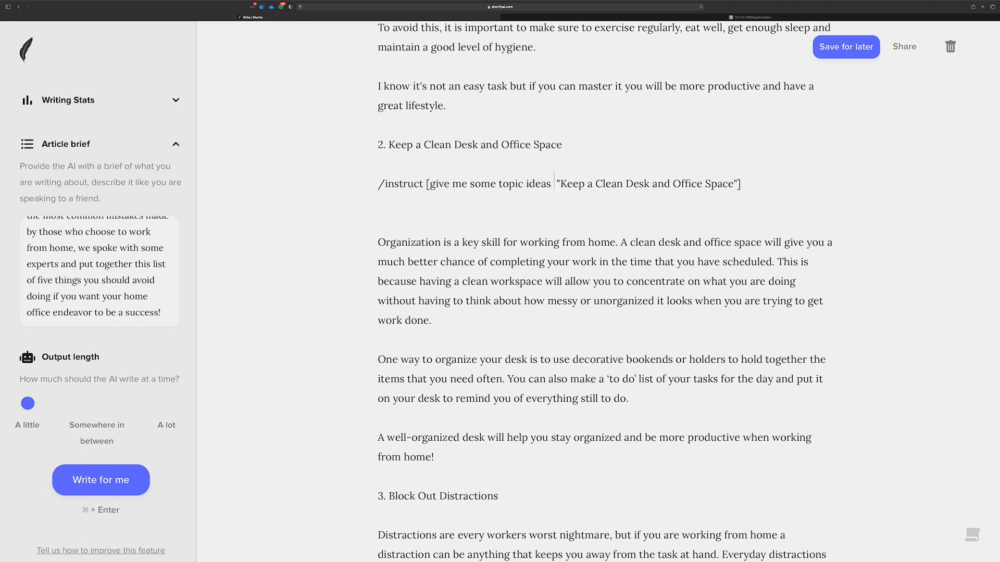
pyautogui.click(756, 183)
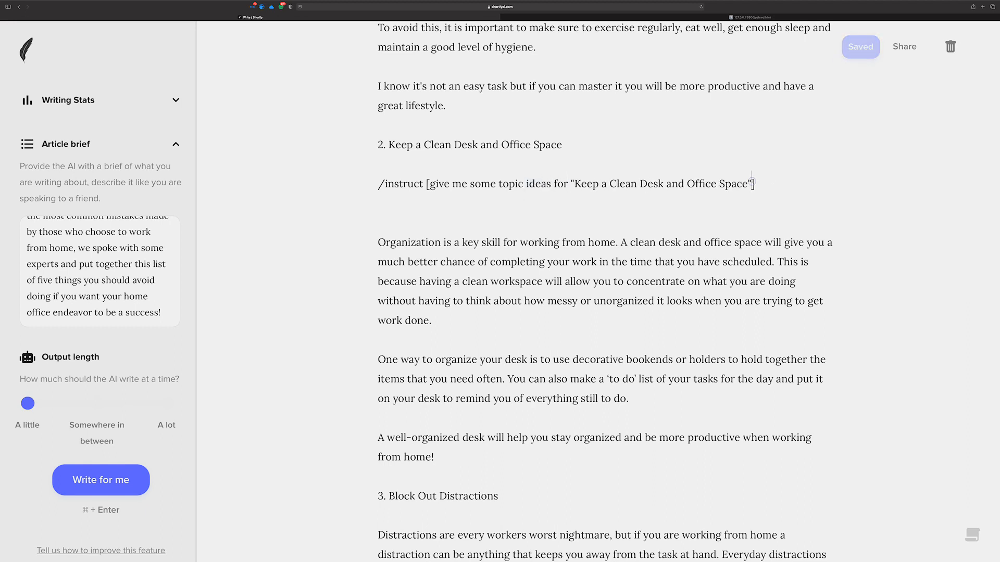
# Have the AI carry out the topic ideas command, rate its output as Good and dismiss the feedback prompt
pyautogui.press('super+Return')
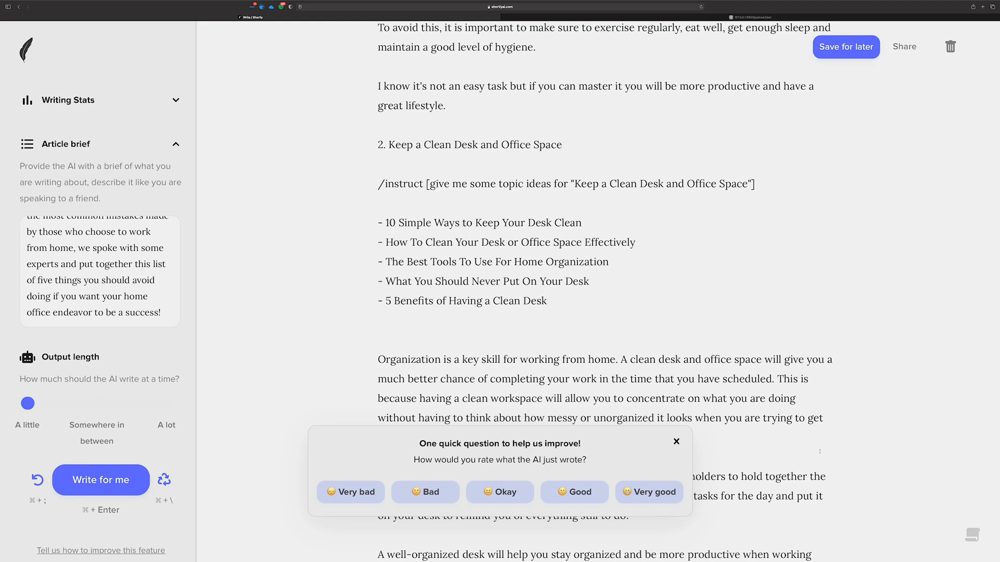
pyautogui.click(598, 497)
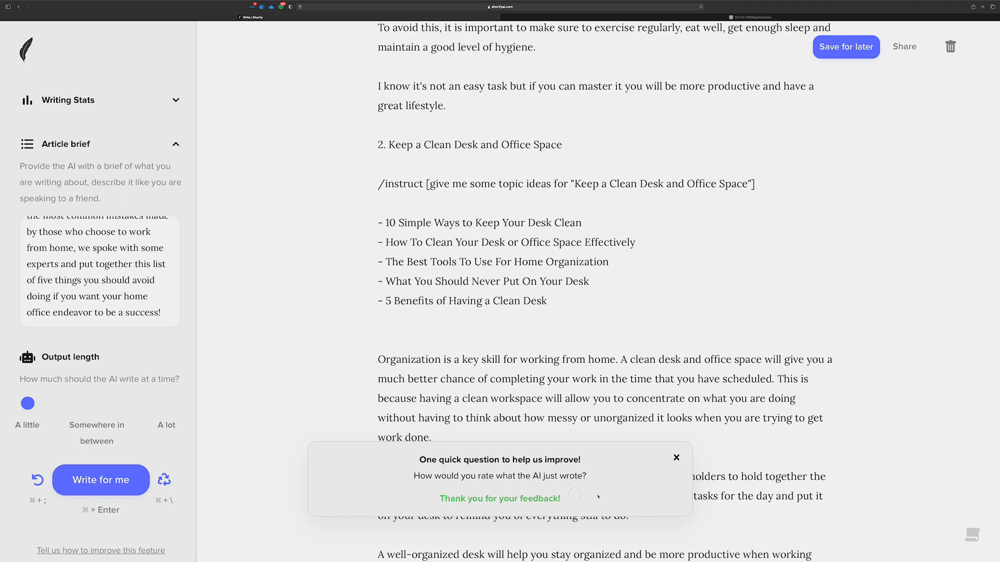
pyautogui.click(676, 458)
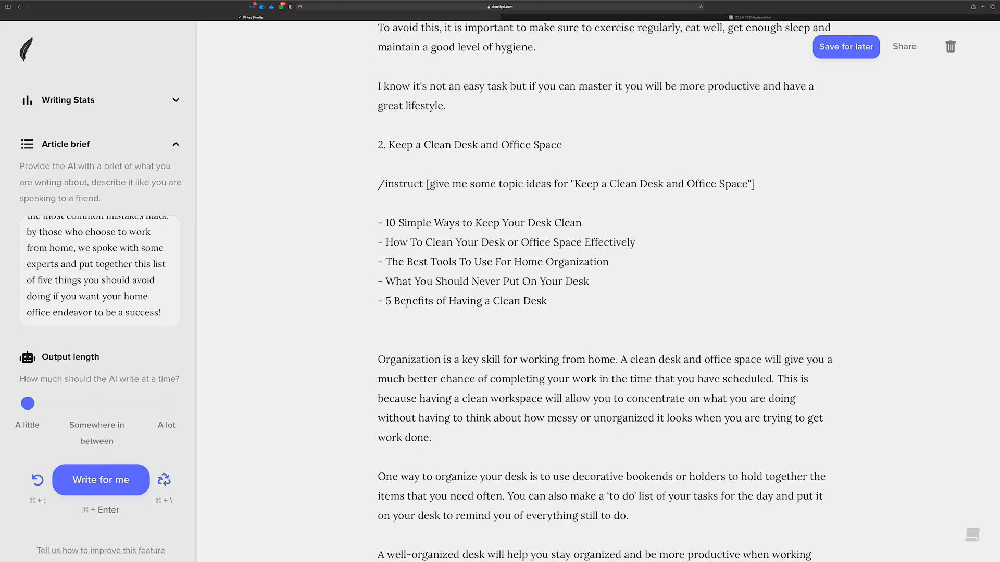
# Delete the generated topic list, the instruct command and the extra blank lines below heading 2
pyautogui.moveTo(547, 301); pyautogui.dragTo(378, 218)
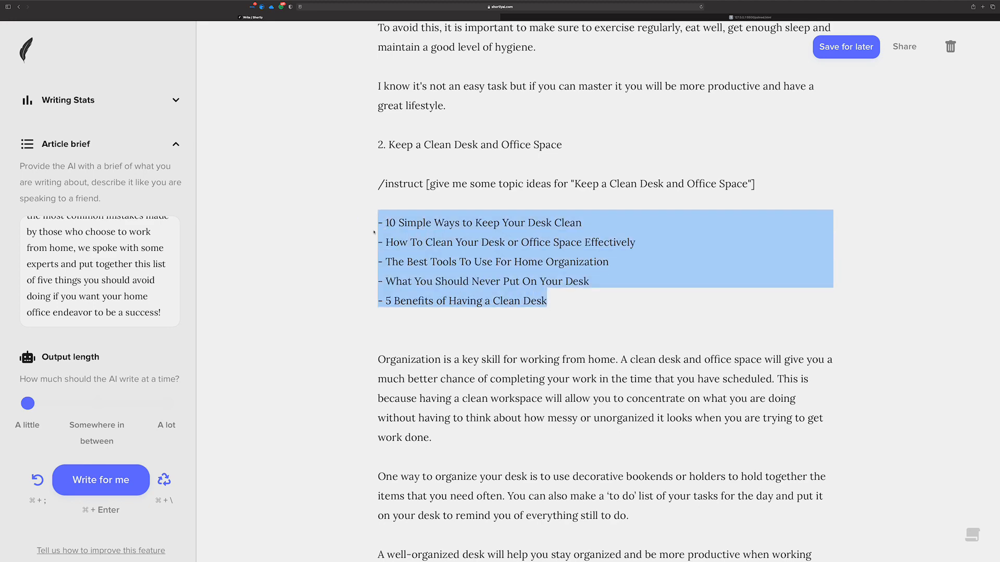
pyautogui.press('BackSpace')
pyautogui.press('BackSpace')
pyautogui.hotkey('shift', 'Up')
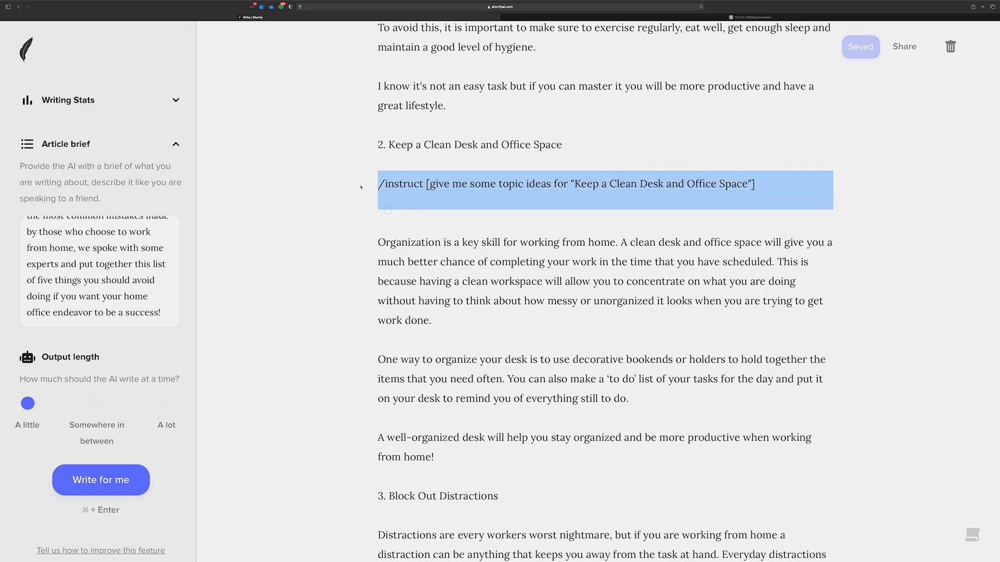
pyautogui.press('BackSpace')
pyautogui.press('BackSpace')
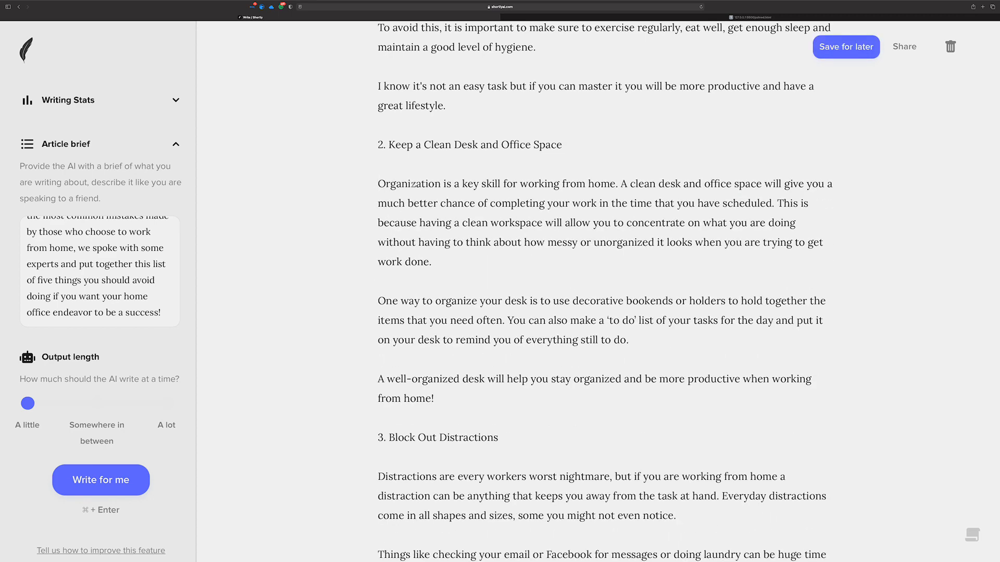
# Review the whole article from the title and introduction to the end of section 5
pyautogui.scroll(-3, 422, 200)
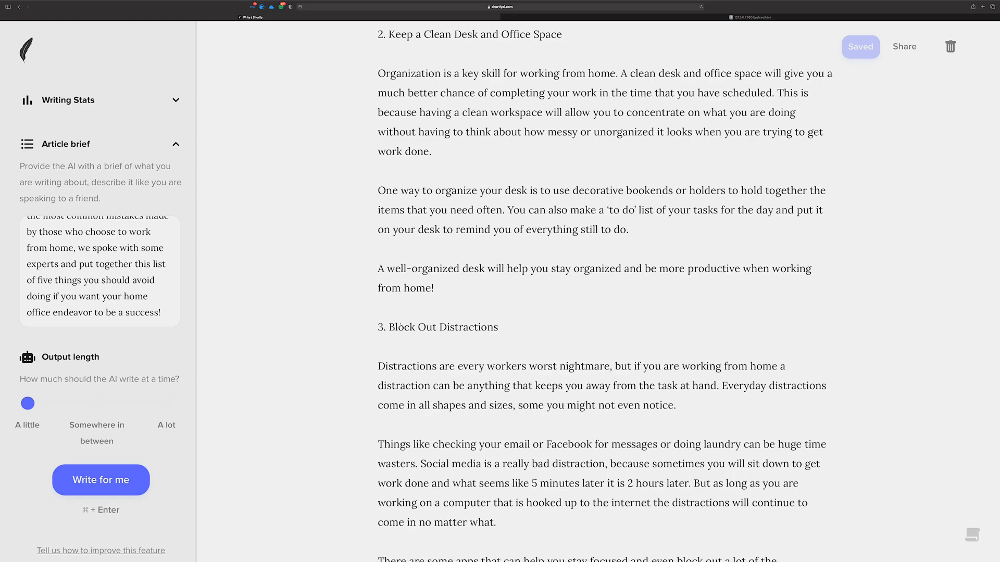
pyautogui.scroll(12, 402, 327)
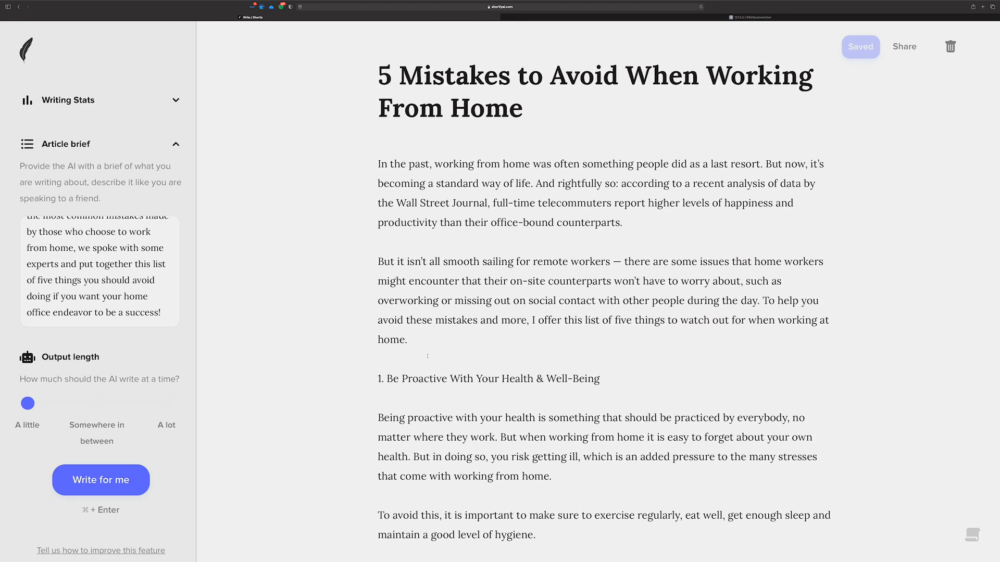
pyautogui.scroll(2, 427, 357)
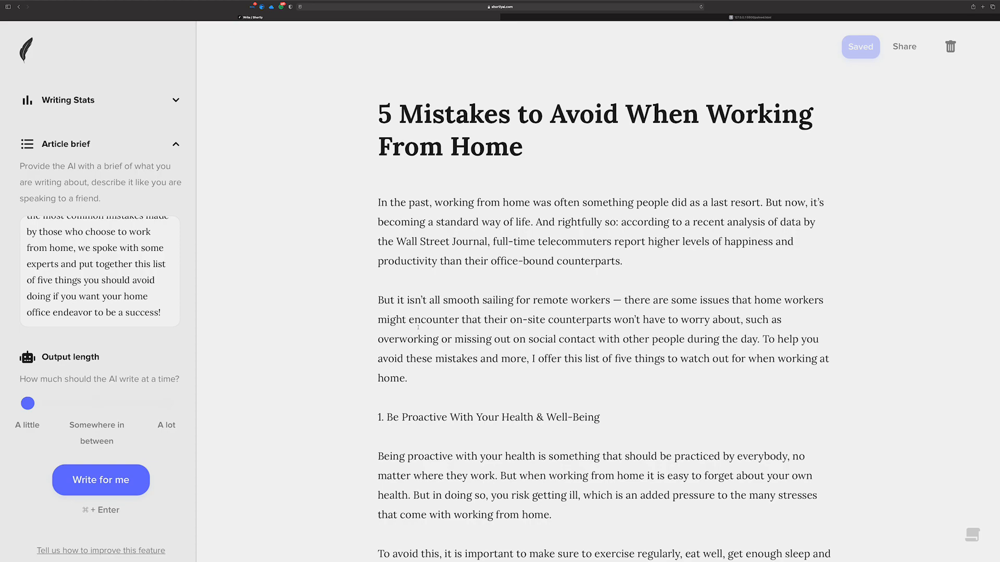
pyautogui.scroll(-20, 419, 327)
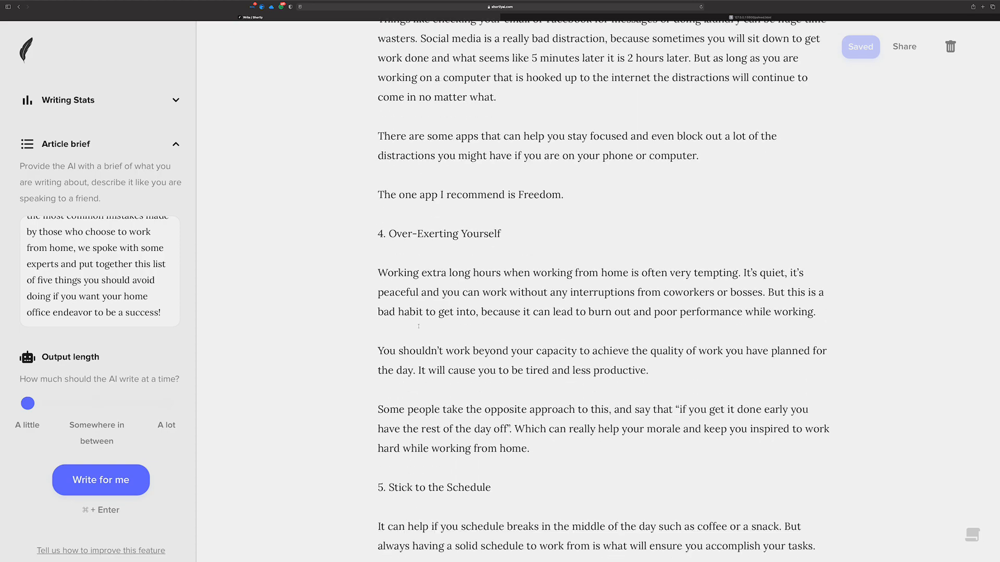
pyautogui.scroll(-7, 418, 327)
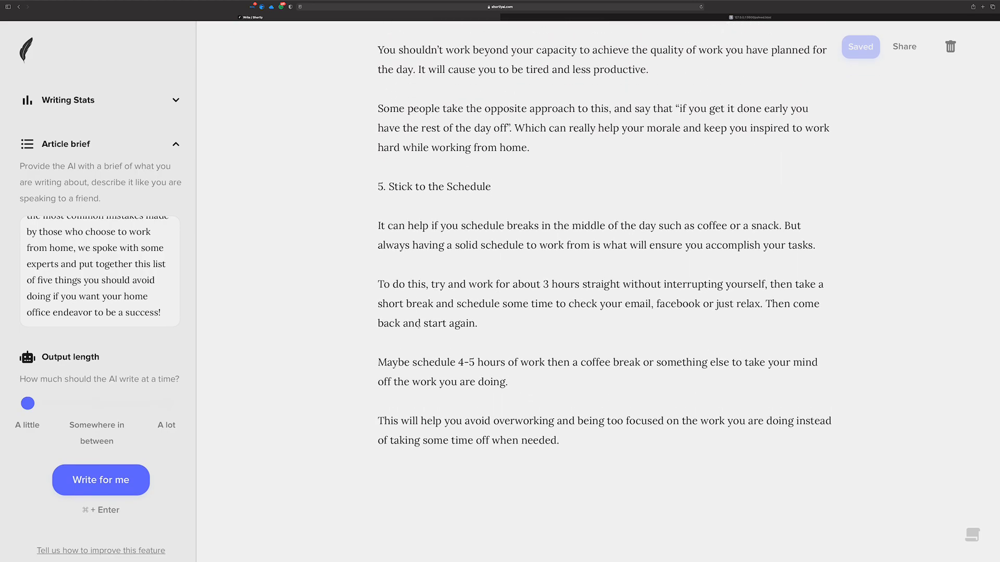
pyautogui.scroll(-2, 419, 327)
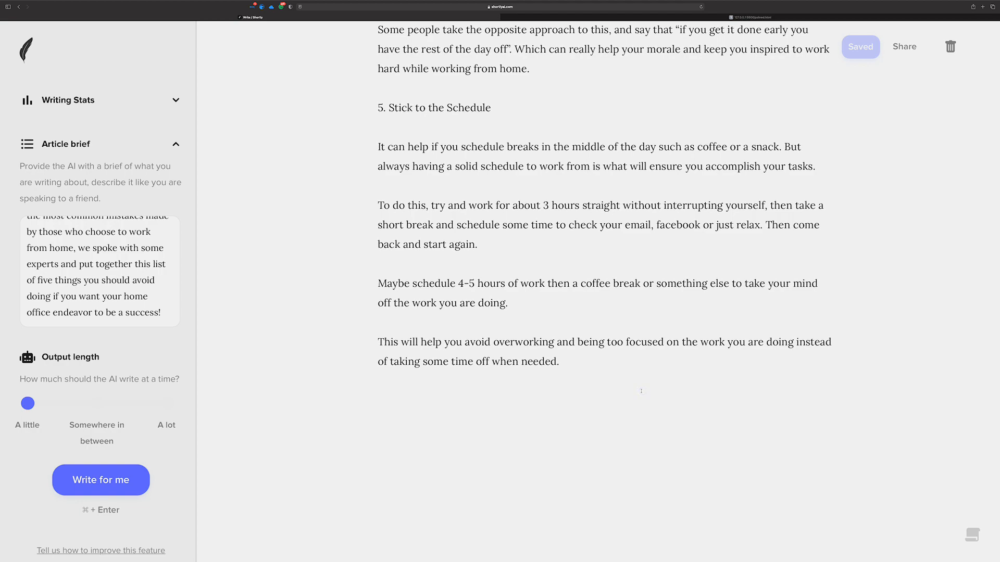
pyautogui.scroll(20, 641, 391)
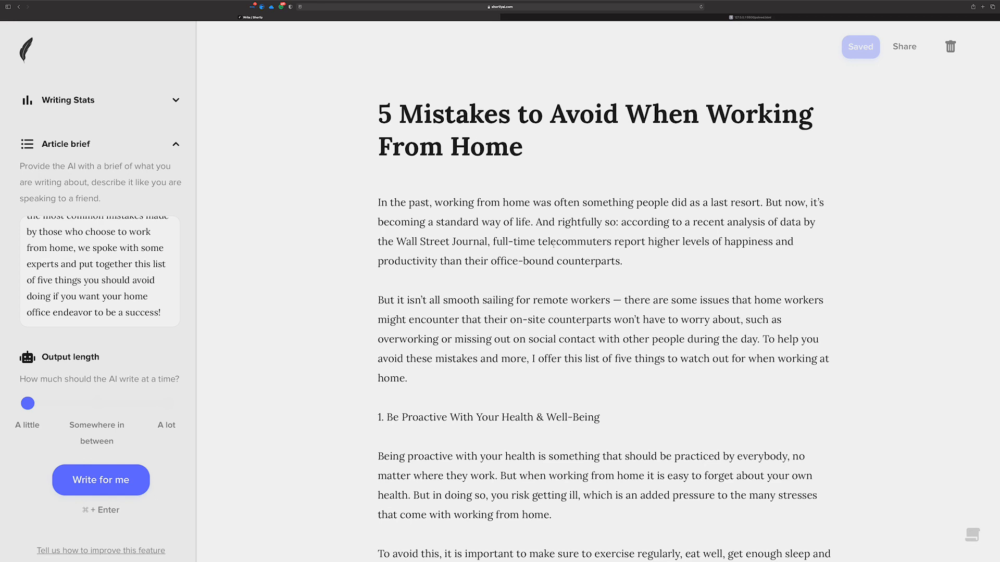
# Insert a paragraph above heading 1 and enter "/instruct [write an answer for what are" in it
pyautogui.click(639, 261)
pyautogui.click(425, 375)
pyautogui.press('Return')
pyautogui.write('/')
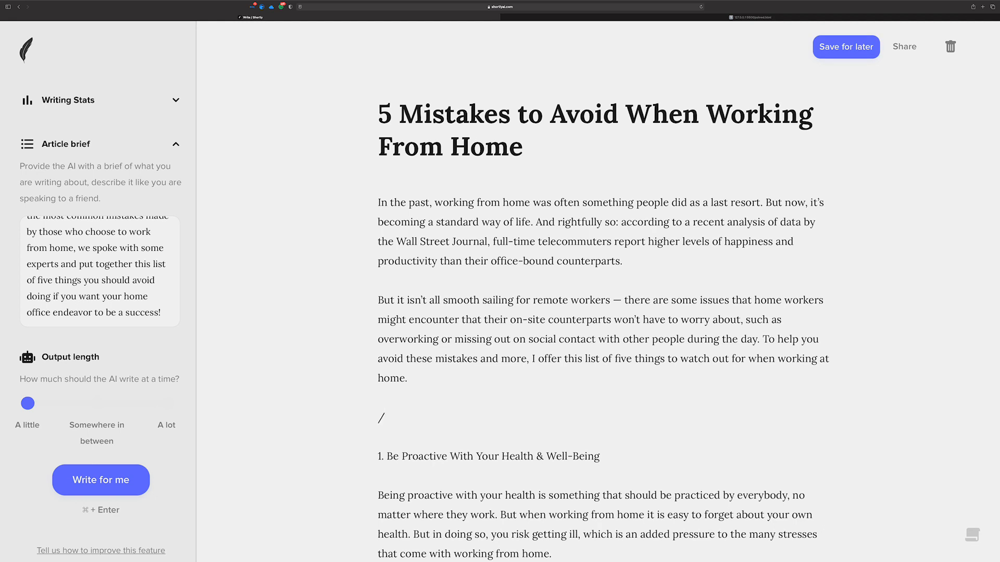
pyautogui.write('instruct [write an answer for ')
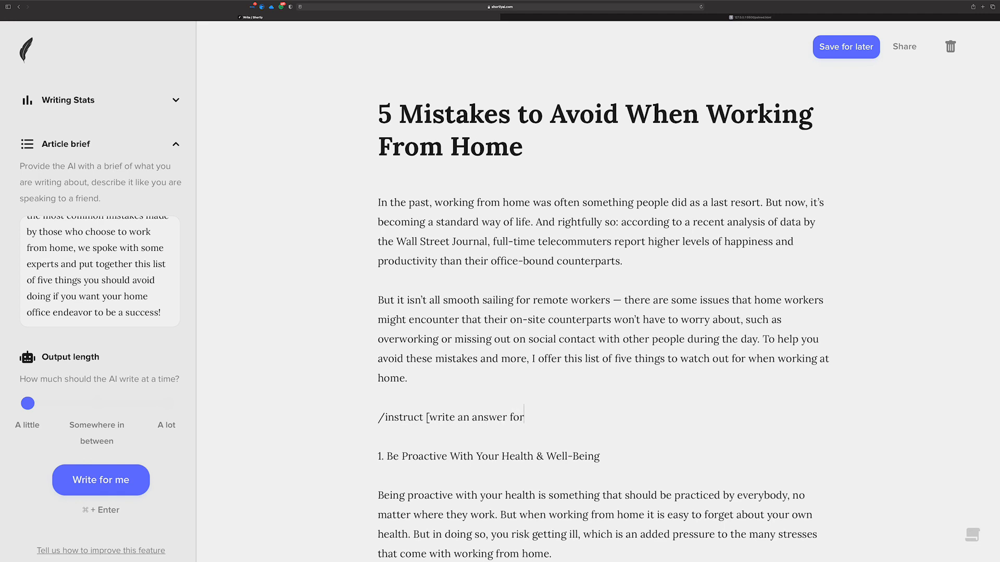
pyautogui.write('wha tare')
pyautogui.press('BackSpace')
pyautogui.press('BackSpace')
pyautogui.press('BackSpace')
pyautogui.press('BackSpace')
pyautogui.press('BackSpace')
pyautogui.press('BackSpace')
pyautogui.write('t are')
# Copy the article title into the end of the instruct command, close it with "?]" and have the AI carry it out
pyautogui.moveTo(523, 148); pyautogui.dragTo(375, 99)
pyautogui.press('super+c')
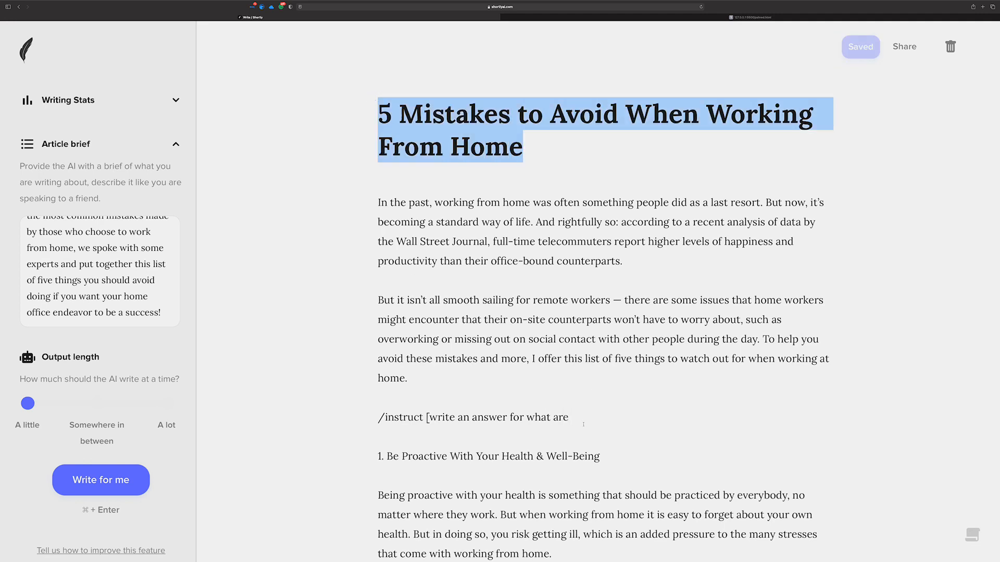
pyautogui.click(573, 417)
pyautogui.press('super+v')
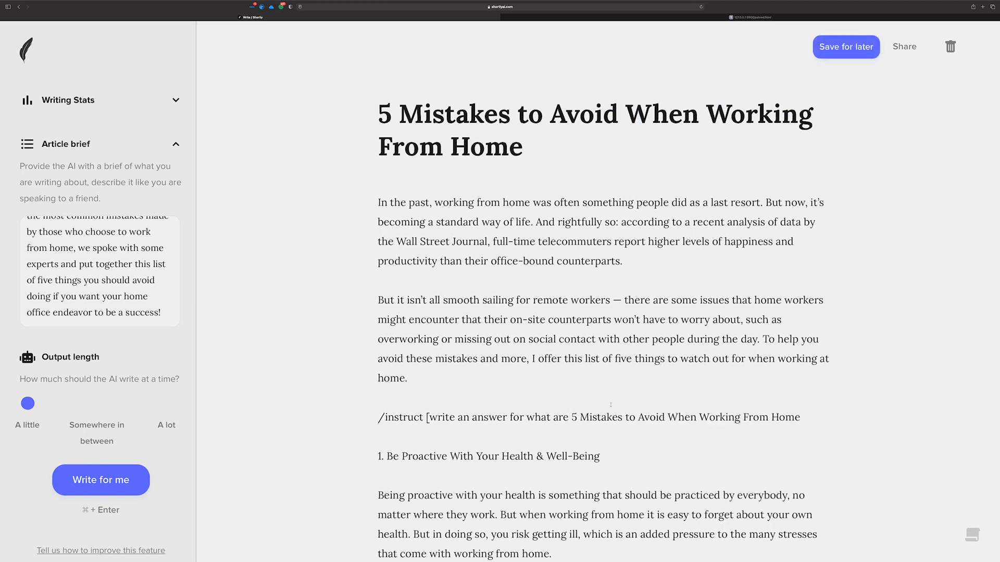
pyautogui.write('?]')
pyautogui.press('super+Return')
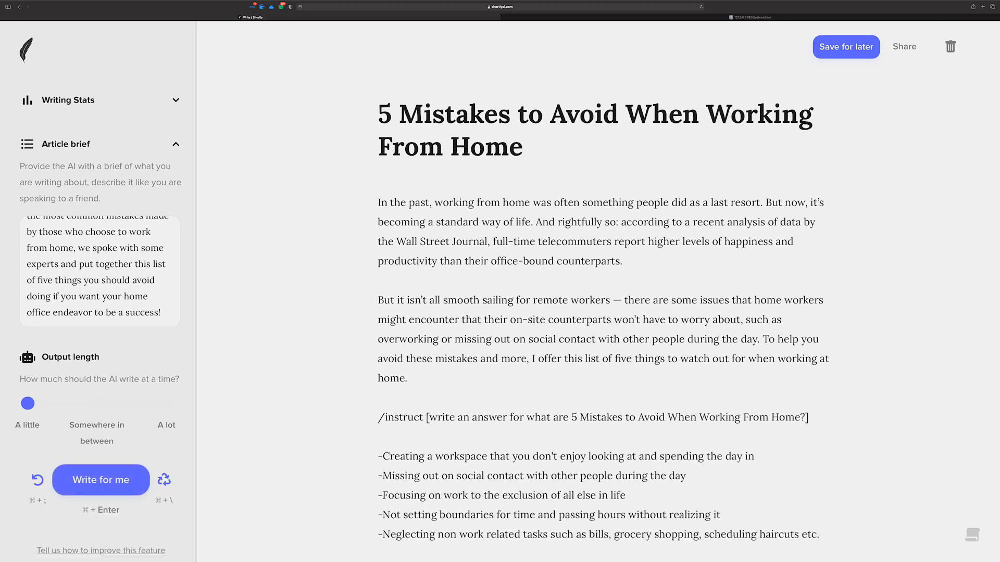
# Delete the instruct command line and its blank line above the generated list of mistakes in the introduction
pyautogui.scroll(-5, 604, 405)
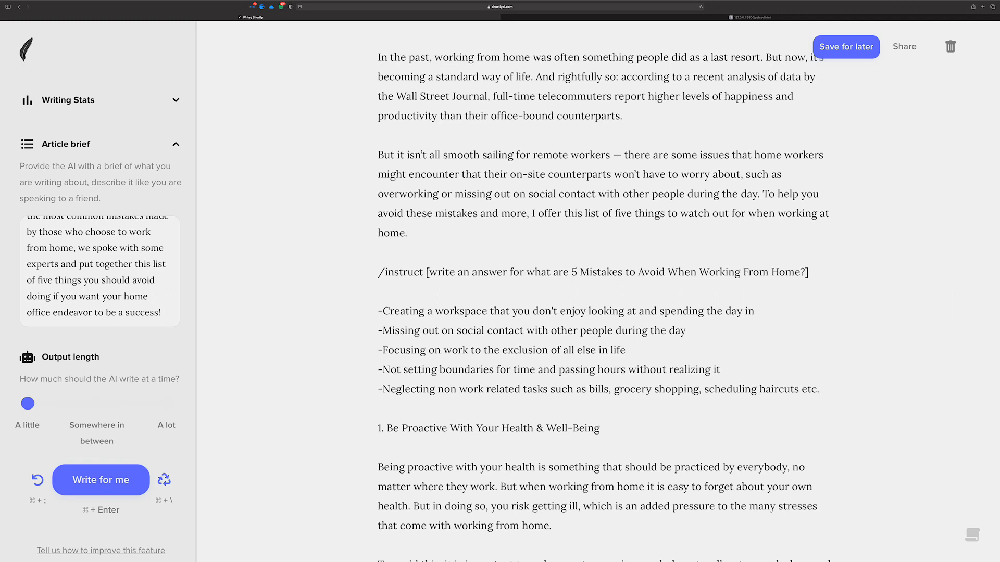
pyautogui.moveTo(431, 293); pyautogui.dragTo(357, 266)
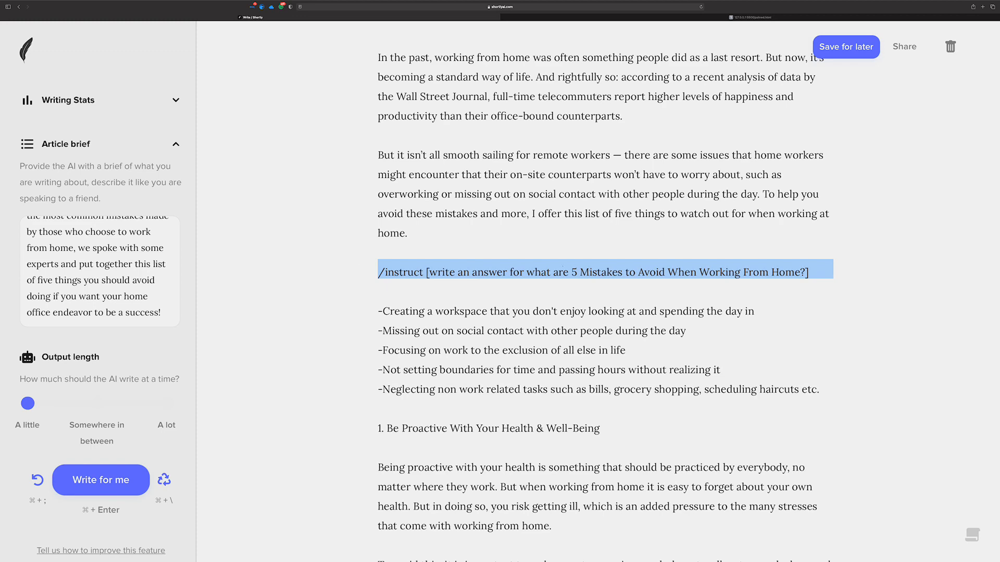
pyautogui.moveTo(809, 271); pyautogui.dragTo(312, 269)
pyautogui.press('BackSpace')
pyautogui.press('Delete')
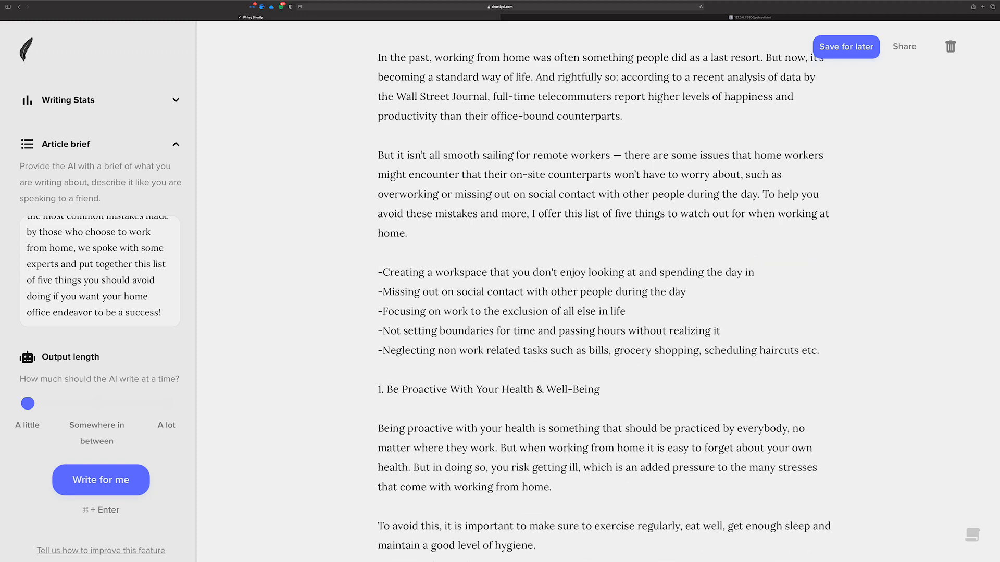
# Add a paragraph after the end of section 5 and enter "/instruct [write a conclusion for the above]" in it
pyautogui.scroll(-4, 672, 289)
pyautogui.scroll(-4, 672, 288)
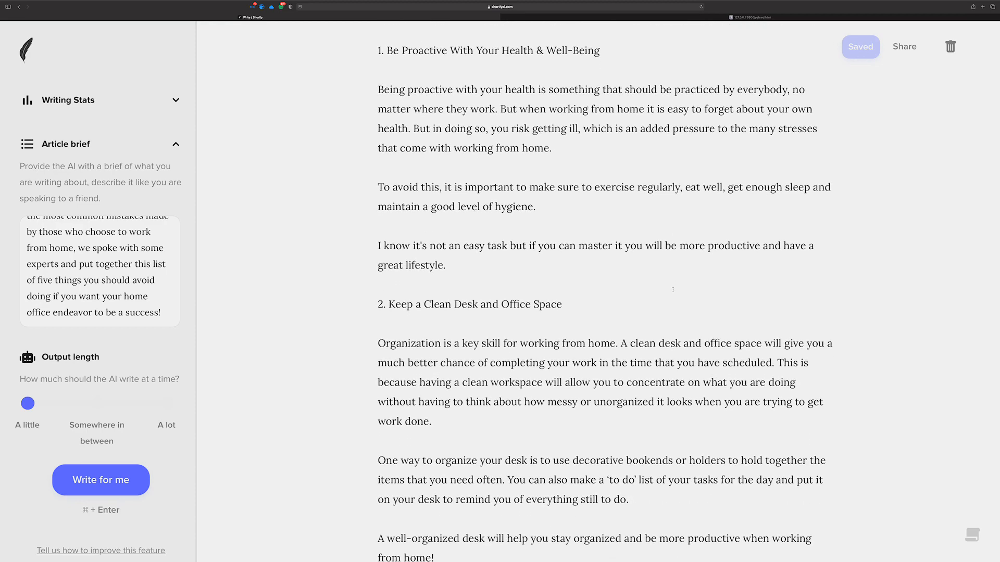
pyautogui.scroll(-12, 668, 287)
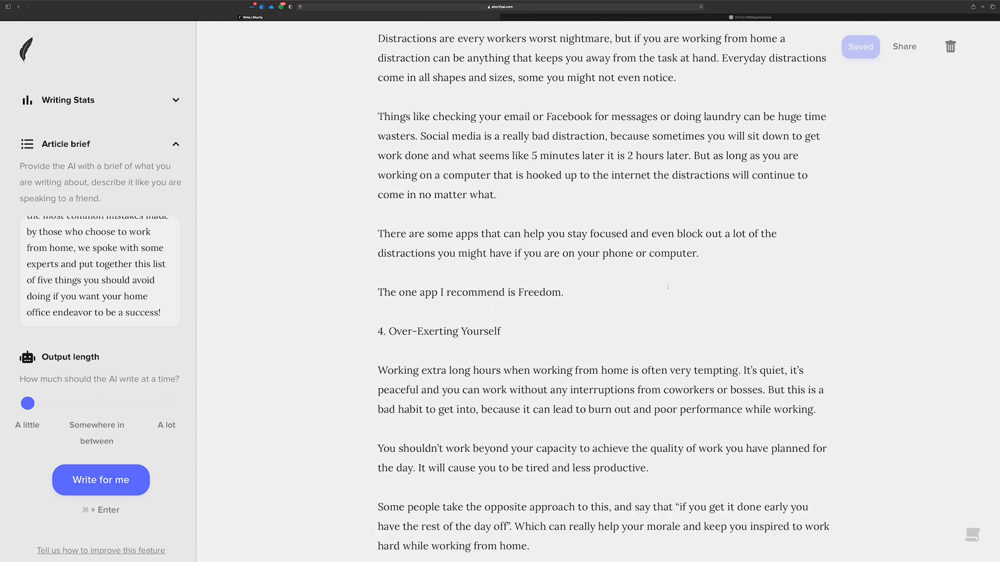
pyautogui.scroll(-8, 668, 287)
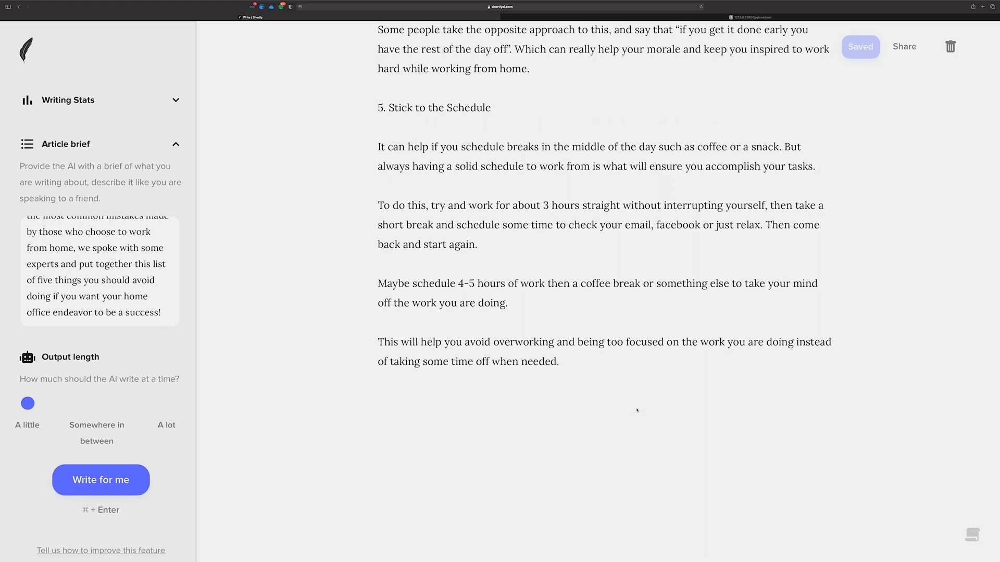
pyautogui.click(605, 357)
pyautogui.press('Return')
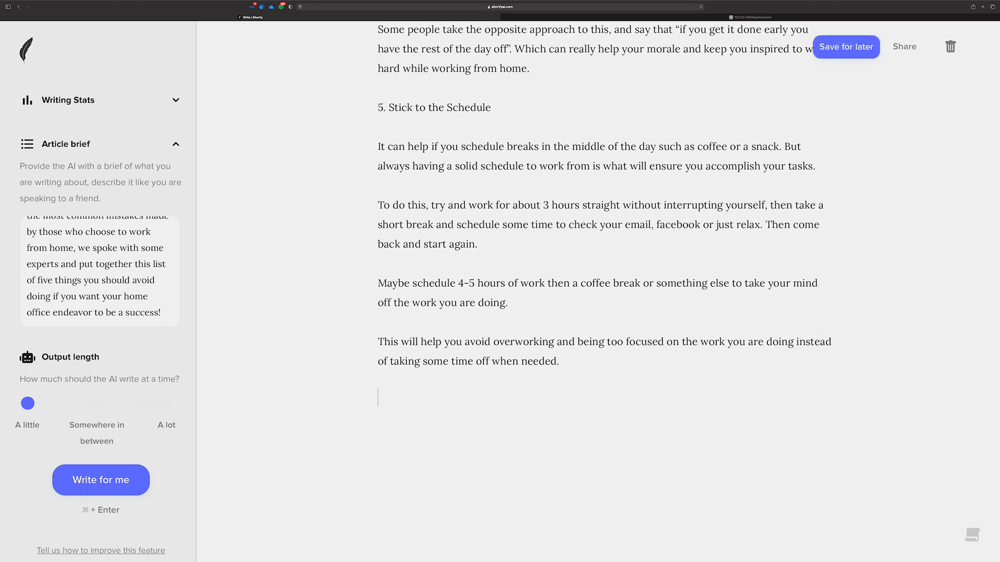
pyautogui.write('/instruct [')
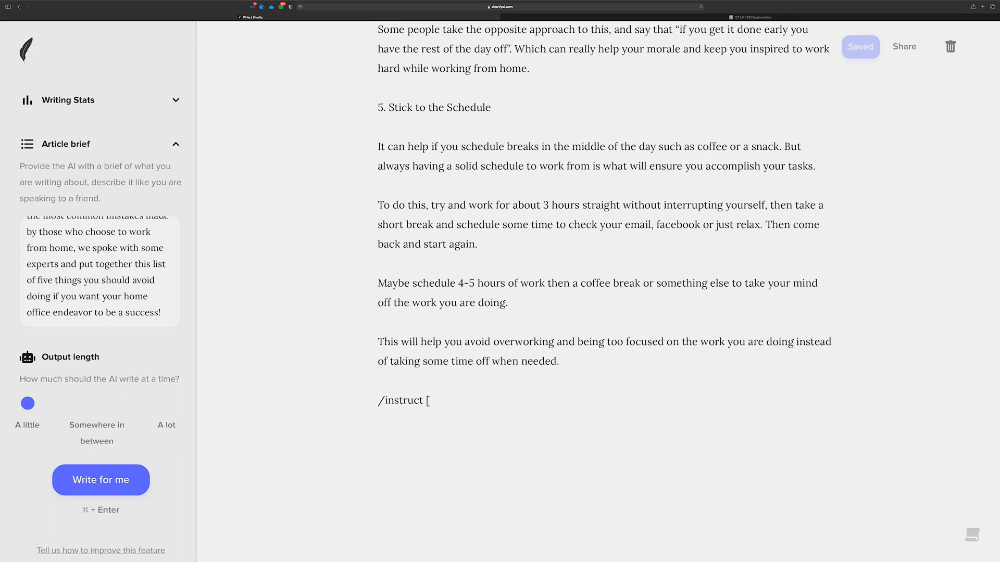
pyautogui.write('write a')
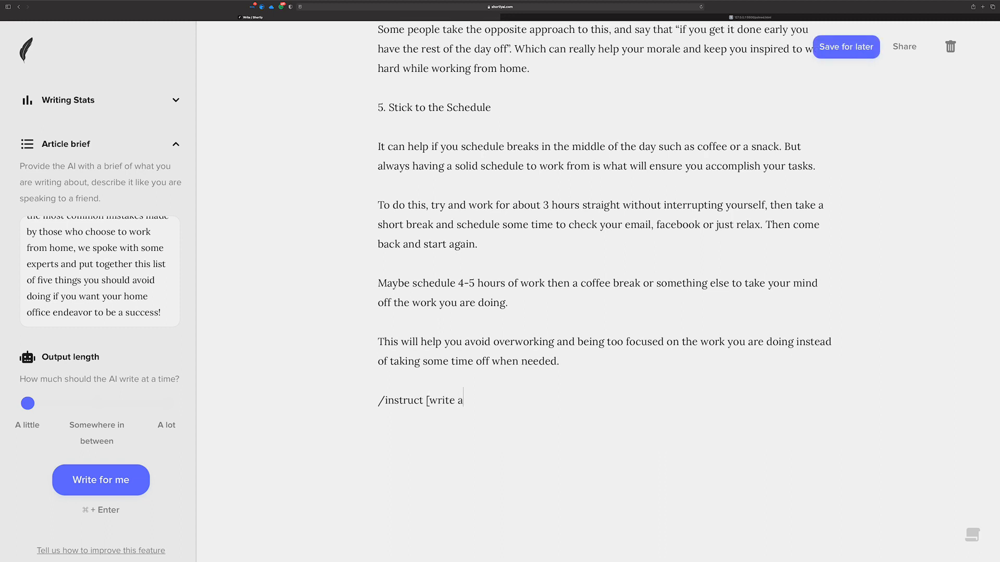
pyautogui.write(' conclusion for the above]')
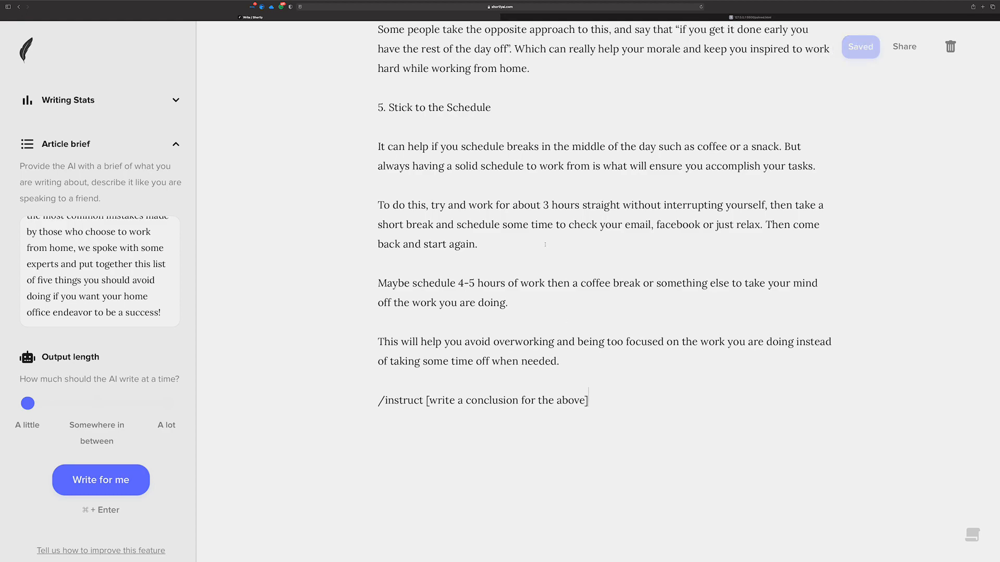
# Have the AI carry out the conclusion command, discarding its first output and generating a replacement
pyautogui.scroll(6, 527, 239)
pyautogui.scroll(7, 527, 239)
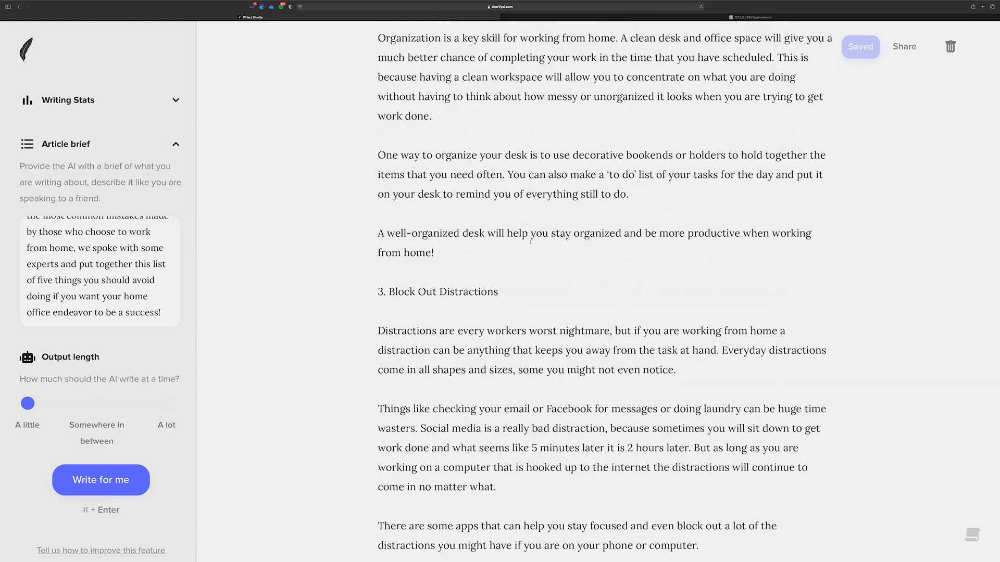
pyautogui.scroll(-5, 535, 248)
pyautogui.scroll(-12, 535, 248)
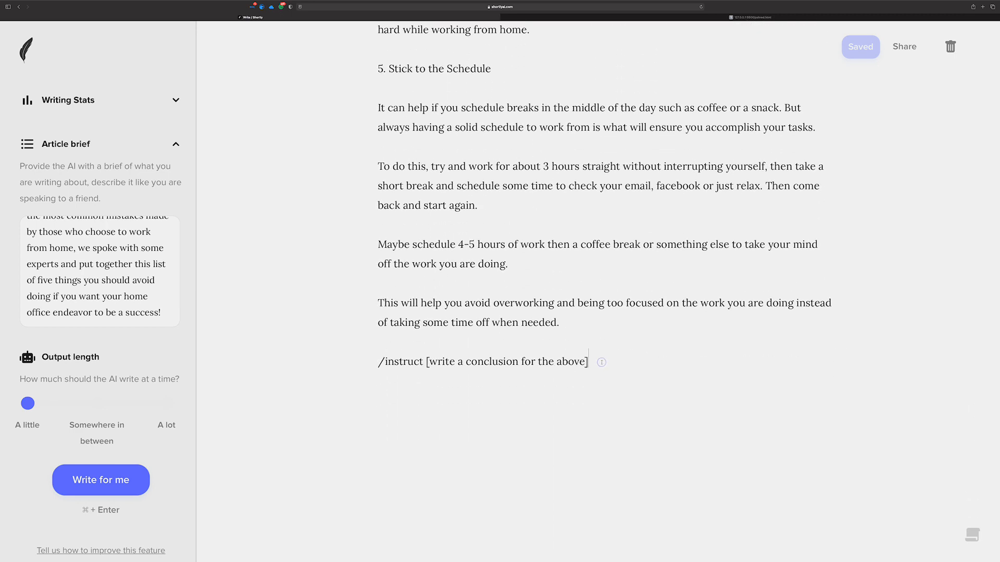
pyautogui.press('super+Return')
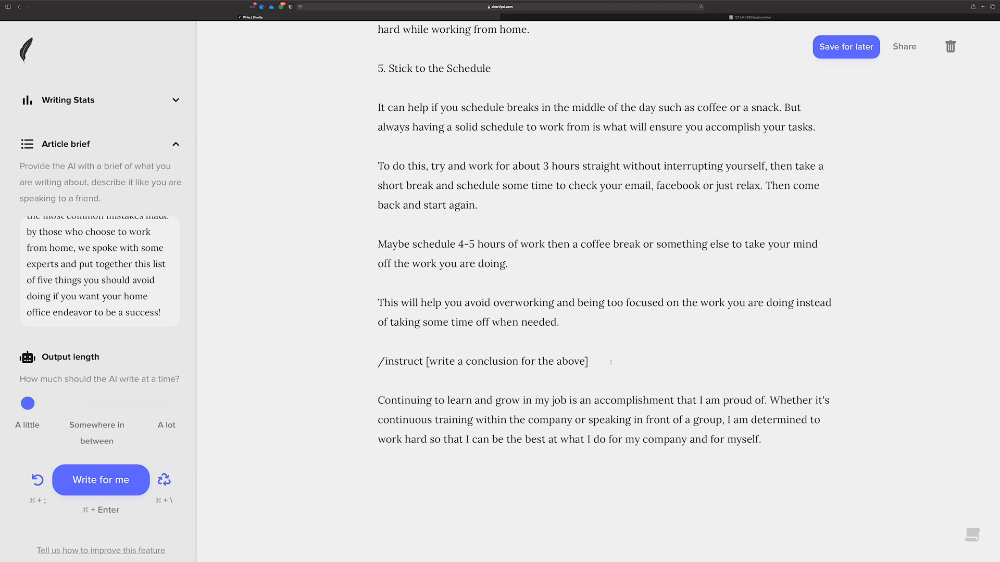
pyautogui.press('super+semicolon')
pyautogui.press('super+Return')
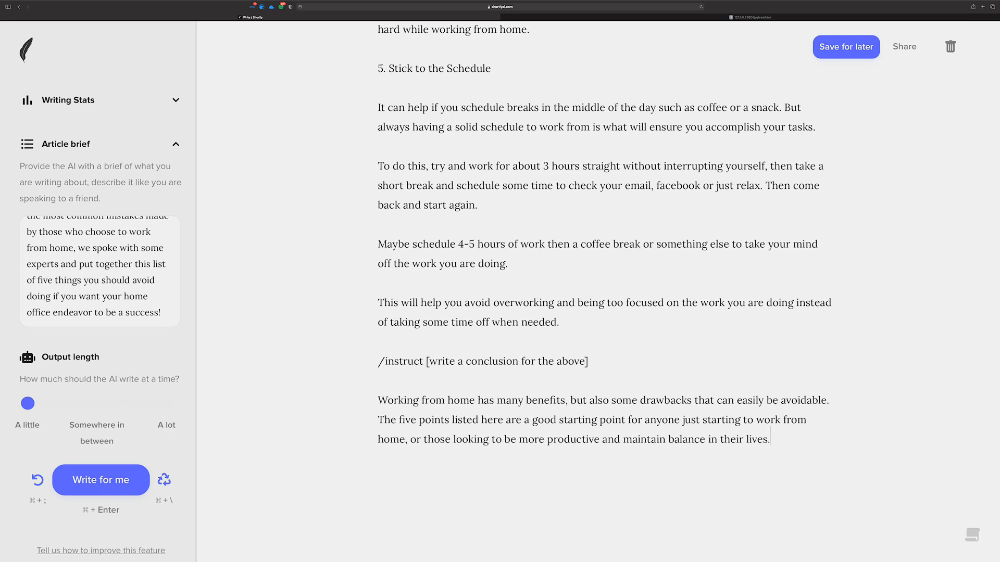
# Replace the instruct command line above the generated conclusion with the heading "In Summary", keeping a blank line below it
pyautogui.moveTo(607, 361); pyautogui.dragTo(256, 358)
pyautogui.press('BackSpace')
pyautogui.press('Delete')
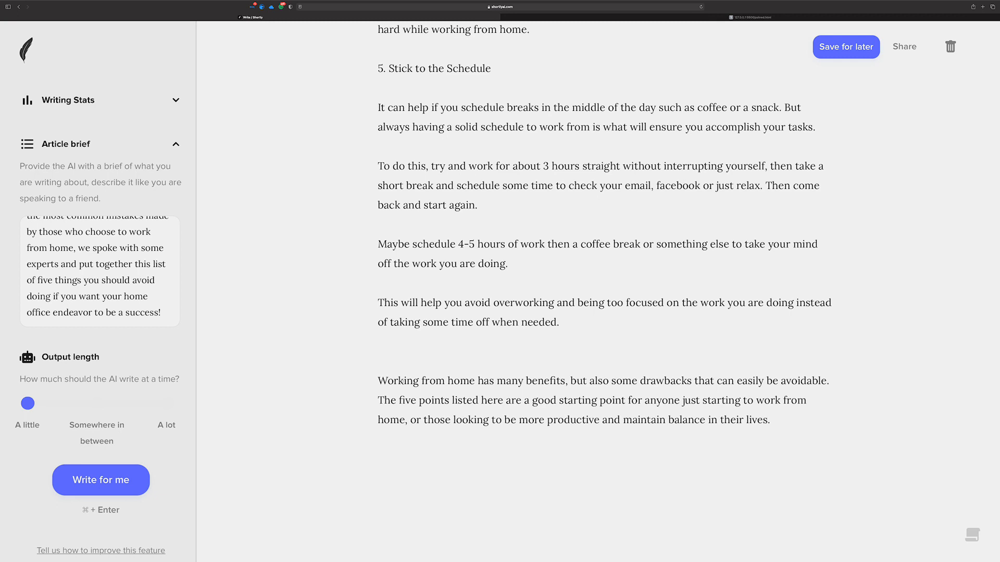
pyautogui.write('In ')
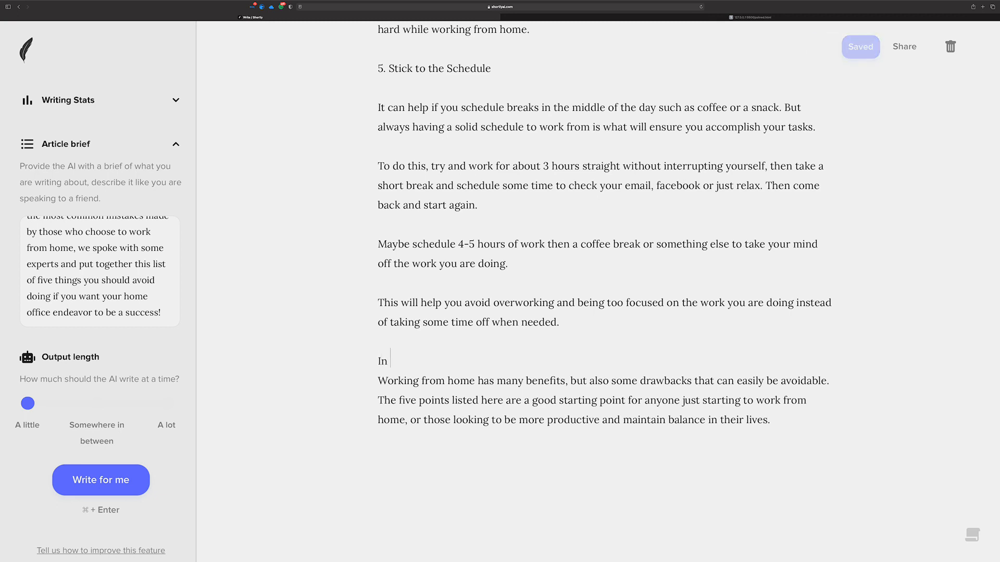
pyautogui.write('summary')
pyautogui.press('Return')
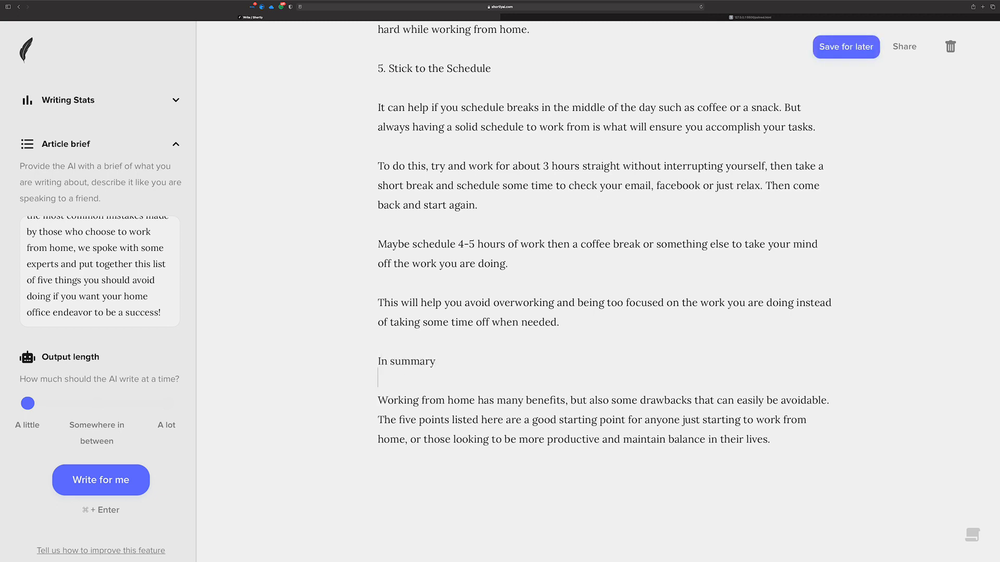
pyautogui.moveTo(395, 362); pyautogui.dragTo(390, 363)
pyautogui.write('S')
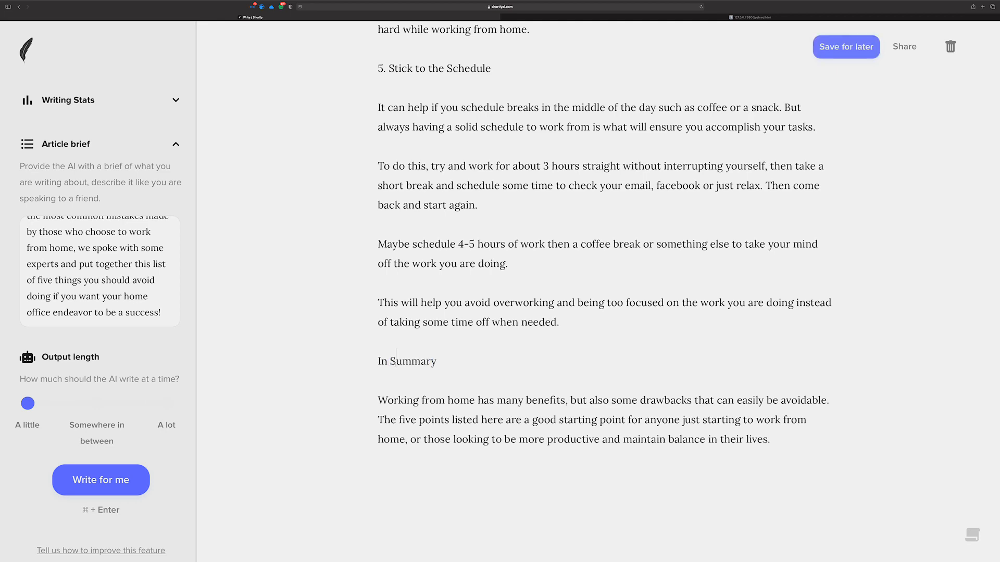
pyautogui.click(378, 360)
pyautogui.click(459, 371)
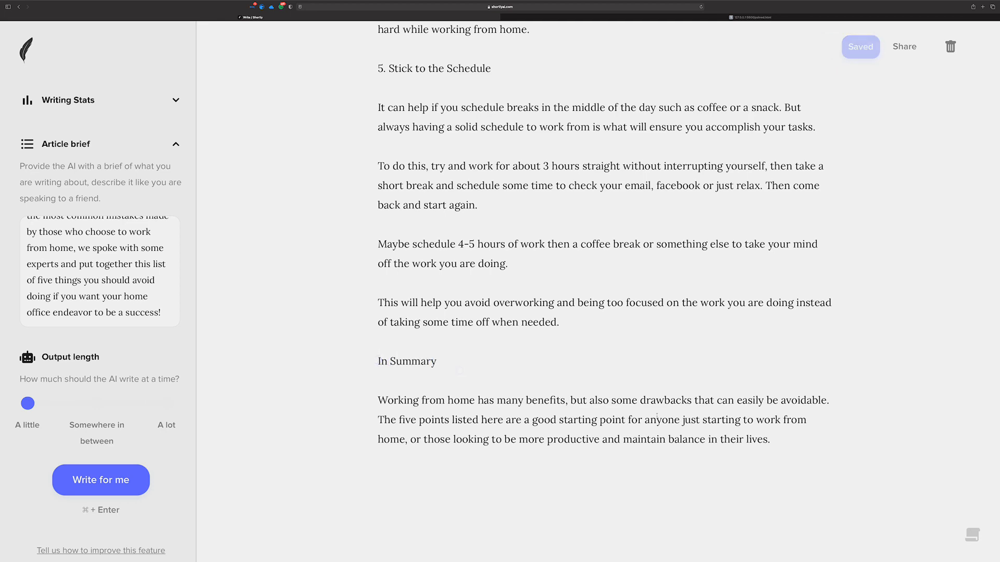
# Check the article's page, word and character counts in the writing stats, then collapse them again
pyautogui.scroll(3, 460, 371)
pyautogui.click(175, 101)
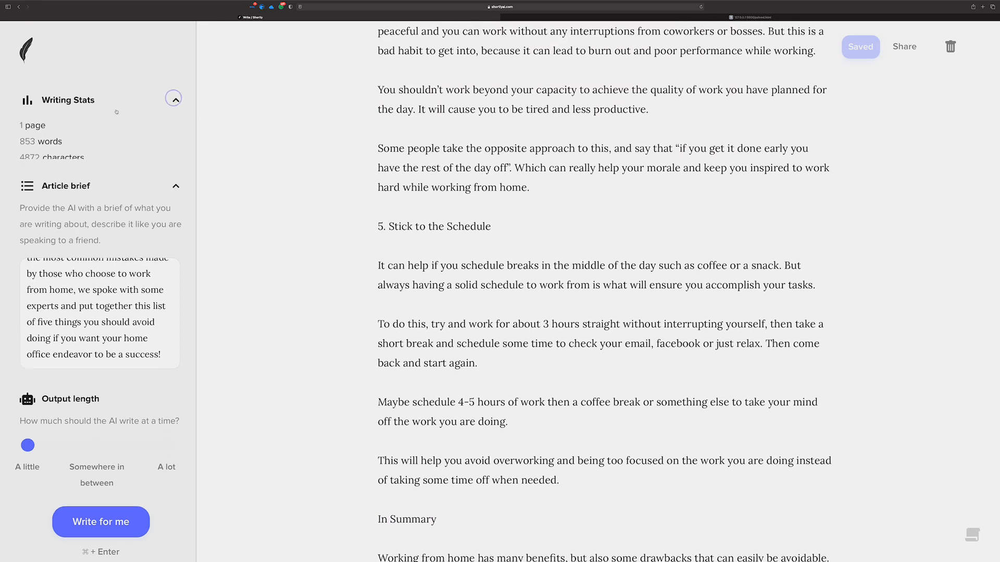
pyautogui.click(182, 104)
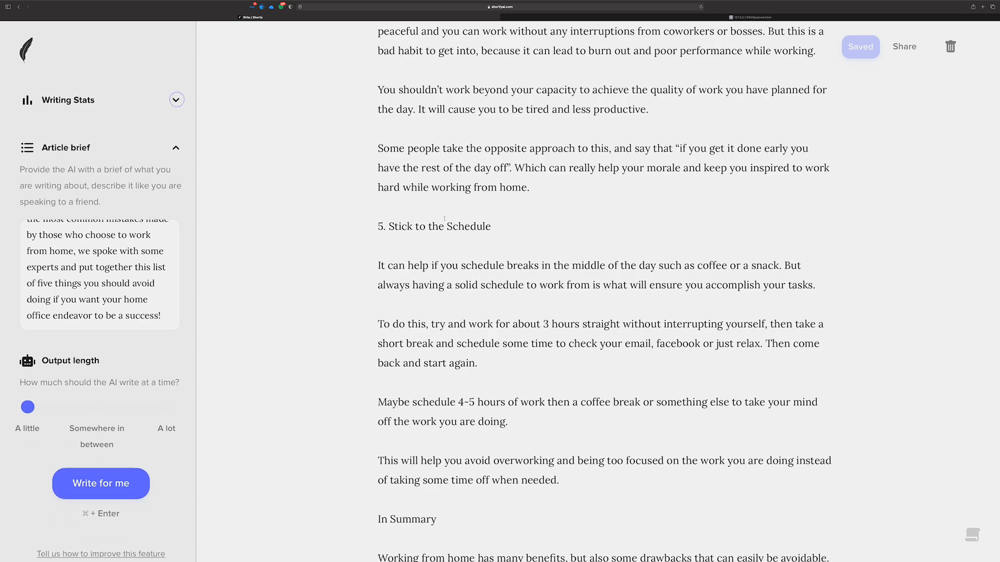
# Review the article's title, introduction and list of mistakes, highlighting "Mistakes to Avoid When Working From Home" in the title
pyautogui.scroll(15, 491, 229)
pyautogui.scroll(15, 491, 228)
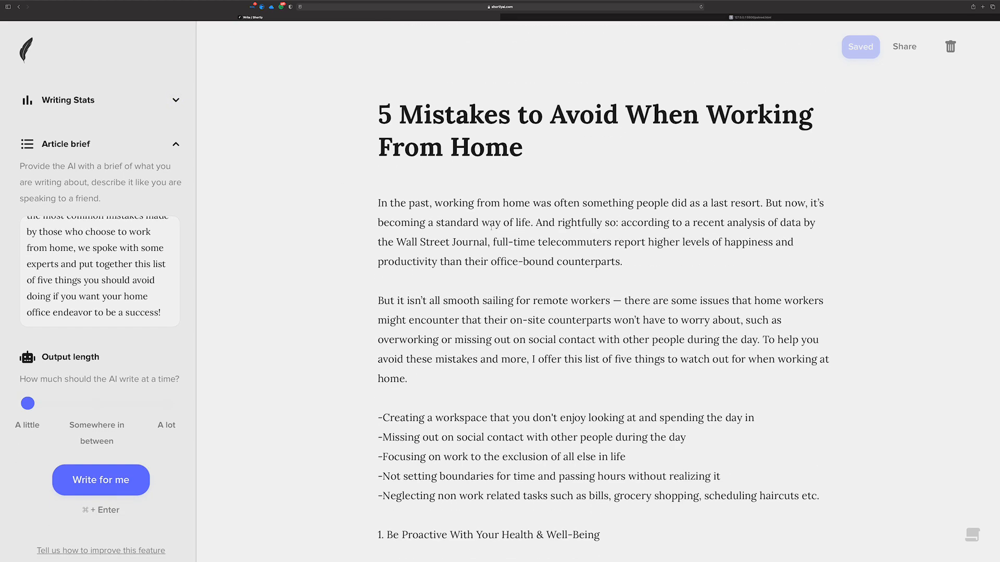
pyautogui.scroll(-1, 491, 227)
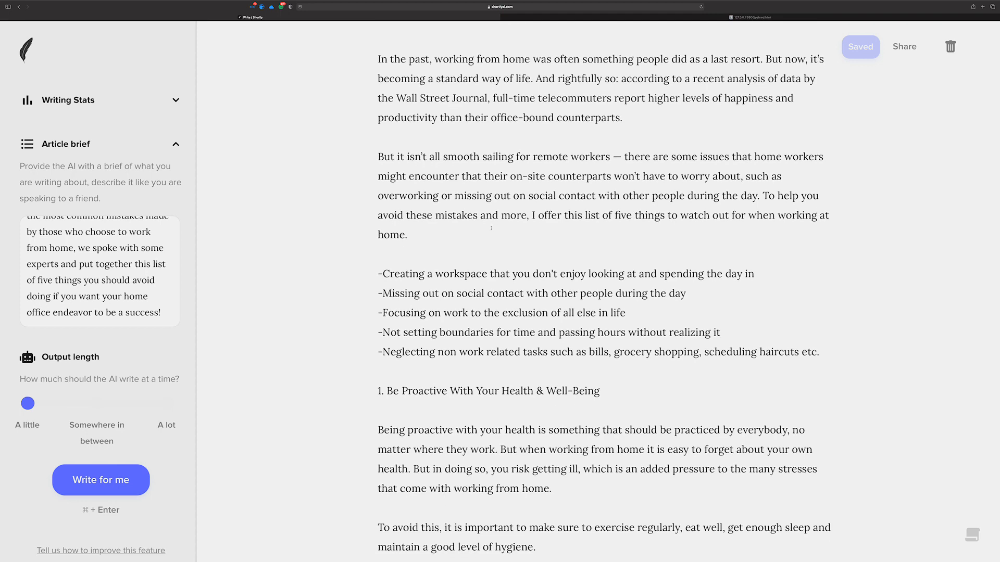
pyautogui.scroll(-2, 491, 228)
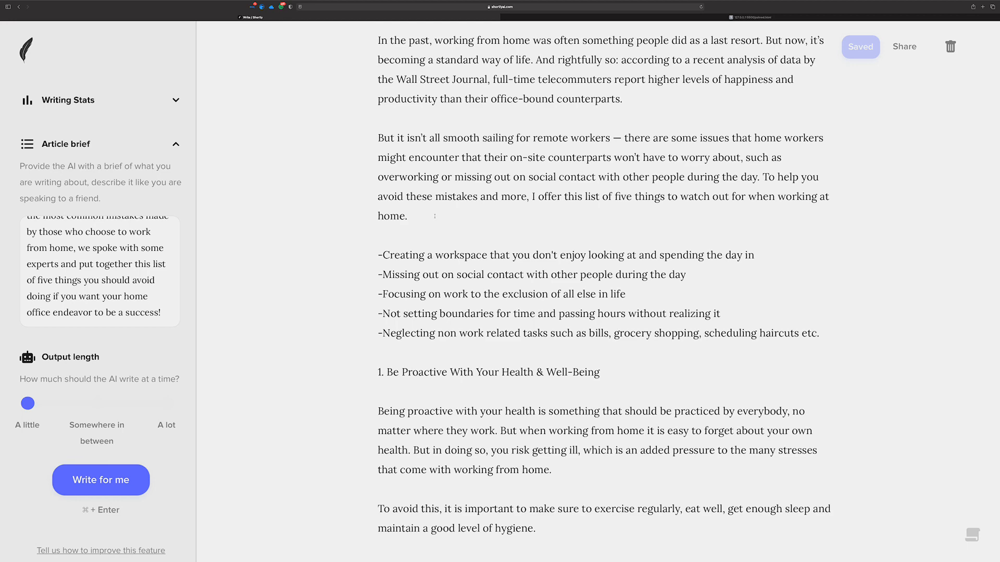
pyautogui.scroll(5, 435, 216)
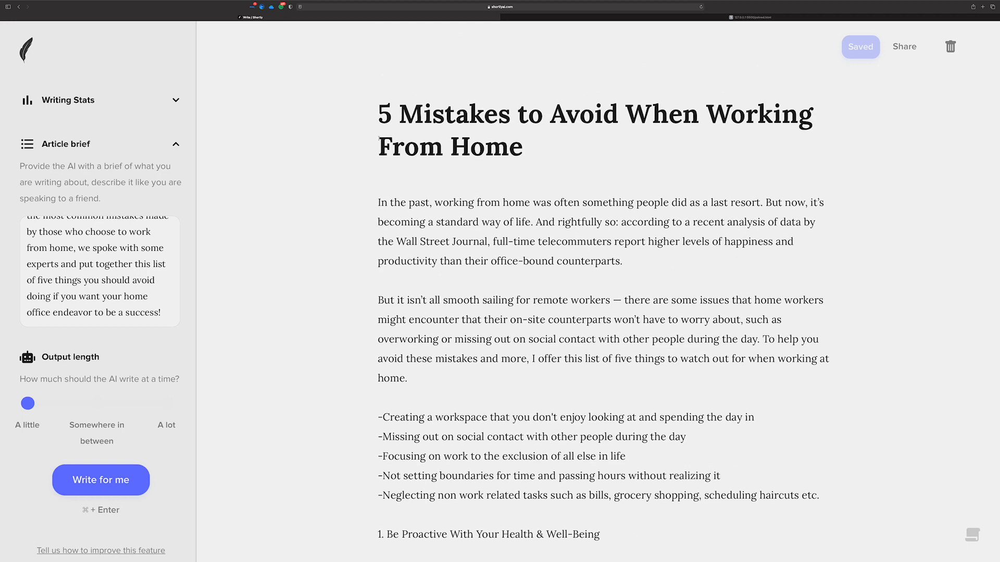
pyautogui.moveTo(400, 114); pyautogui.dragTo(522, 146)
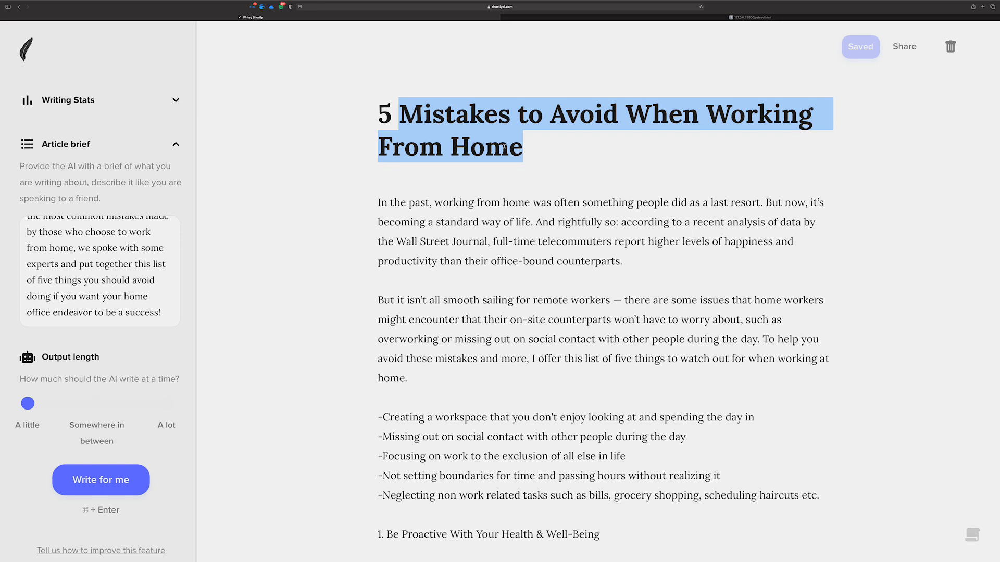
pyautogui.scroll(-10, 597, 216)
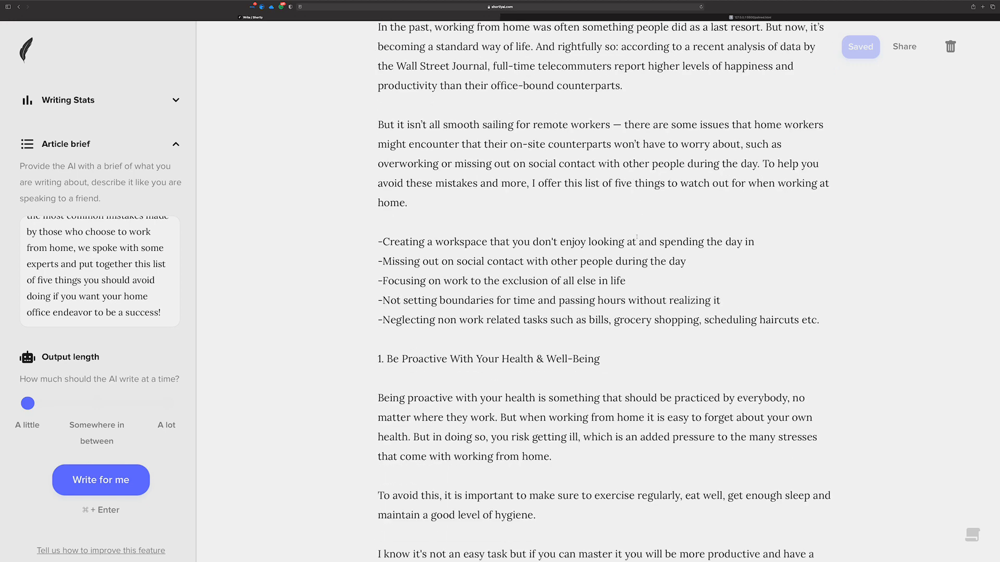